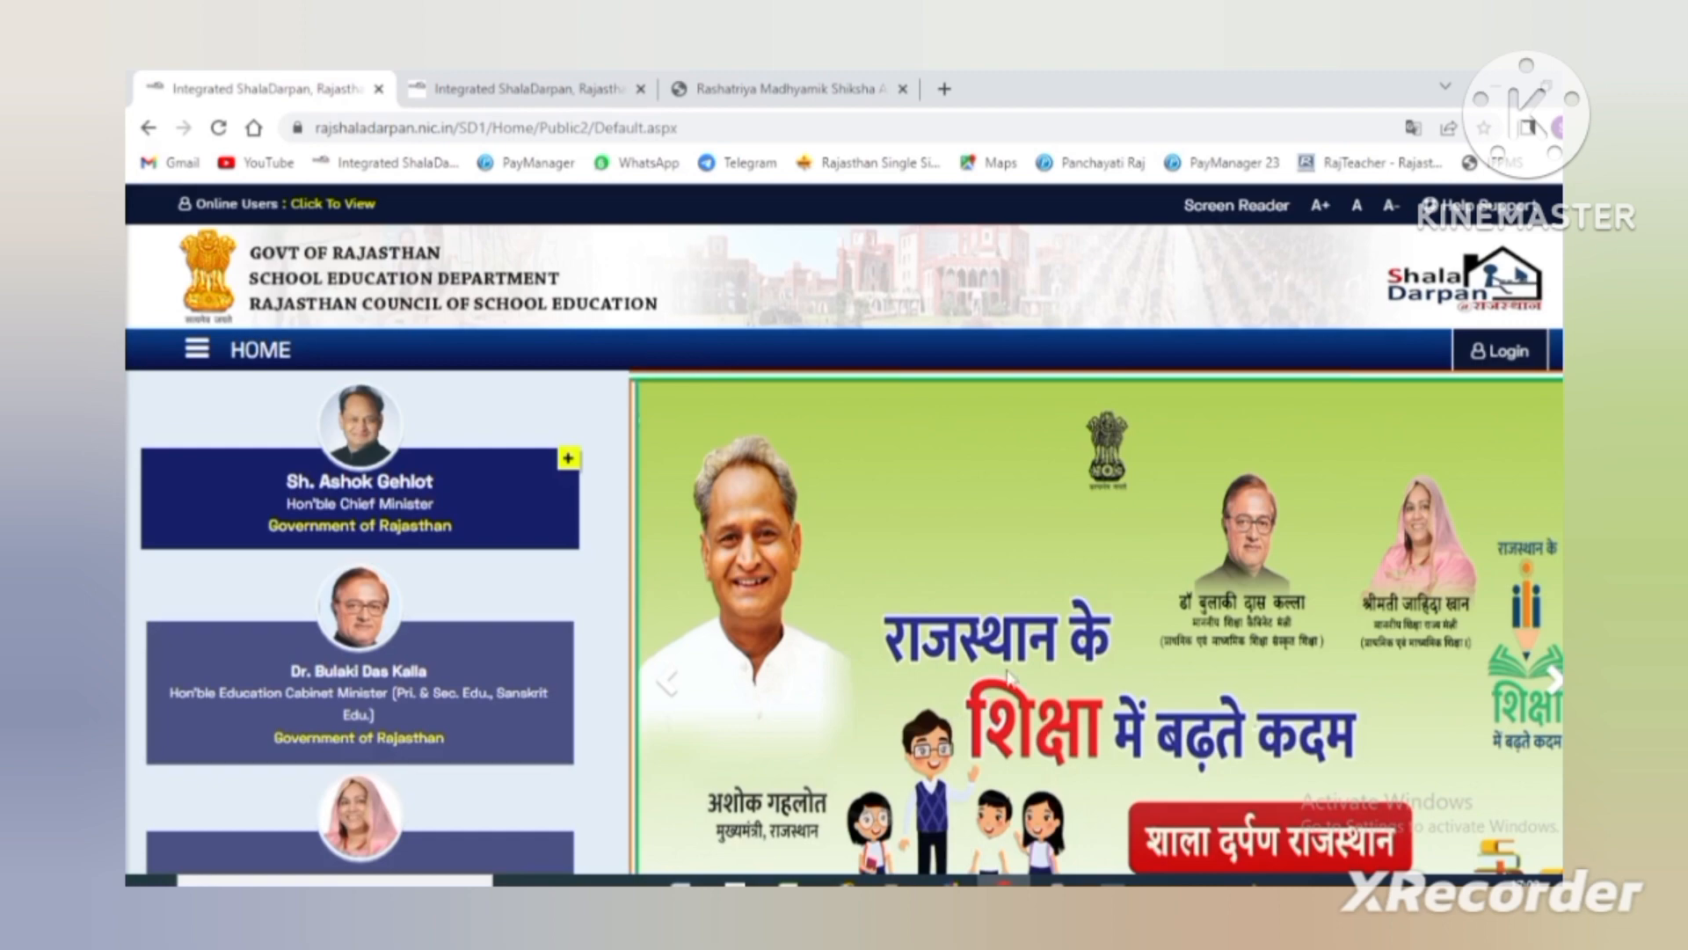
- Scroll to the portal logo carousel and advance it five tiles to reveal the Beneficiary Scheme Portal
scroll(1009, 675, down, 4)
scroll(1009, 672, down, 4)
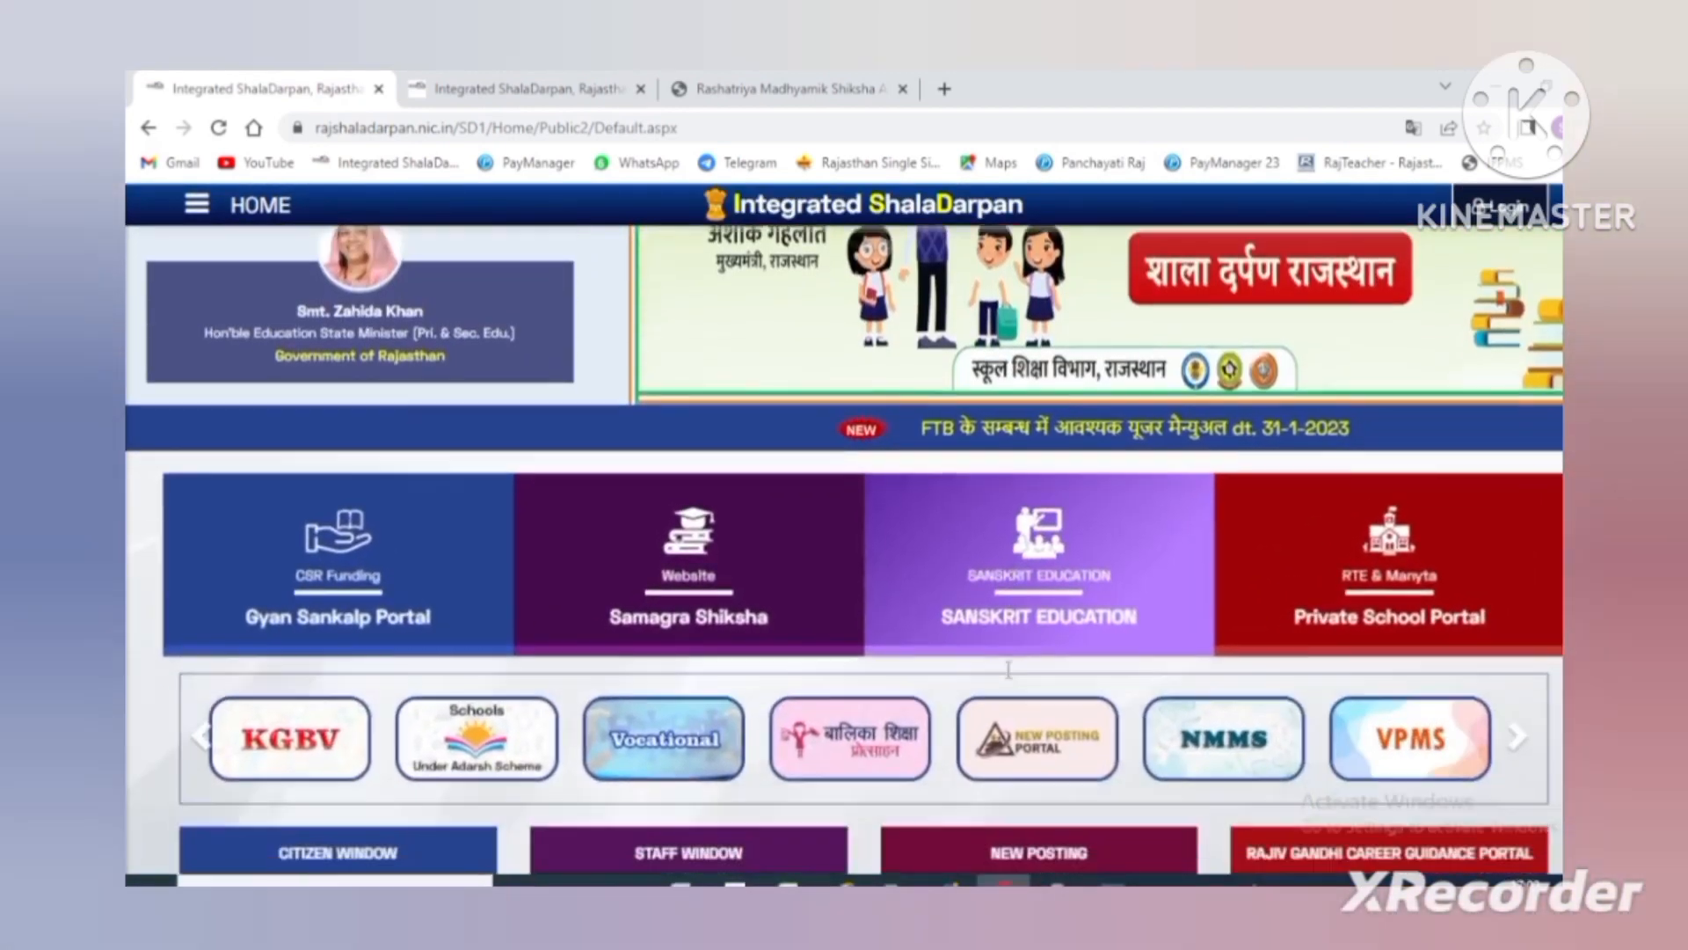
scroll(1009, 672, down, 2)
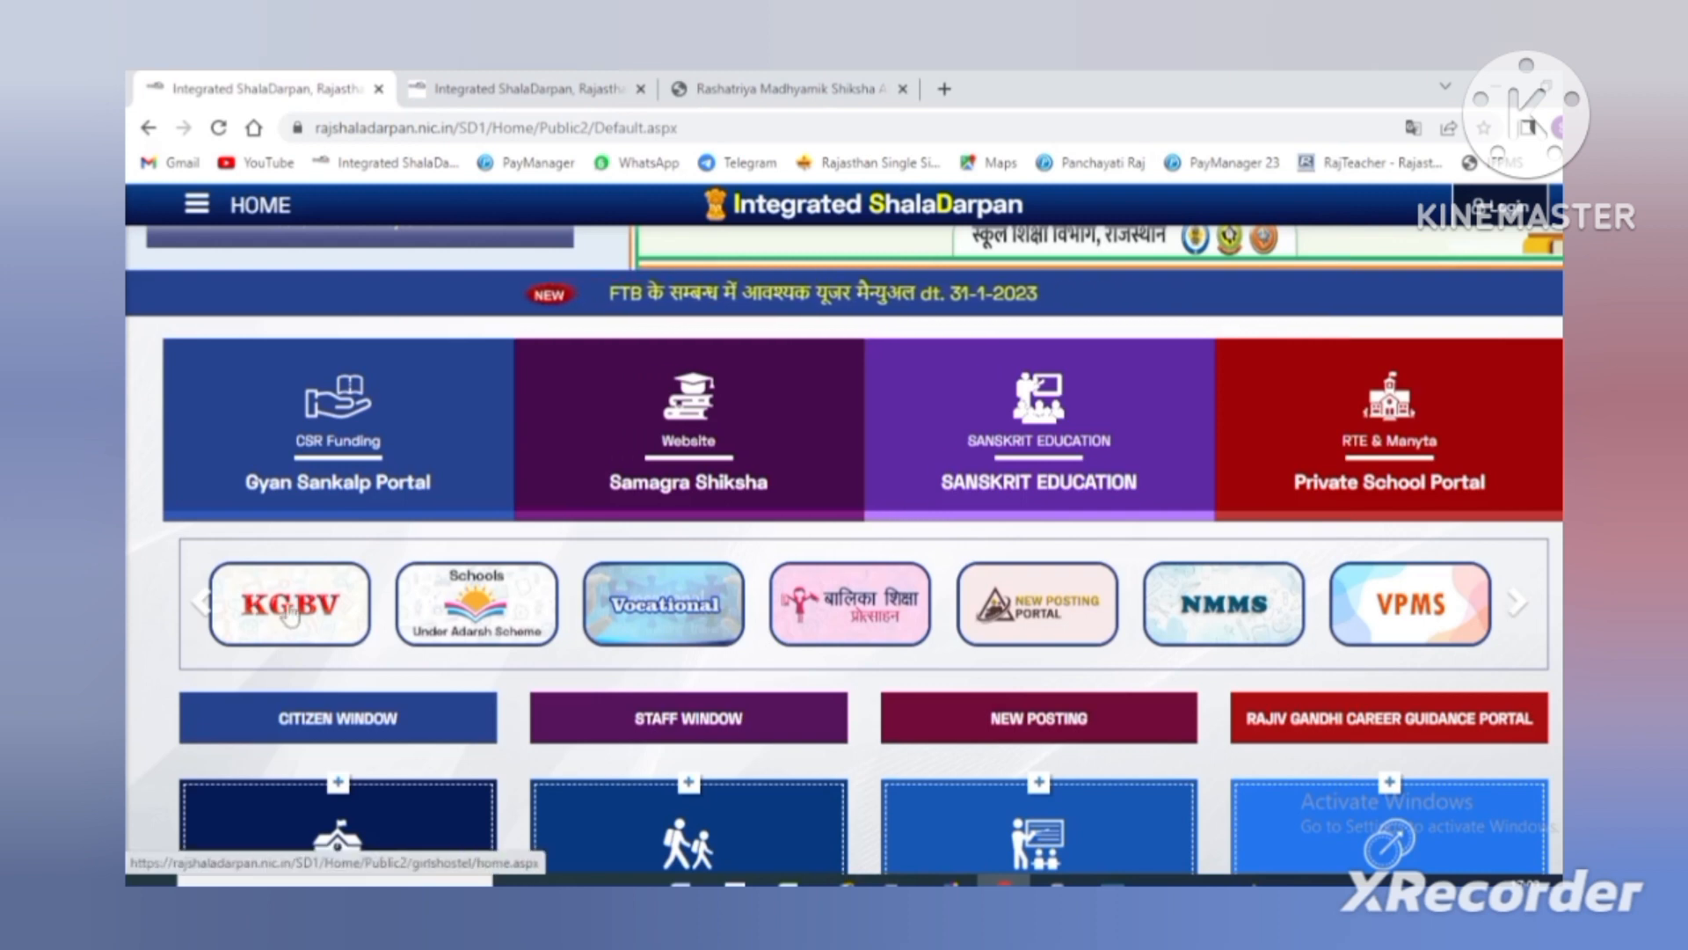
click(1517, 607)
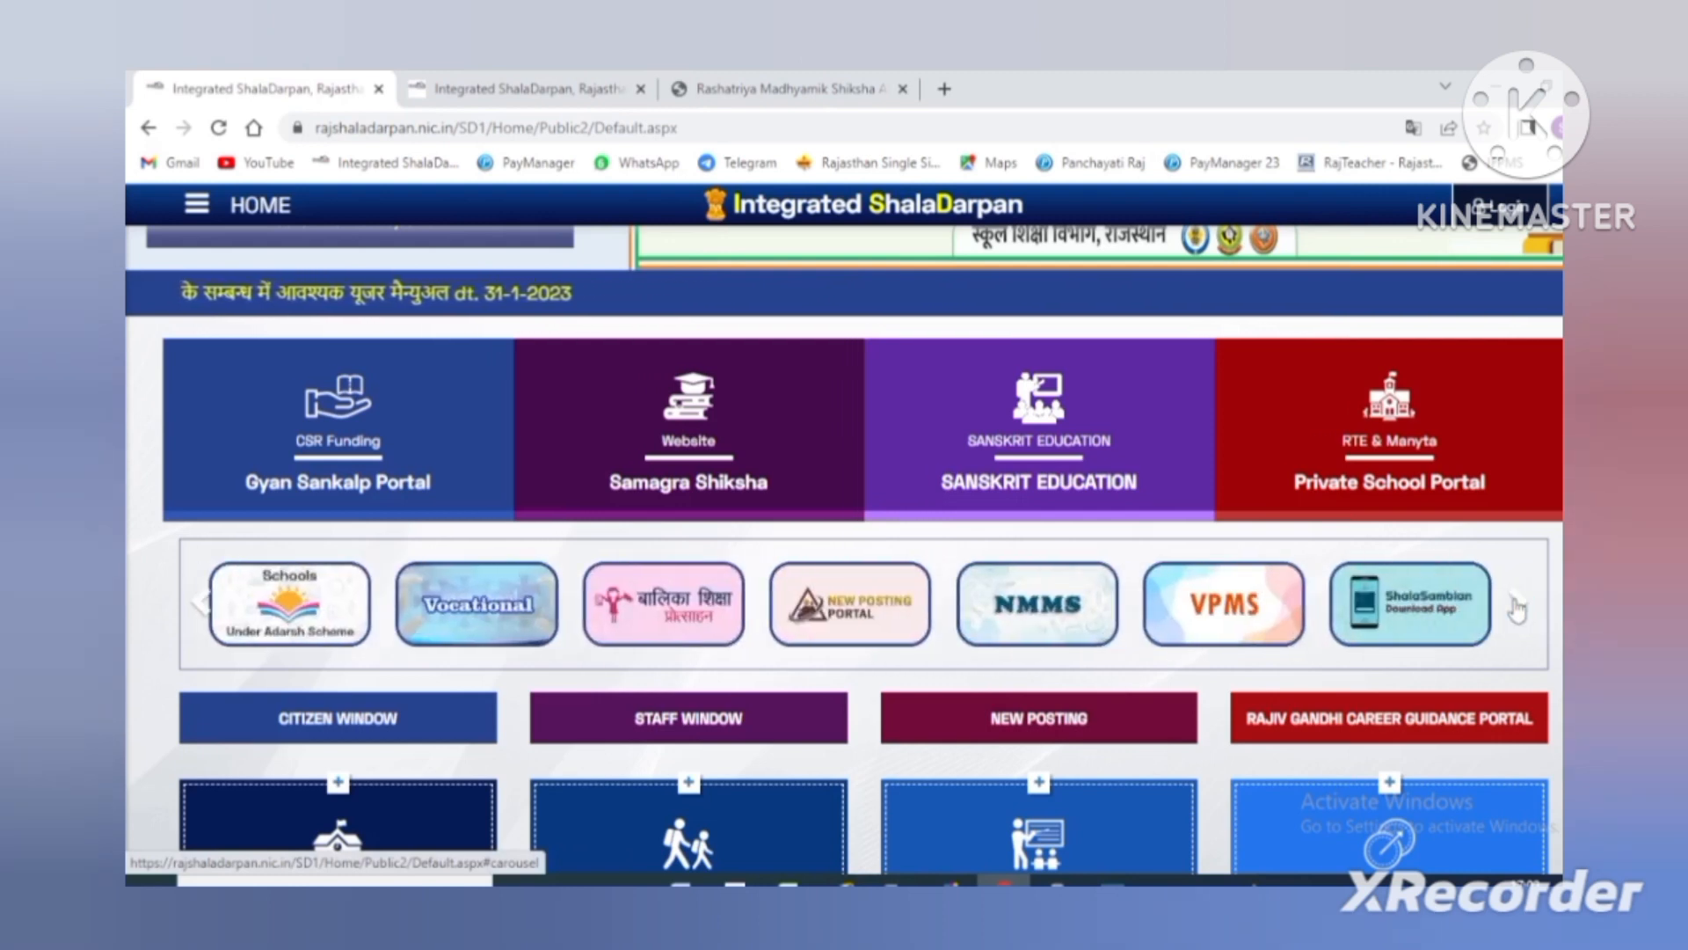
click(1516, 606)
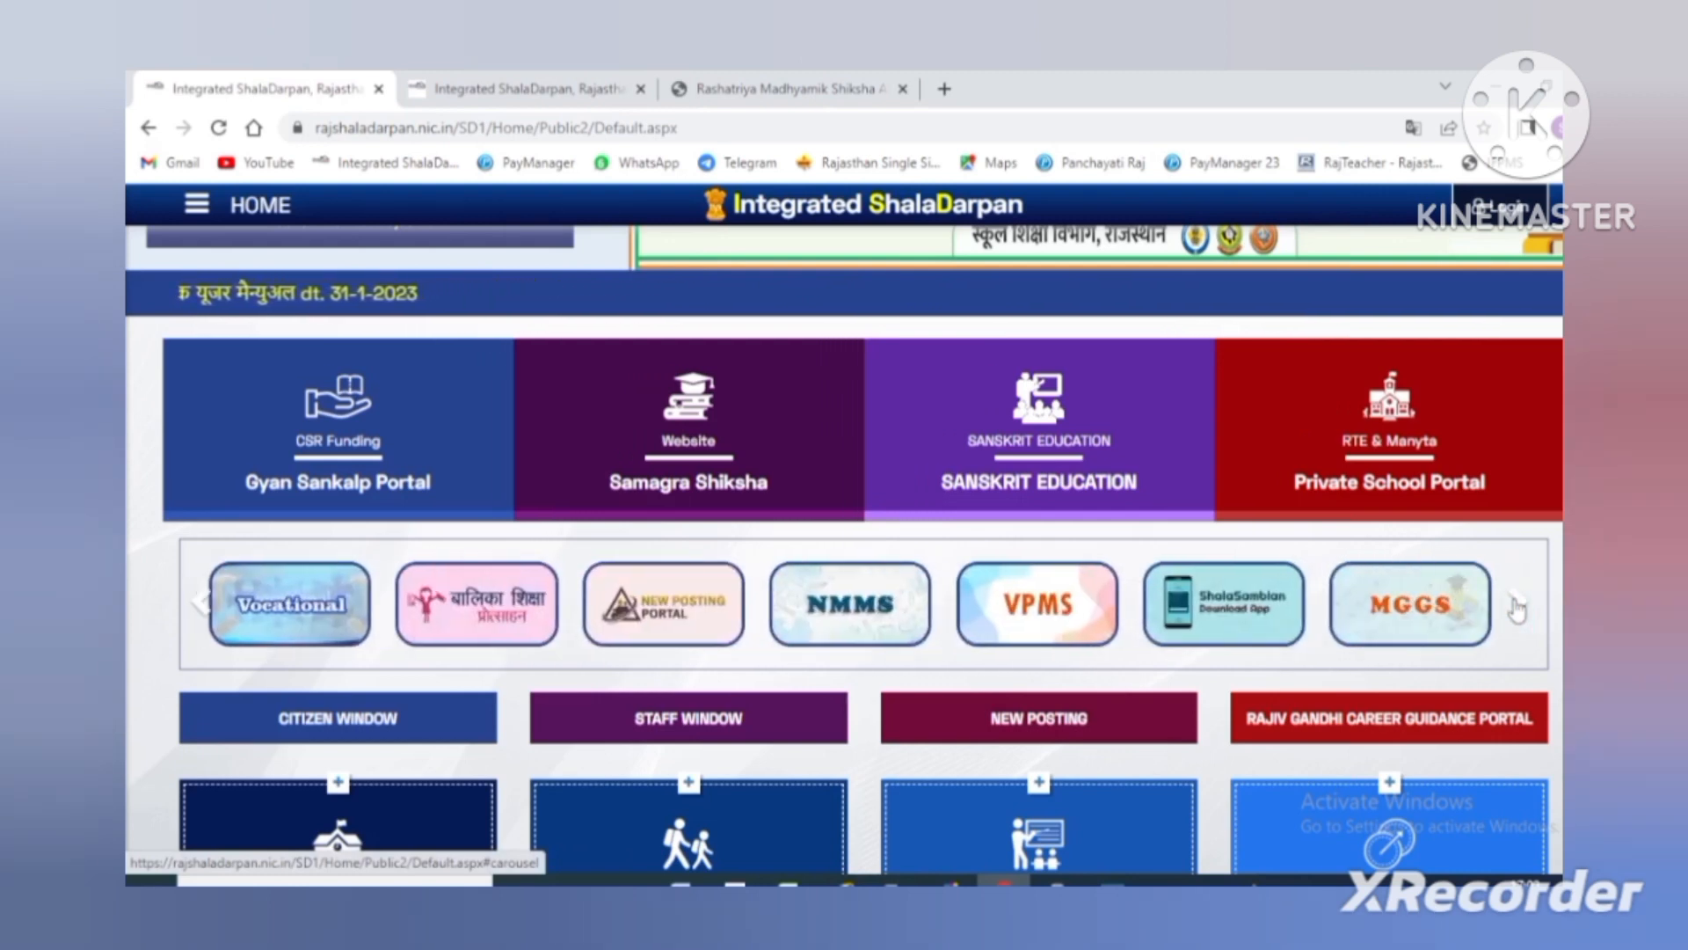
click(1517, 606)
click(1517, 606)
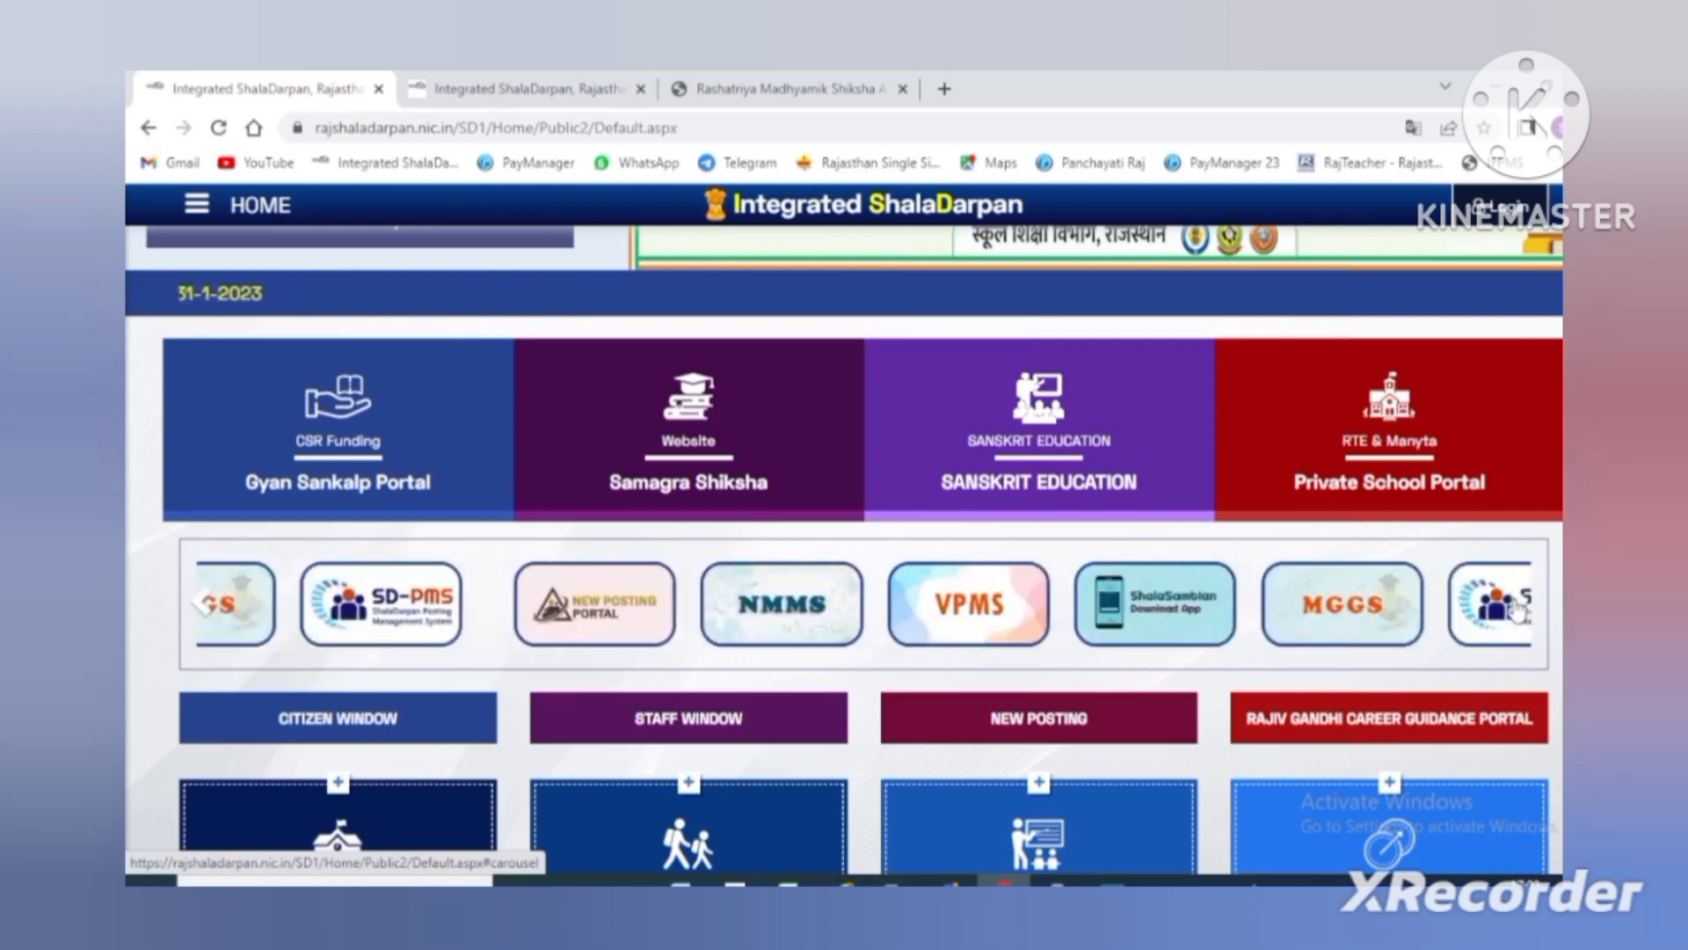
click(1517, 606)
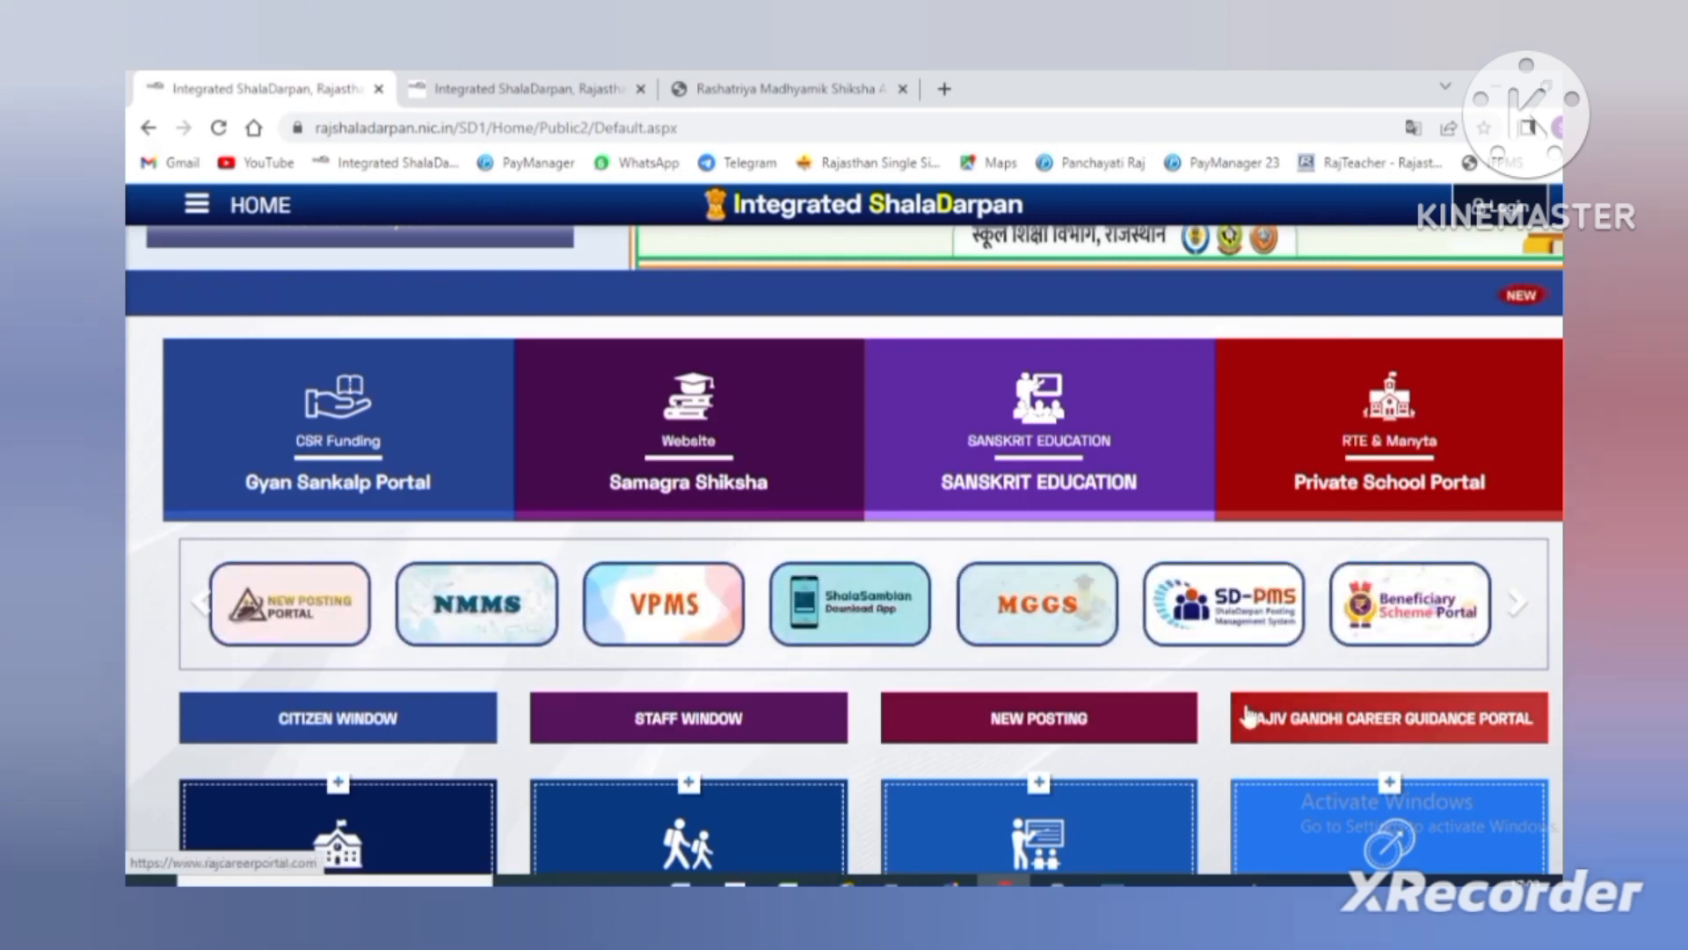
- Open the Beneficiary Scheme Portal tile from the carousel
click(1424, 623)
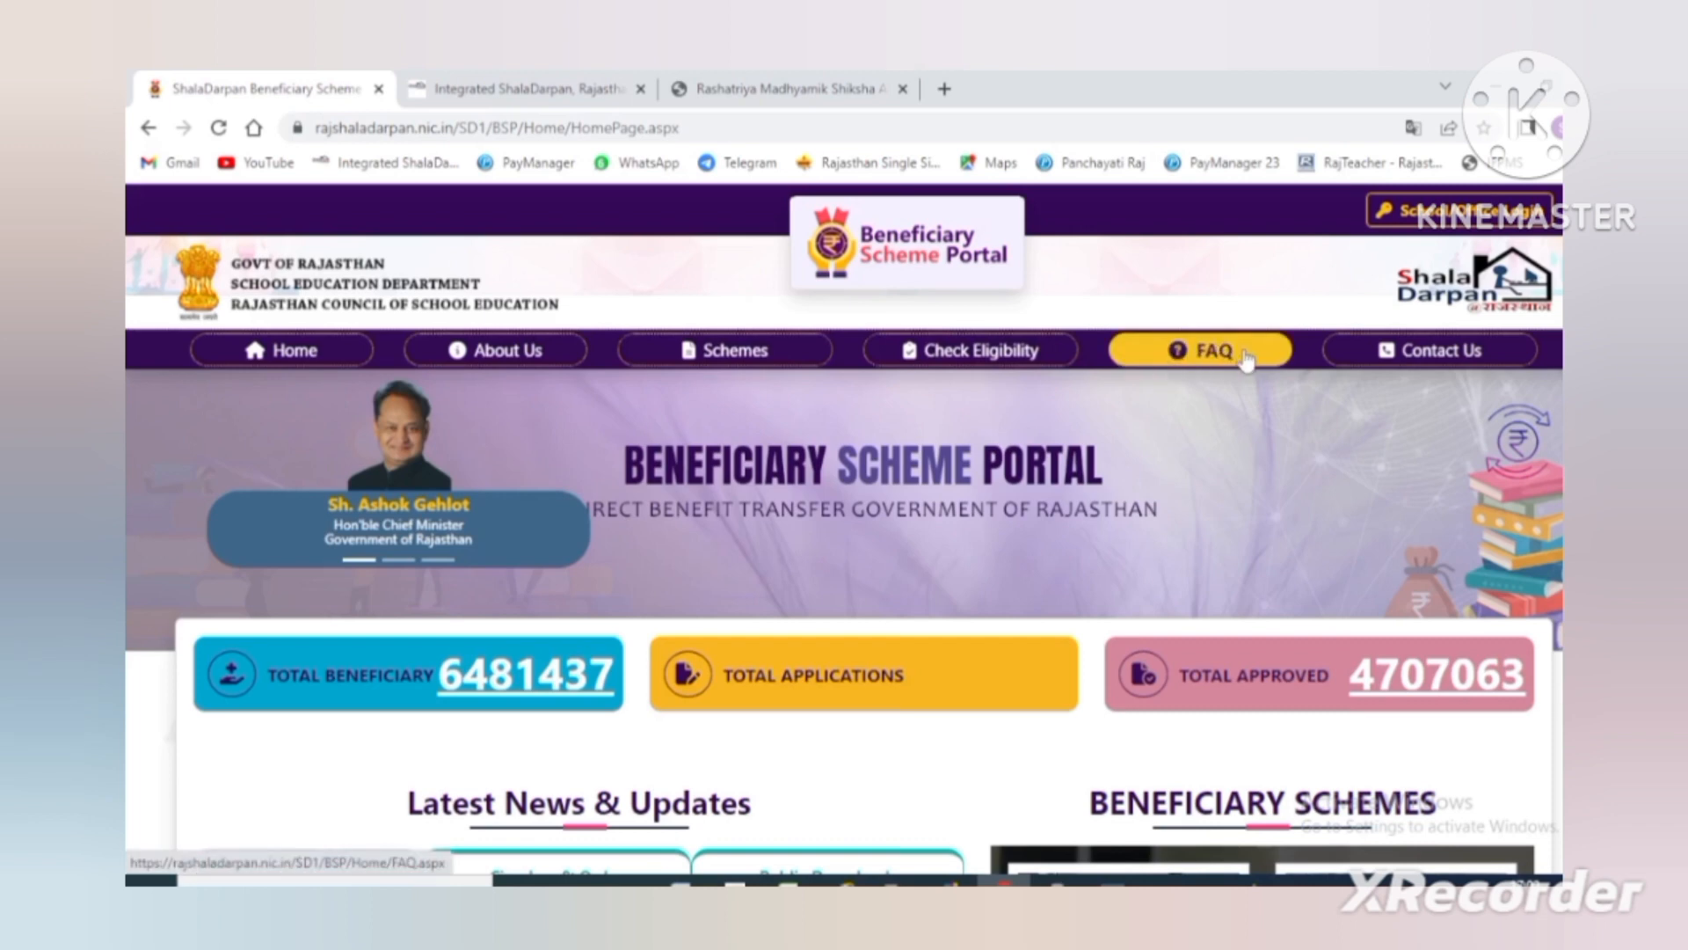
- Log in through School Officer Login, entering the displayed captcha
click(1433, 224)
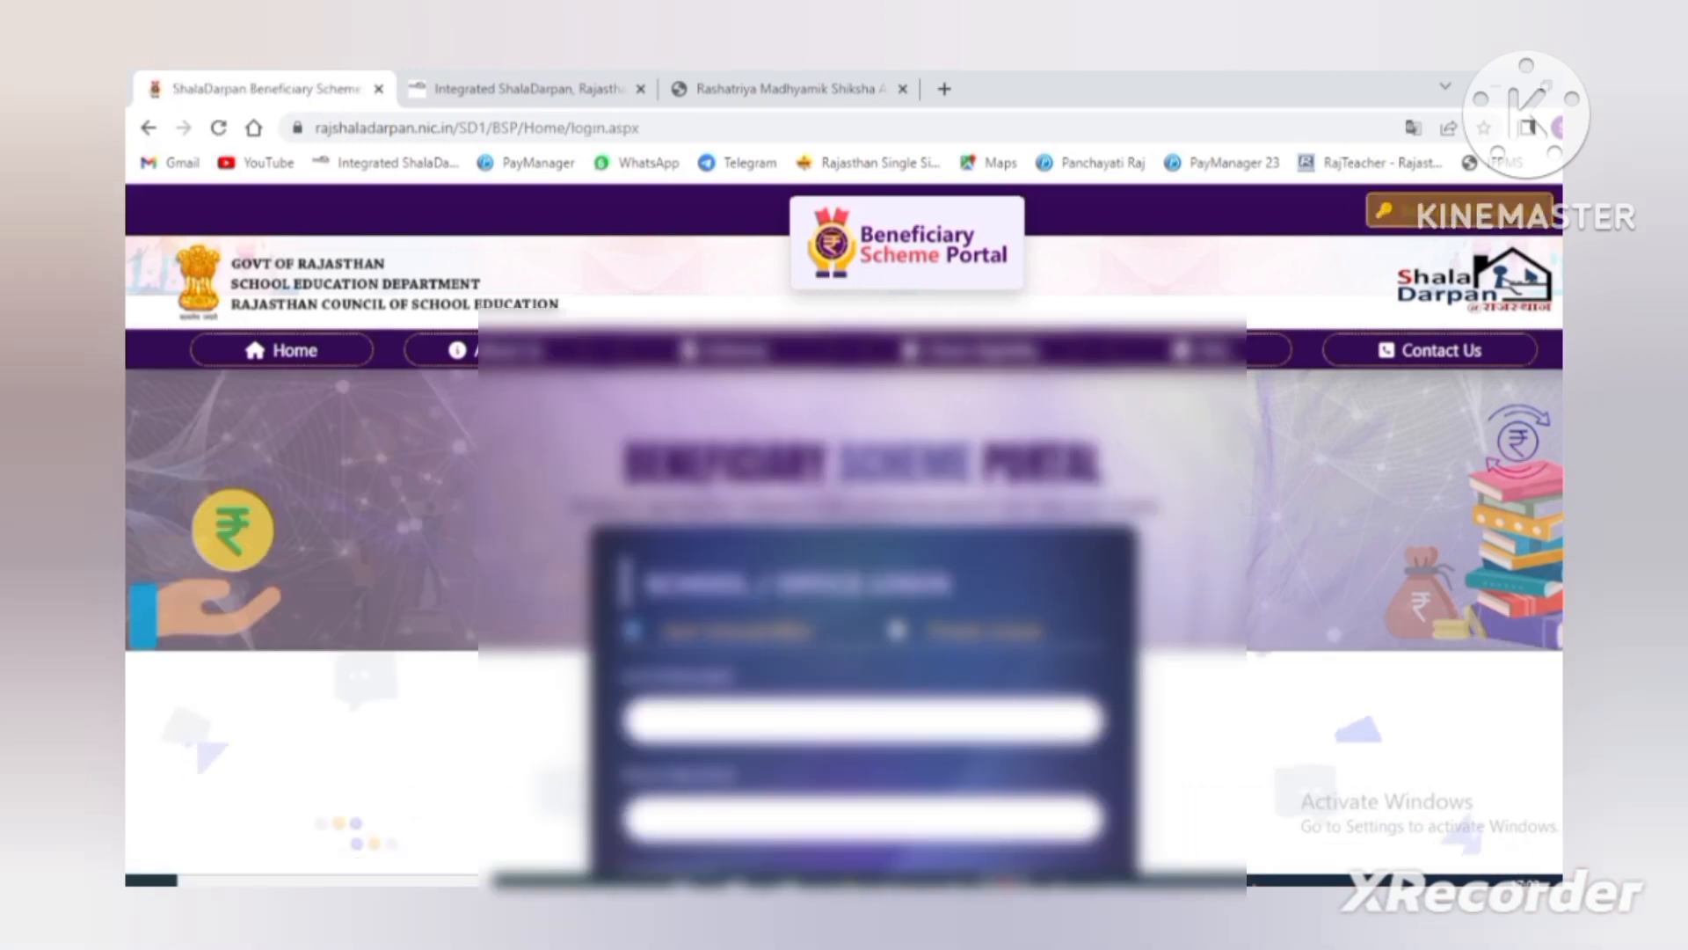
scroll(844, 616, down, 3)
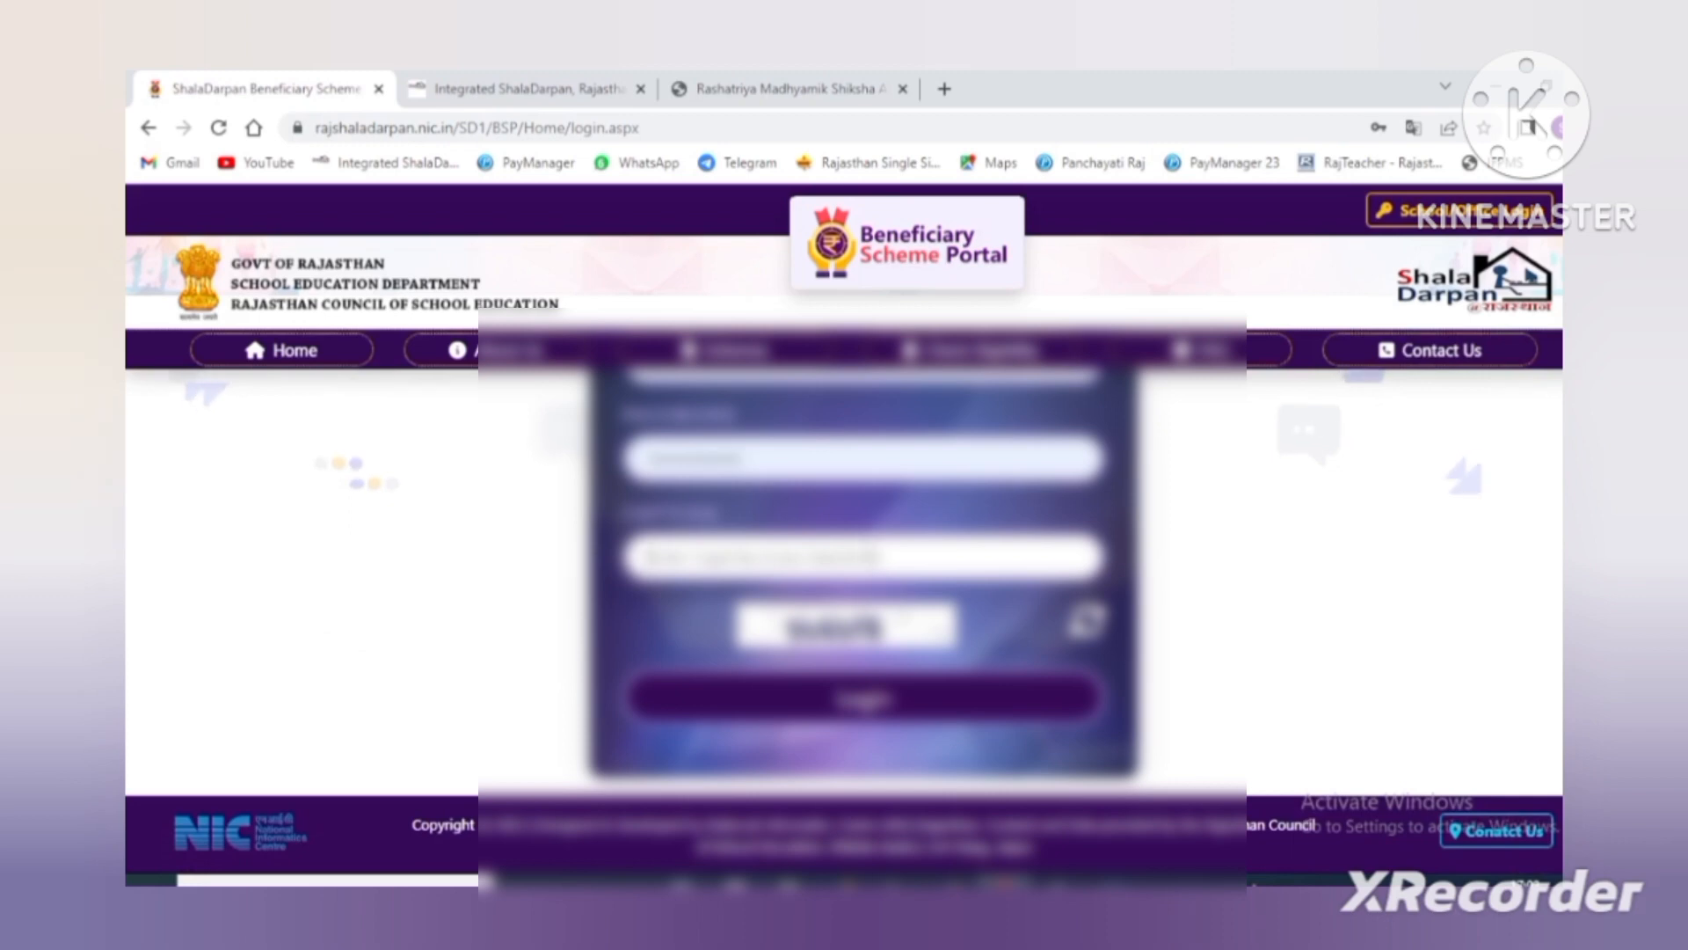
click(867, 546)
text(9)
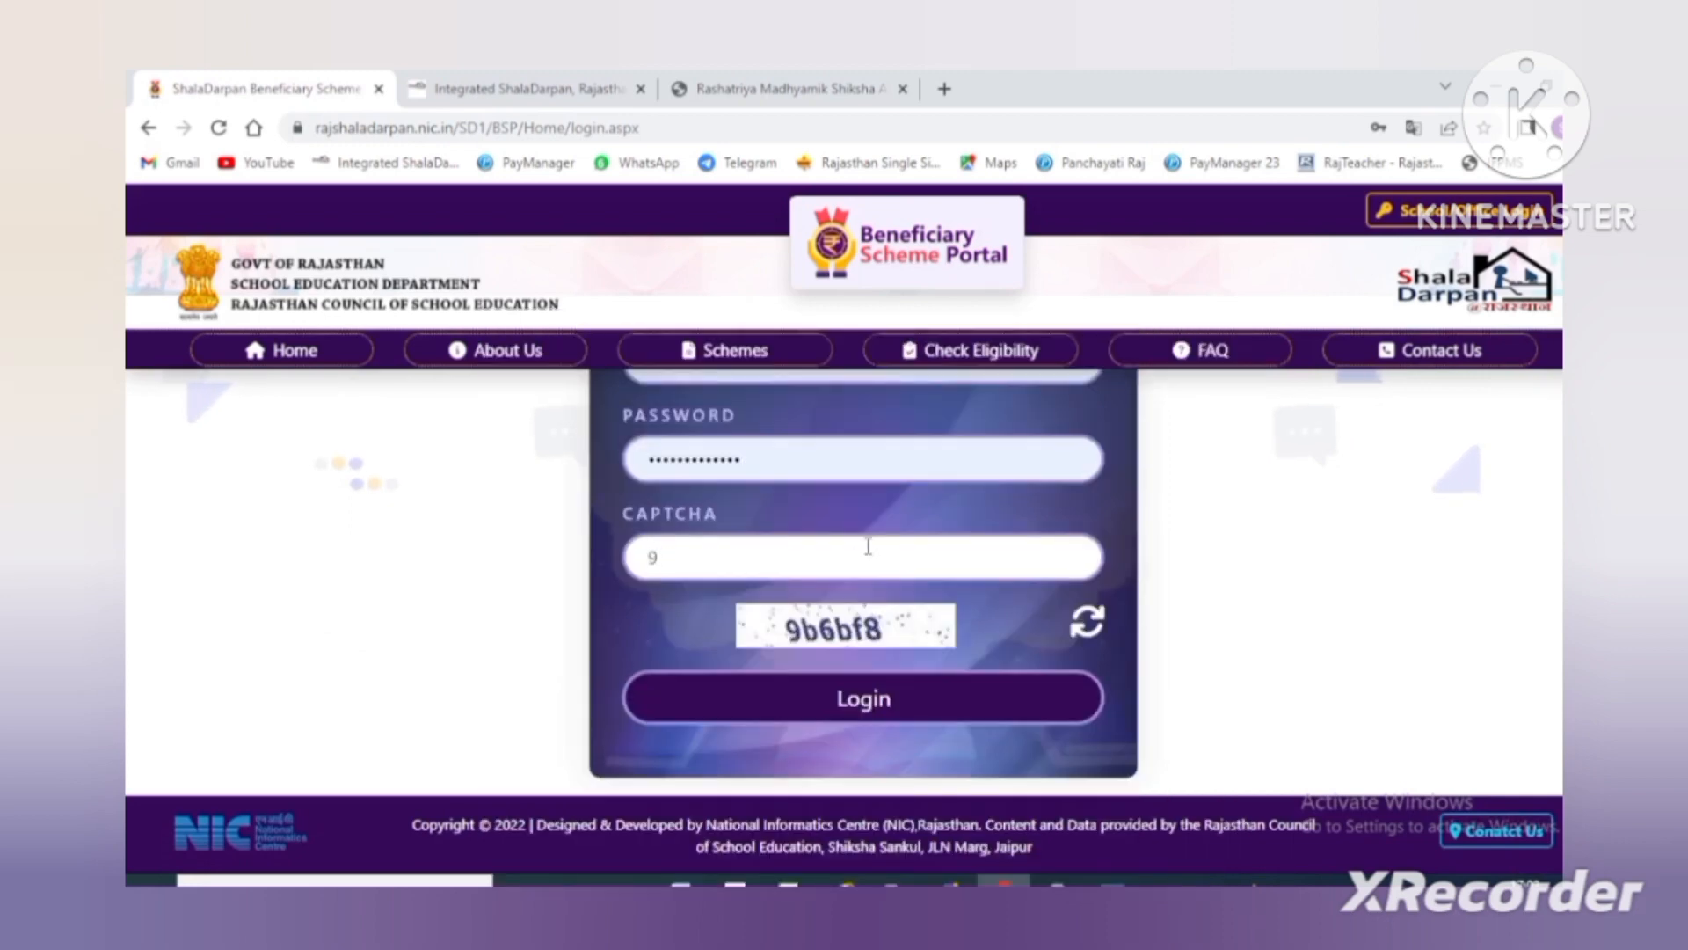
text(b6)
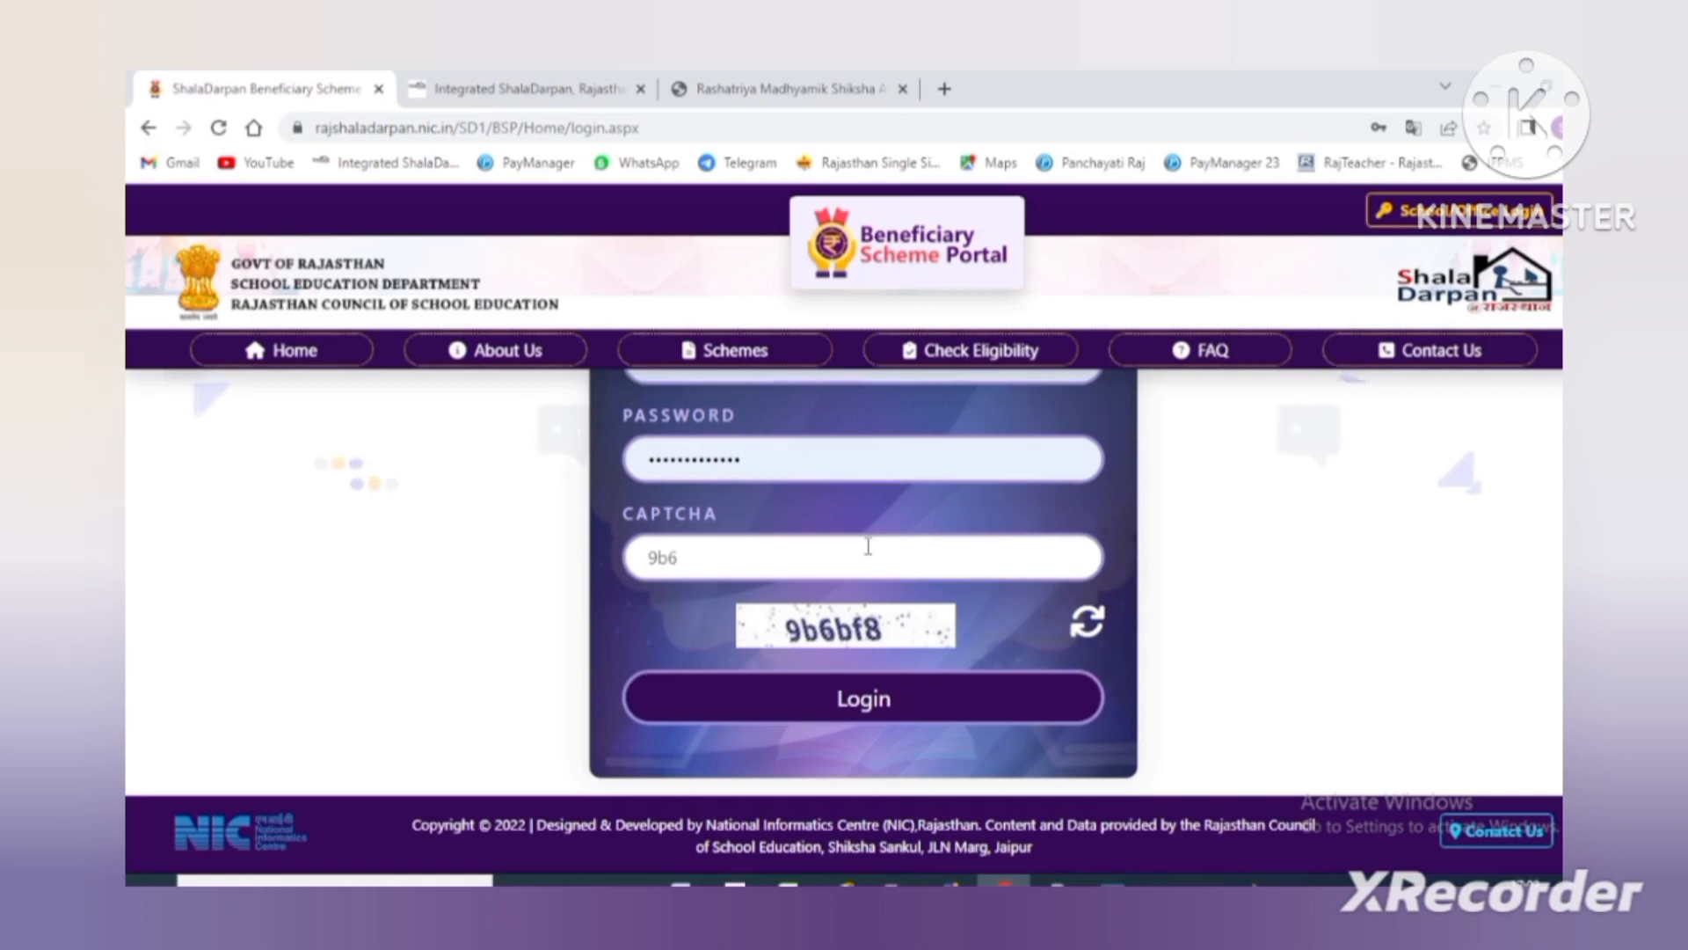
text(bf8)
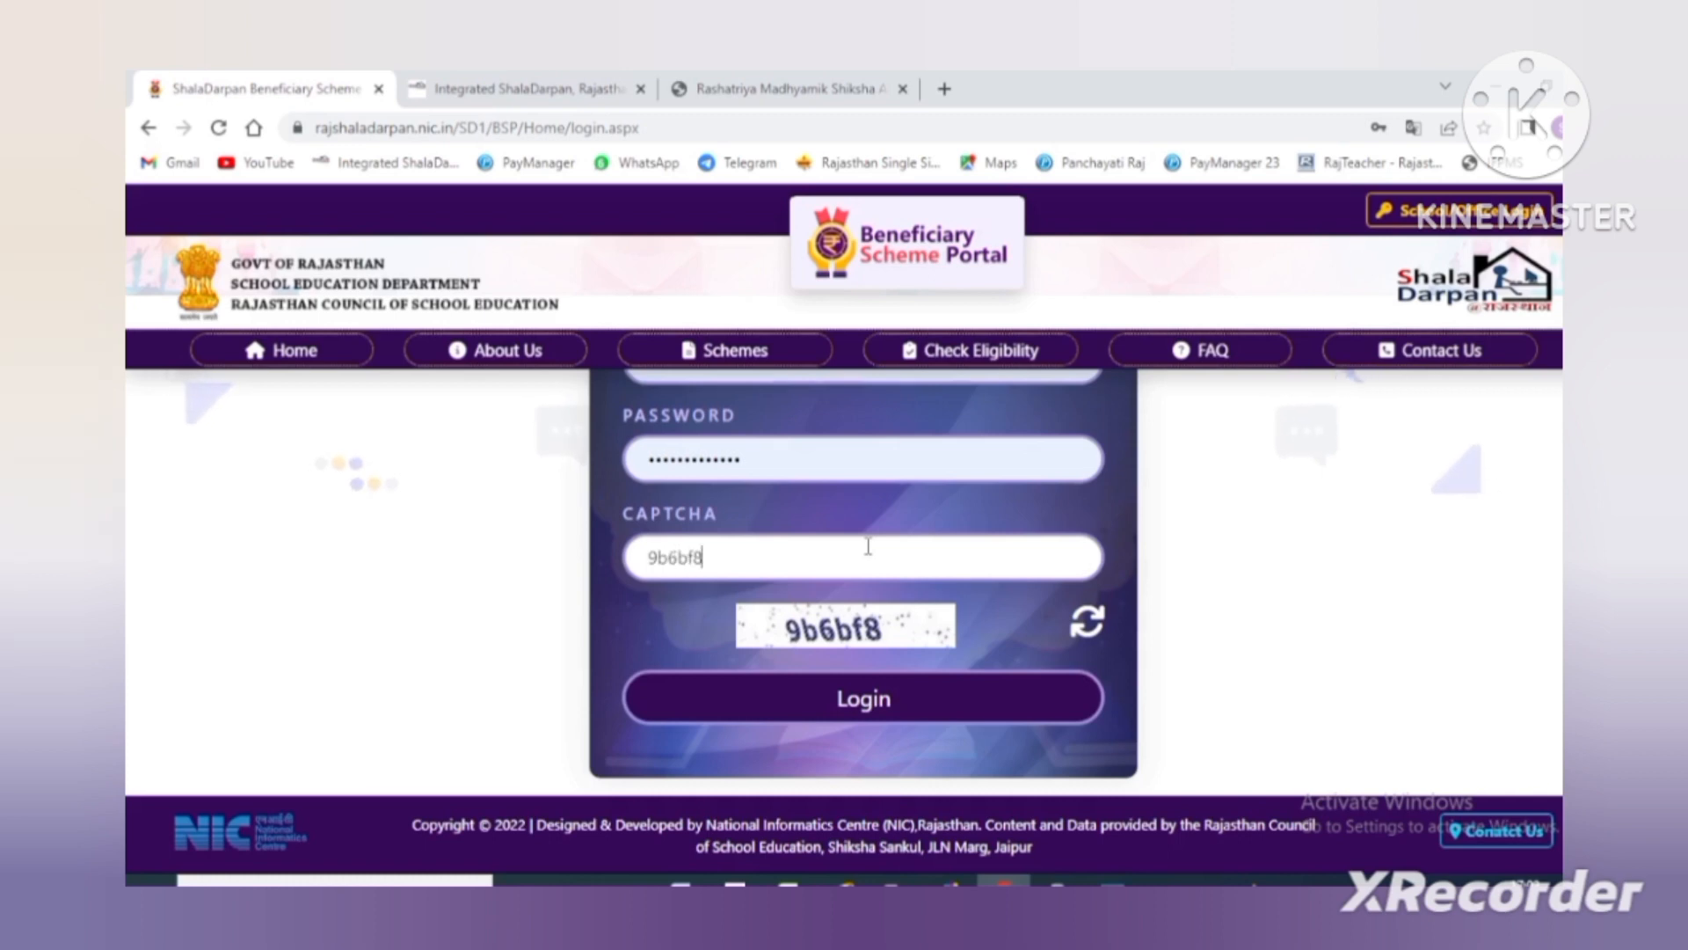
click(871, 699)
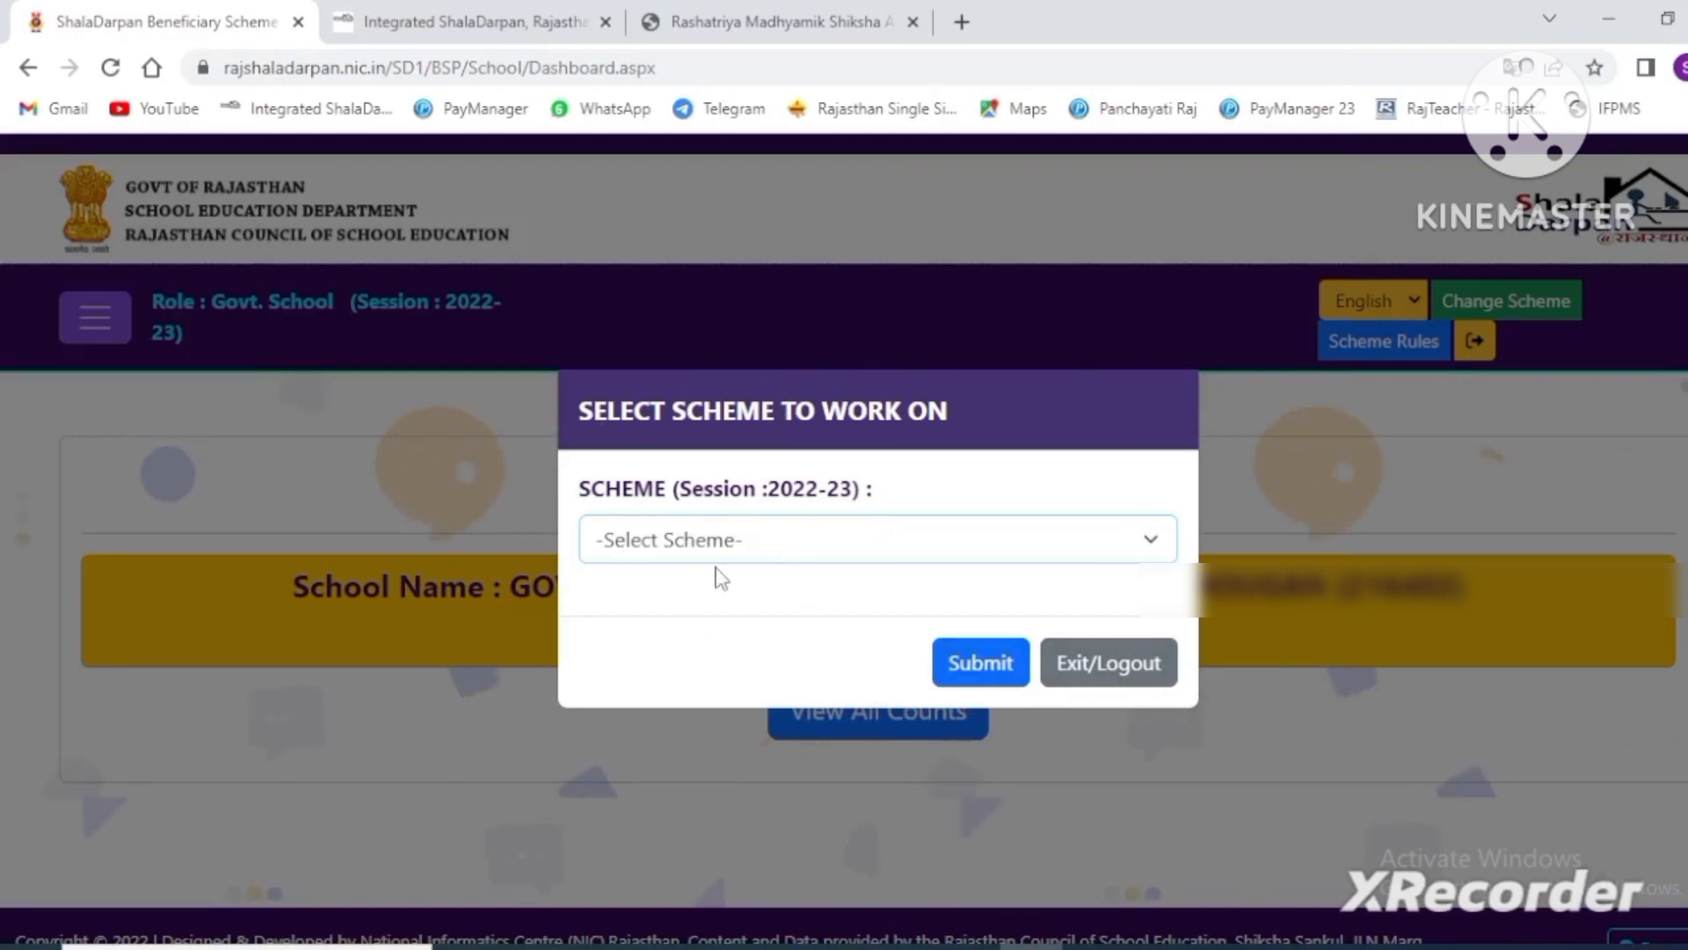
- Choose the Your Daughter Plan (आपकी बेटी योजना) scheme and submit it
click(818, 554)
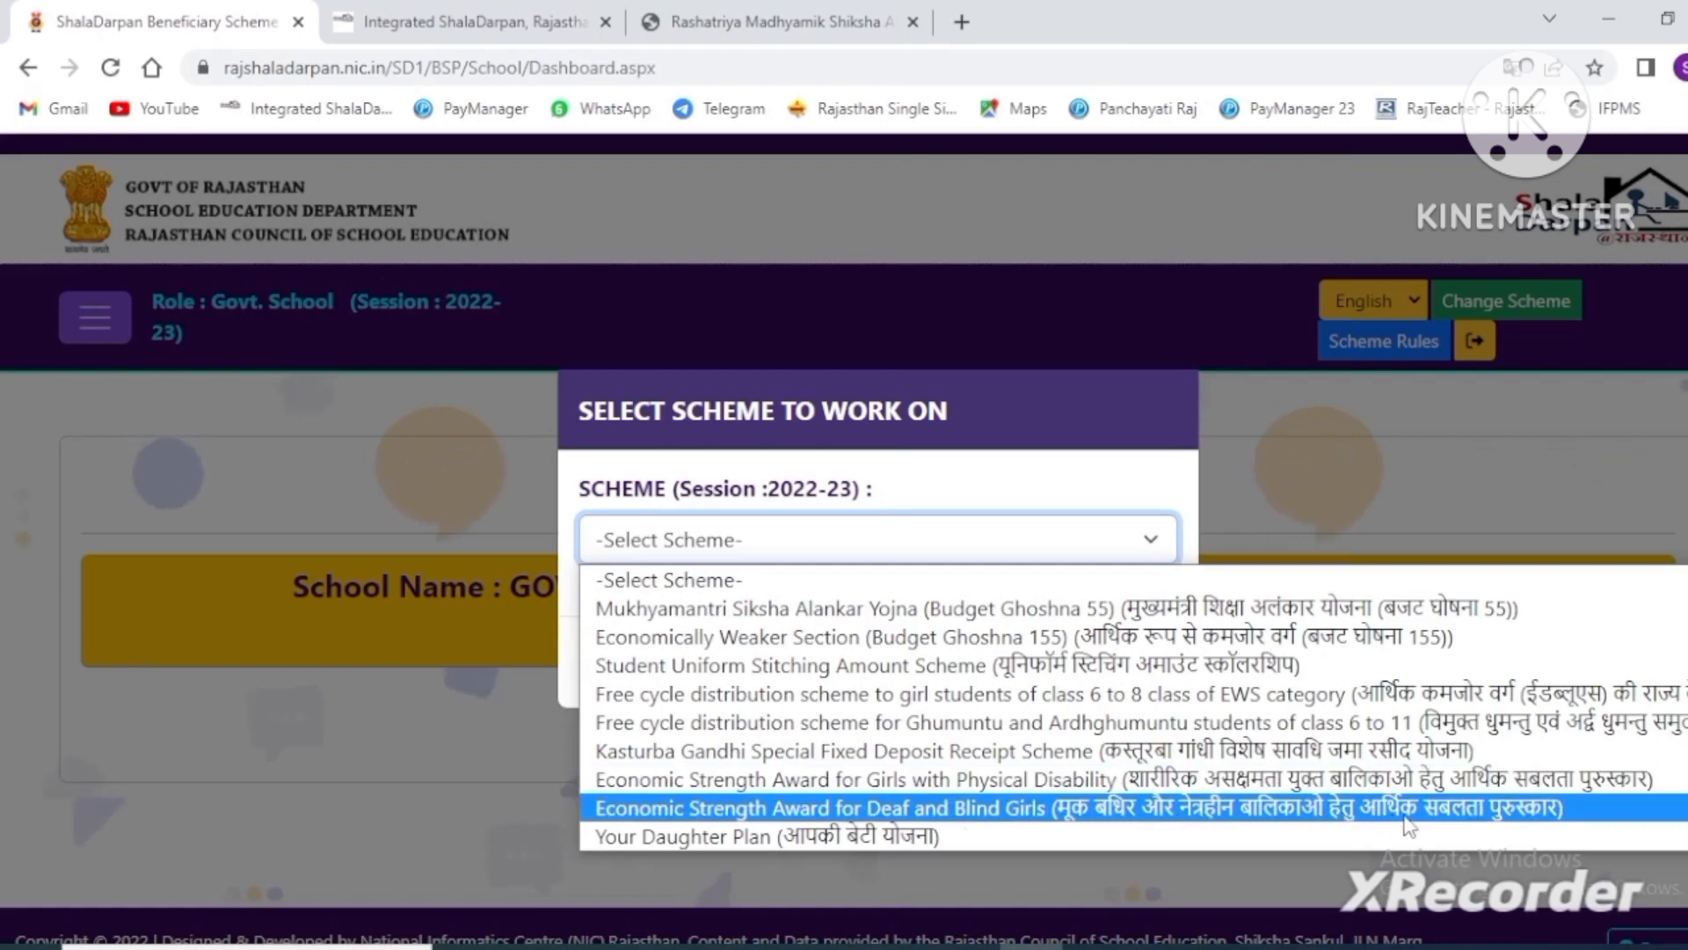
click(841, 834)
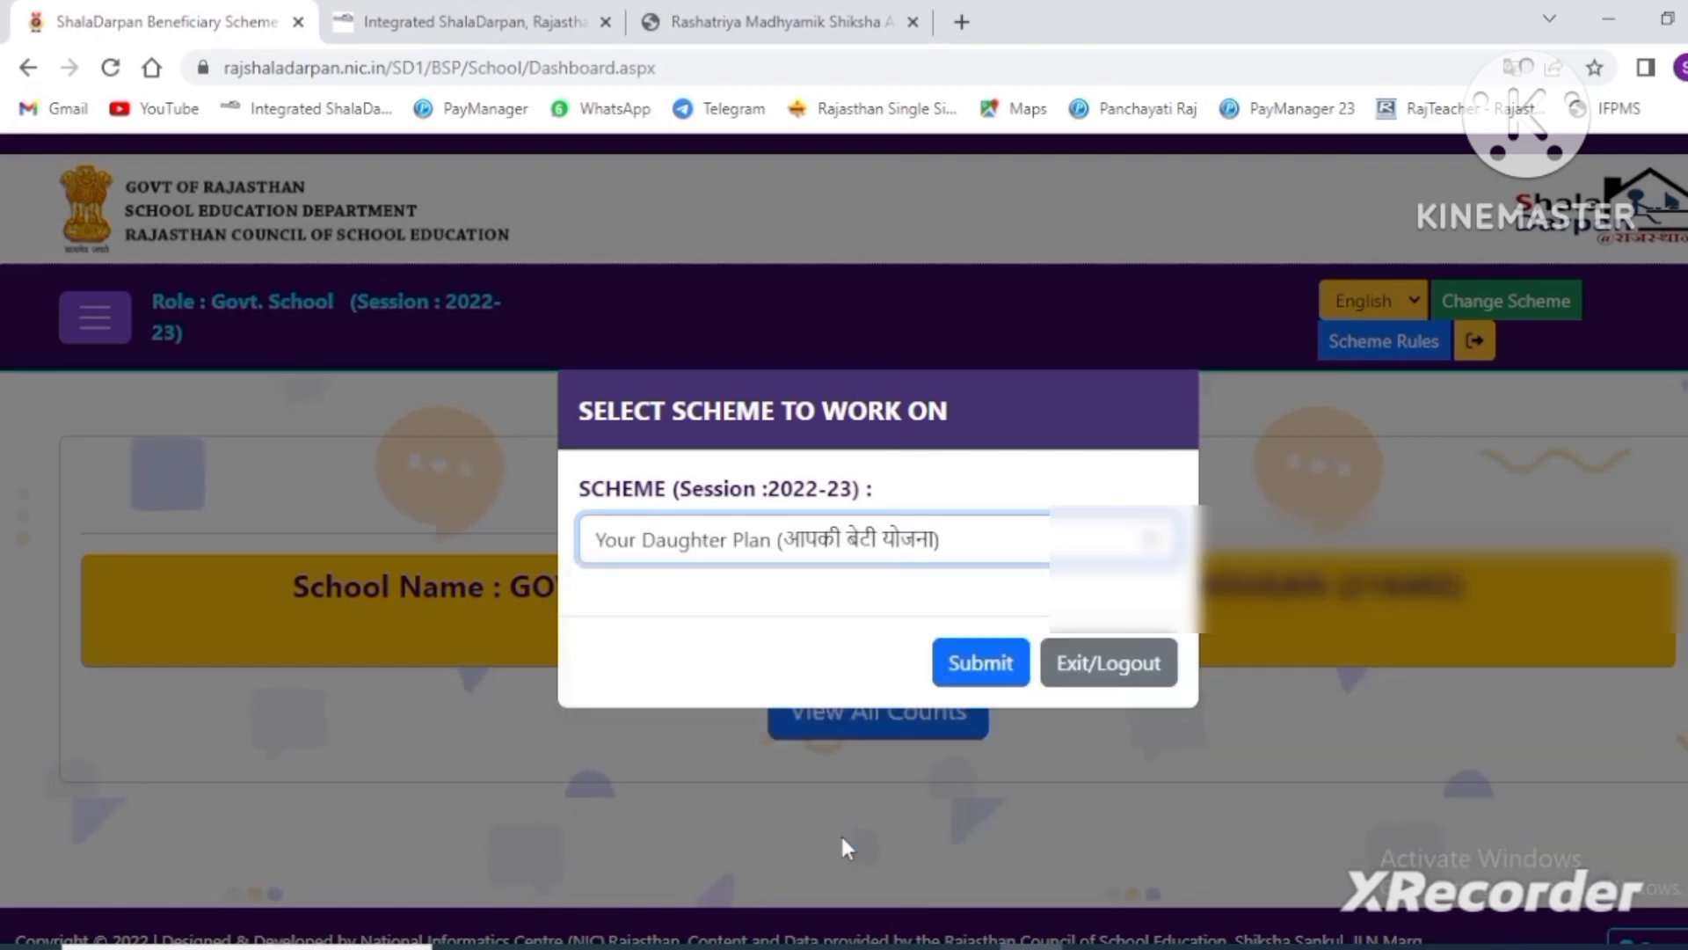
click(966, 675)
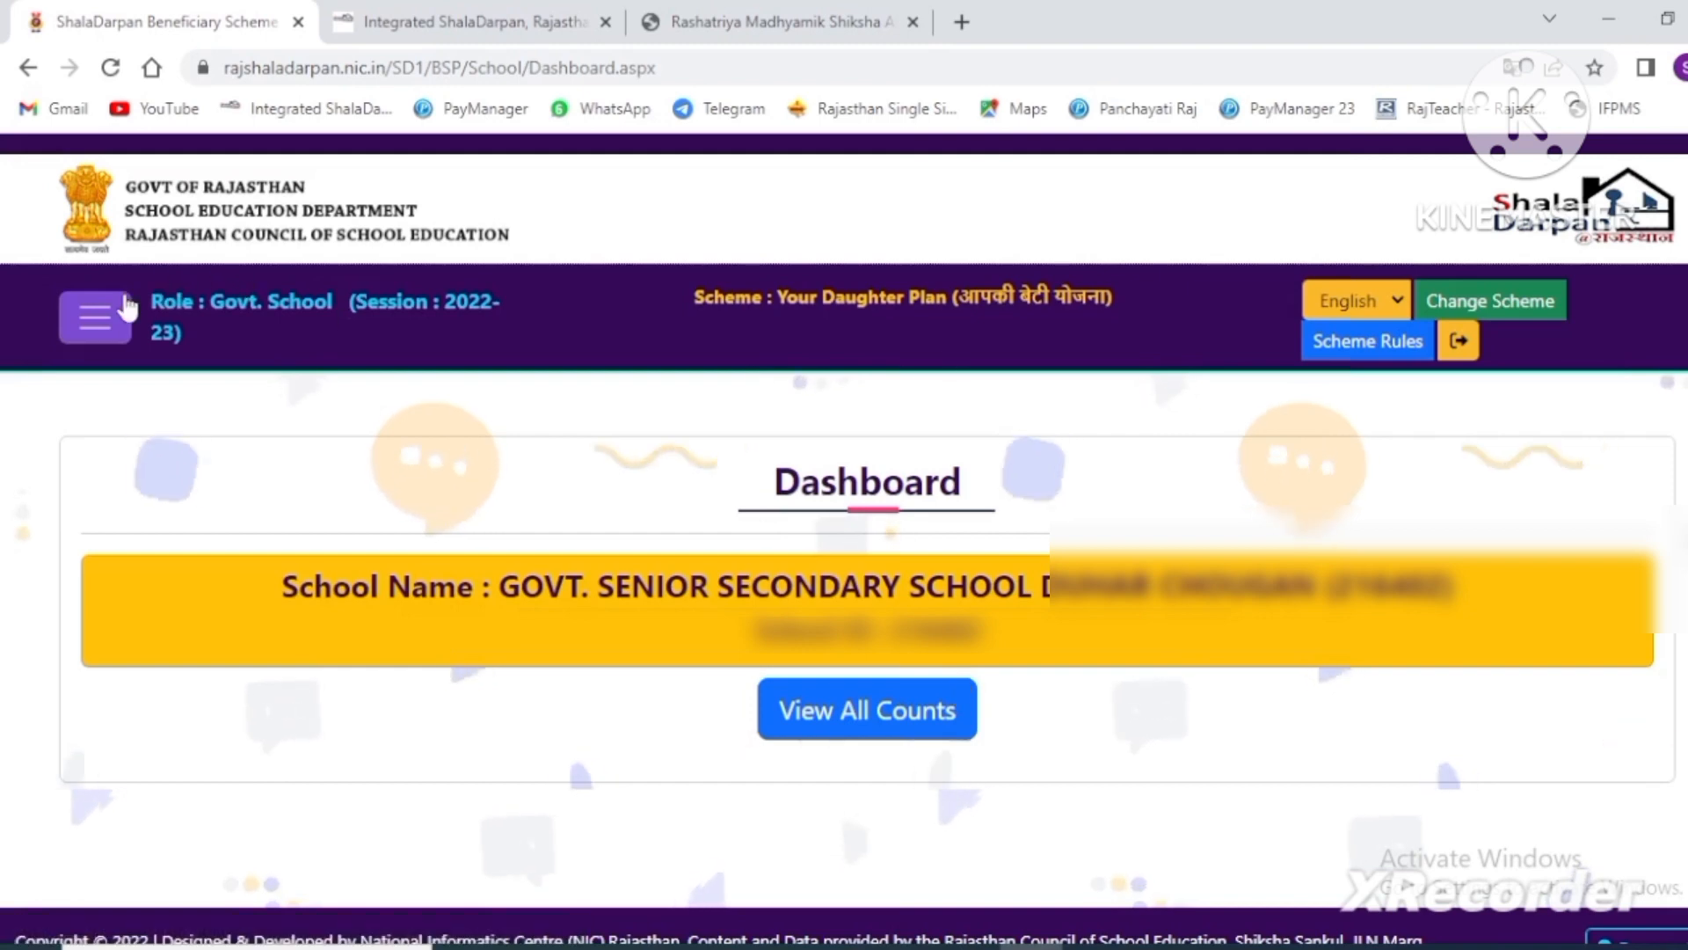
- Go to the Apply page from the hamburger menu to see Class 10 and 11 counts
click(88, 338)
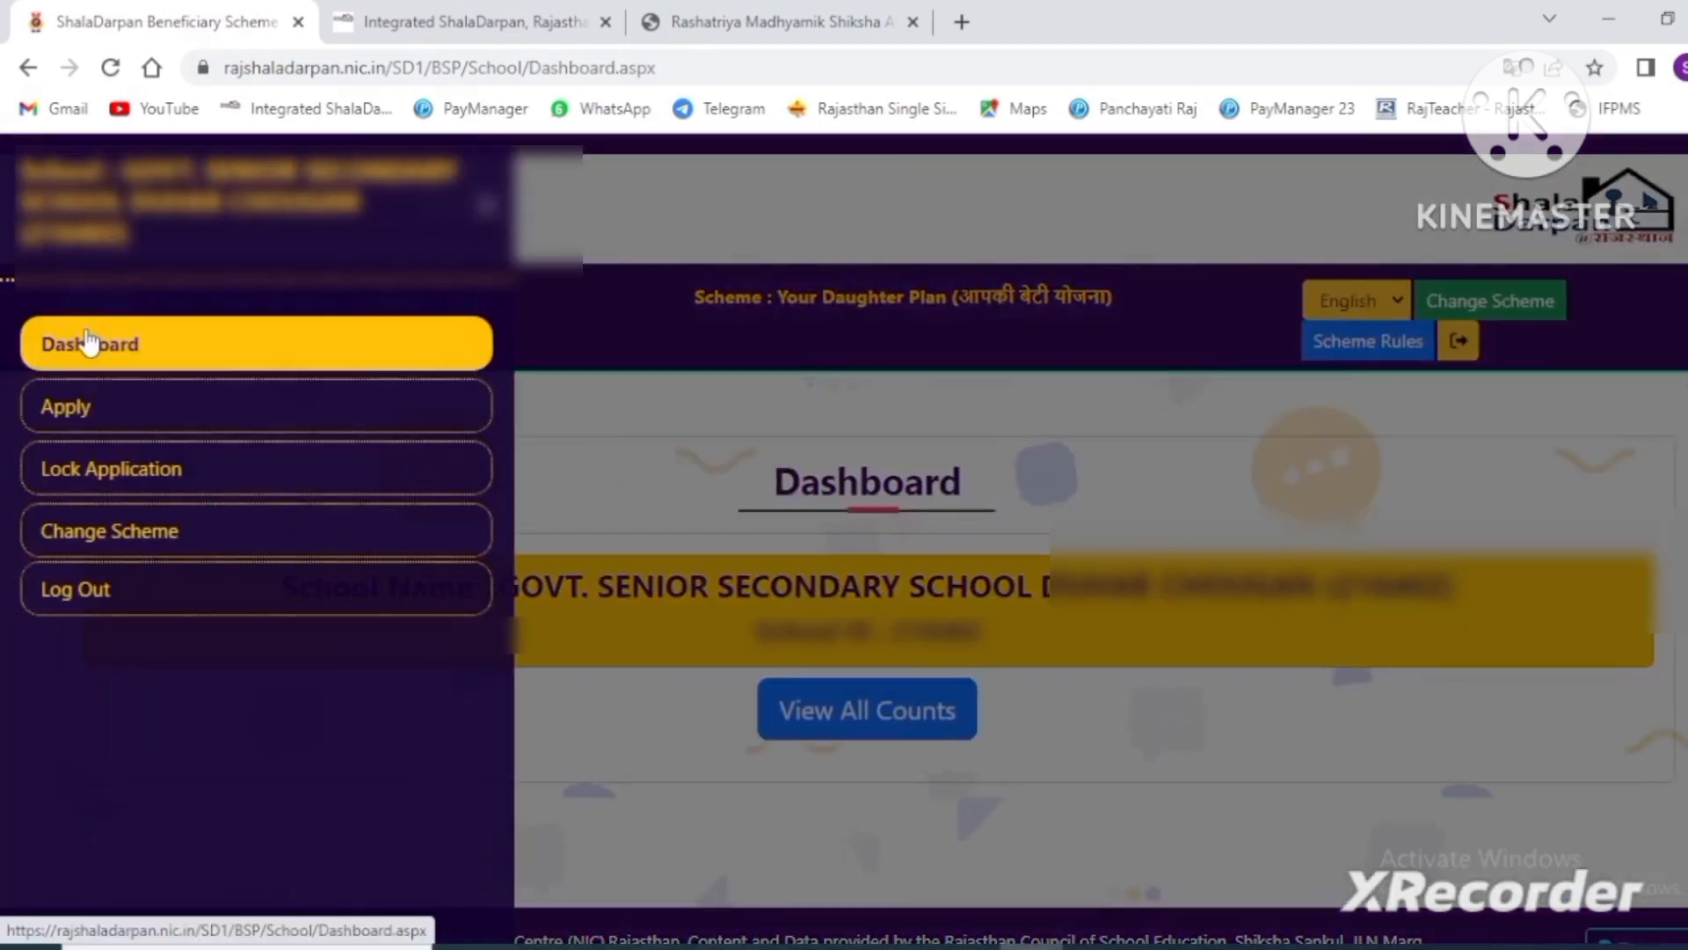
click(107, 410)
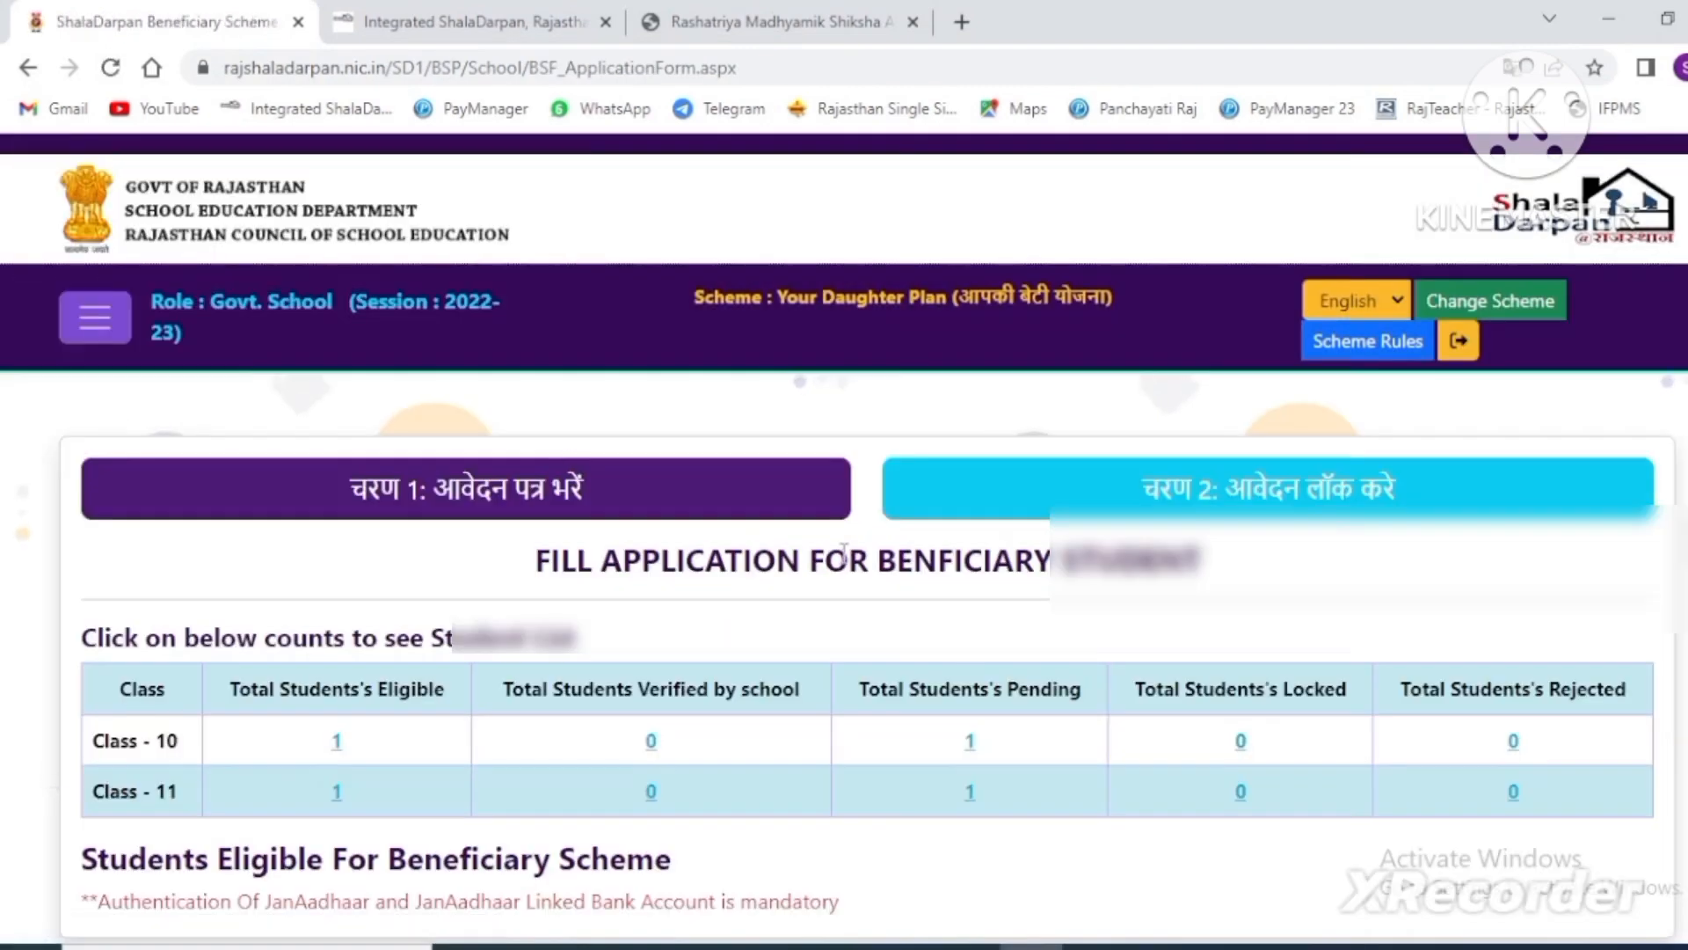
scroll(591, 493, down, 1)
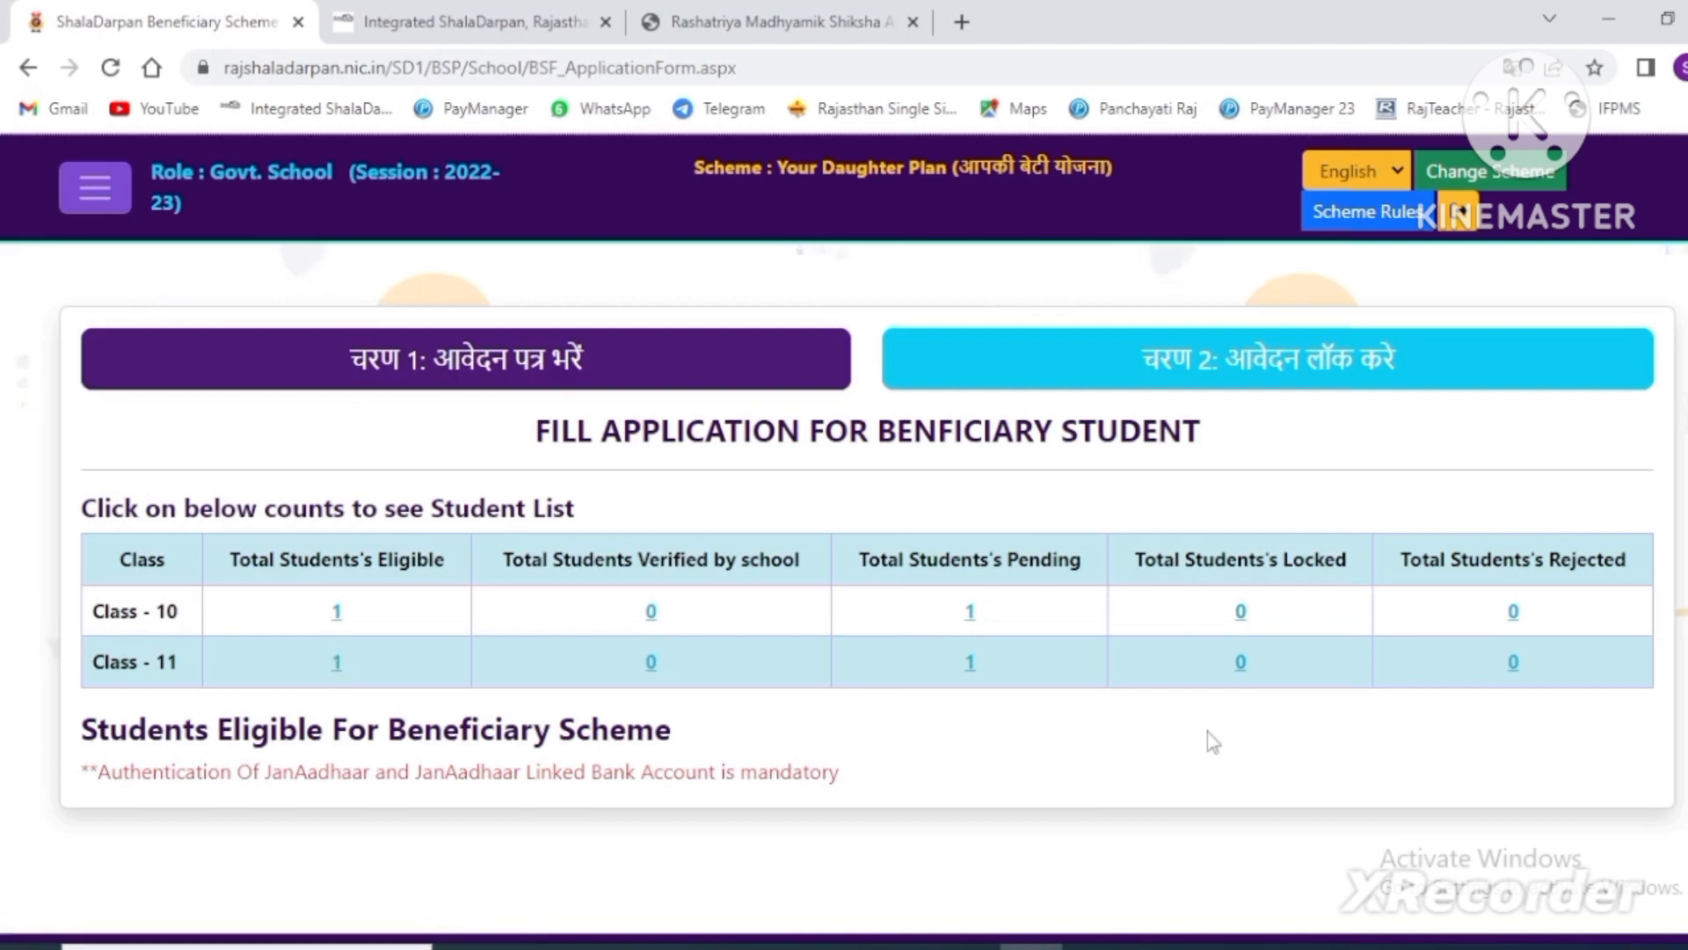
- List the eligible Class 10 student, review rejection reasons without choosing one, then open their application
click(338, 611)
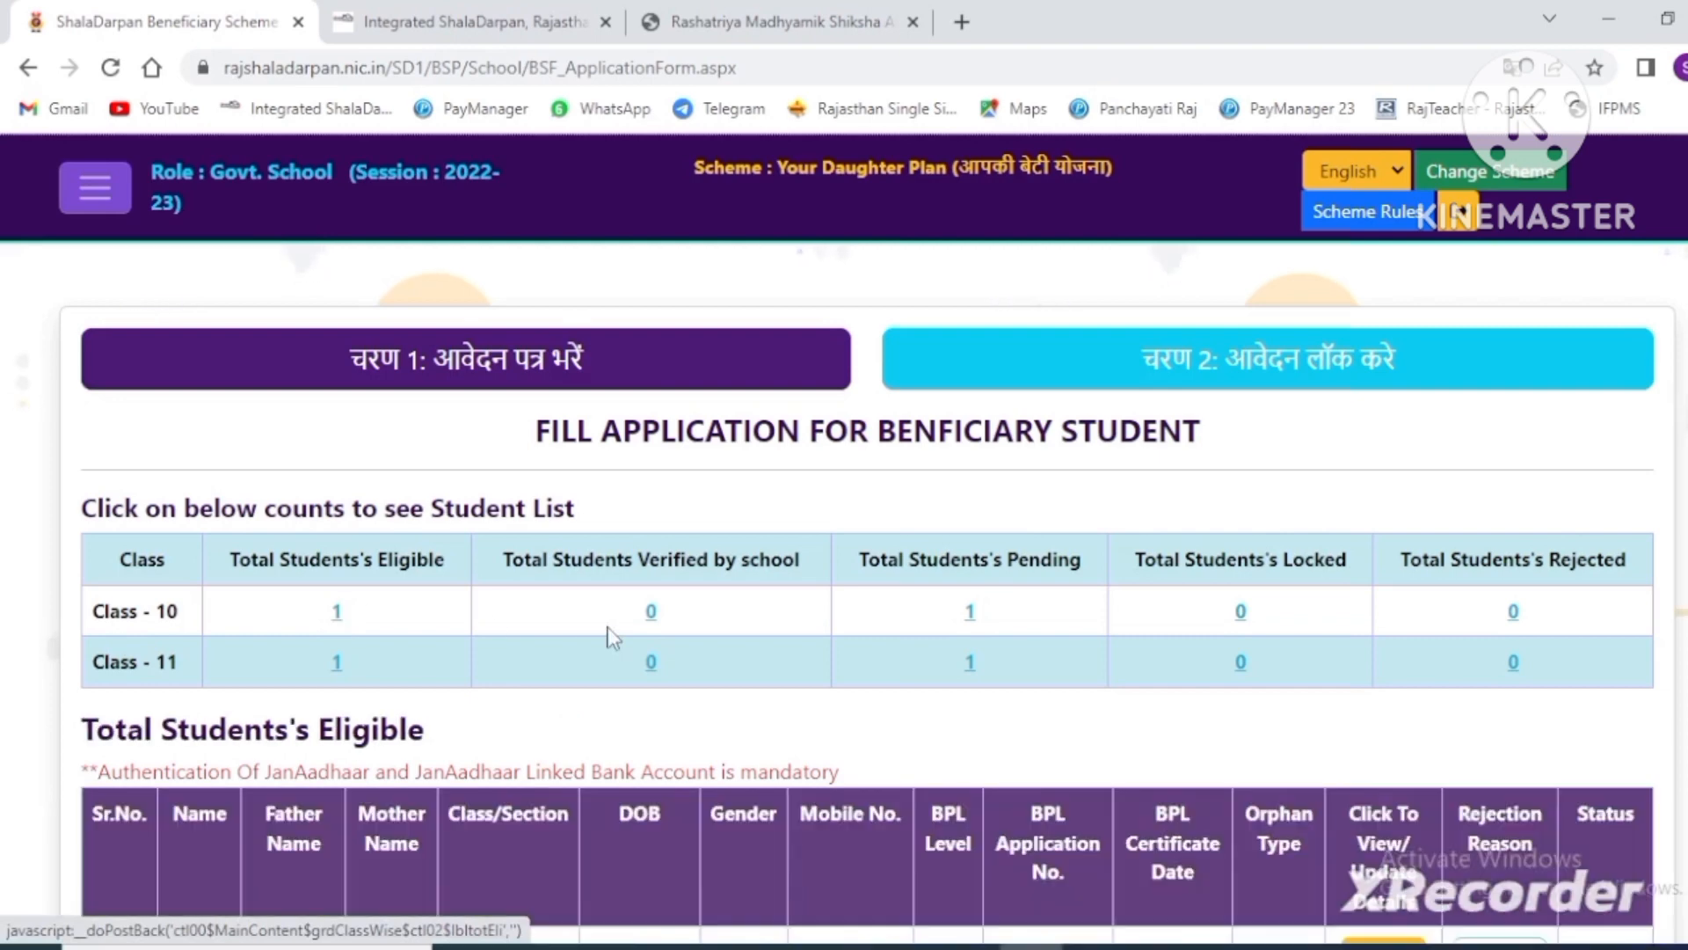
scroll(613, 636, down, 4)
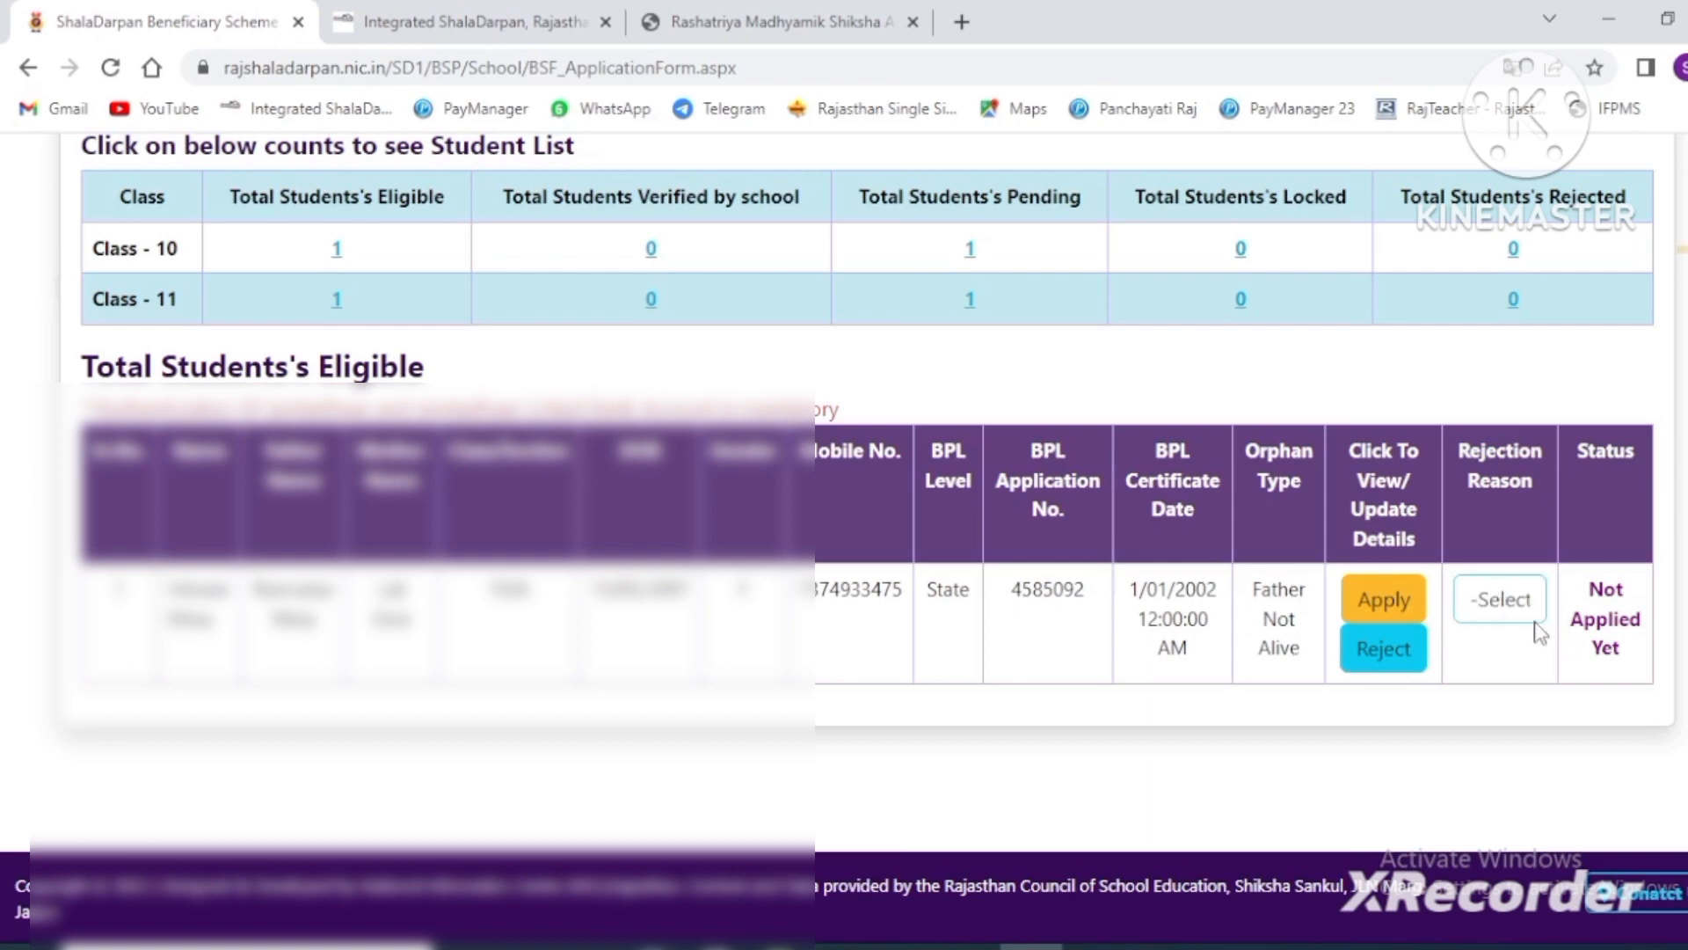
click(1484, 605)
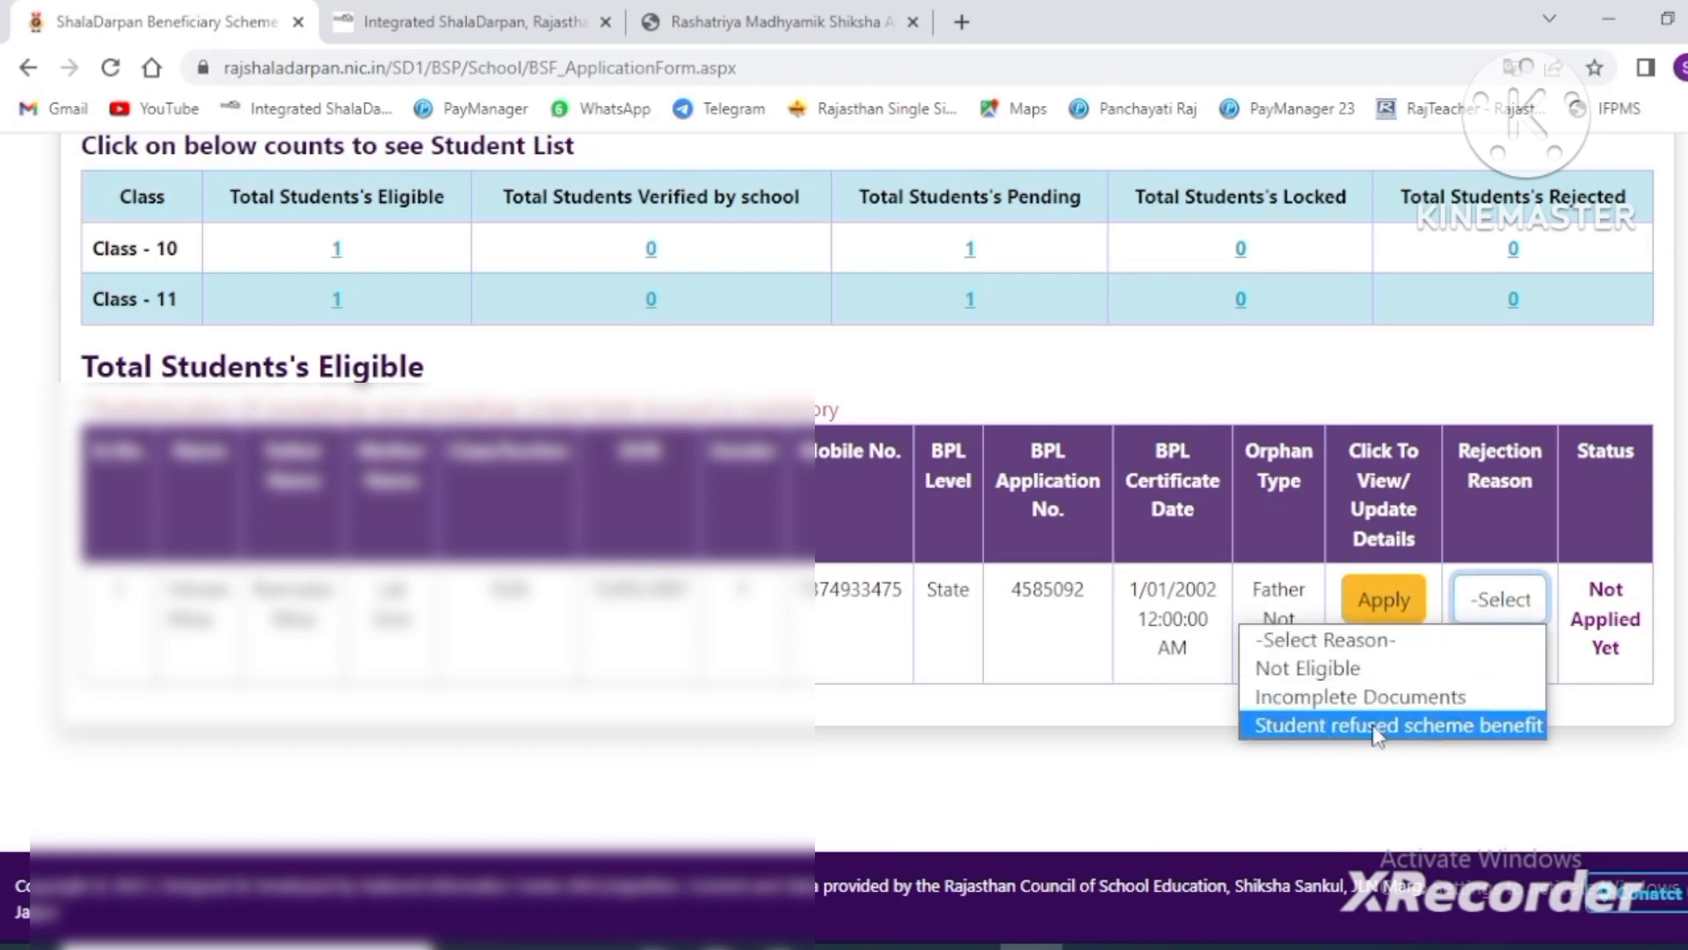
click(1466, 777)
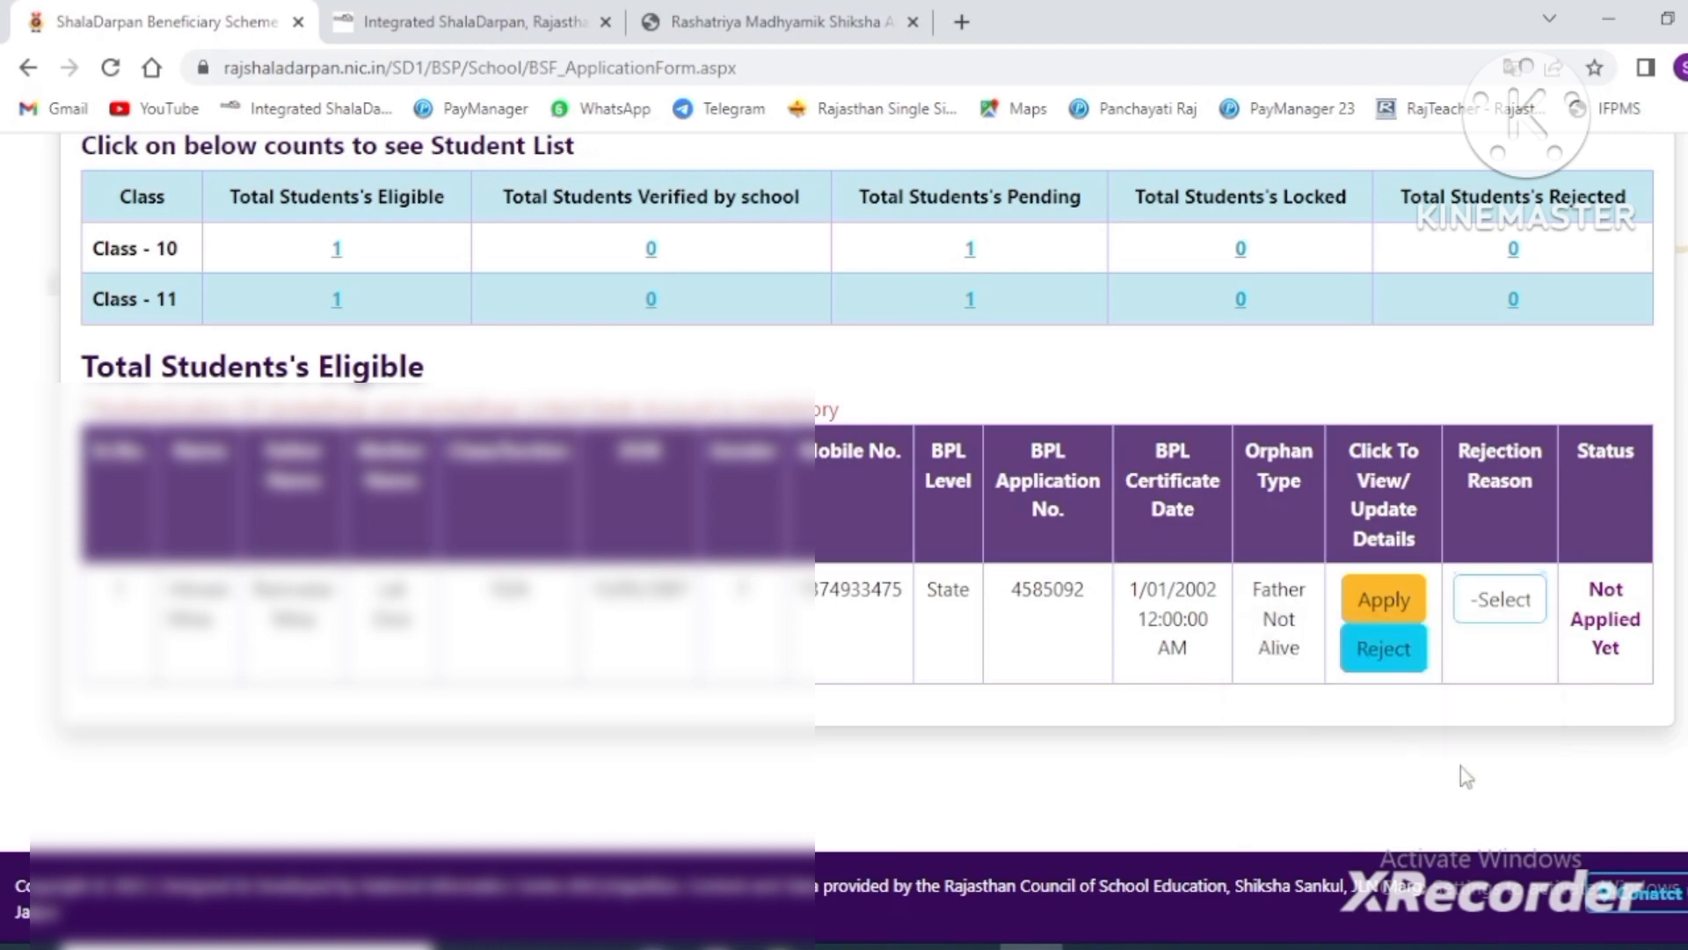
click(1399, 603)
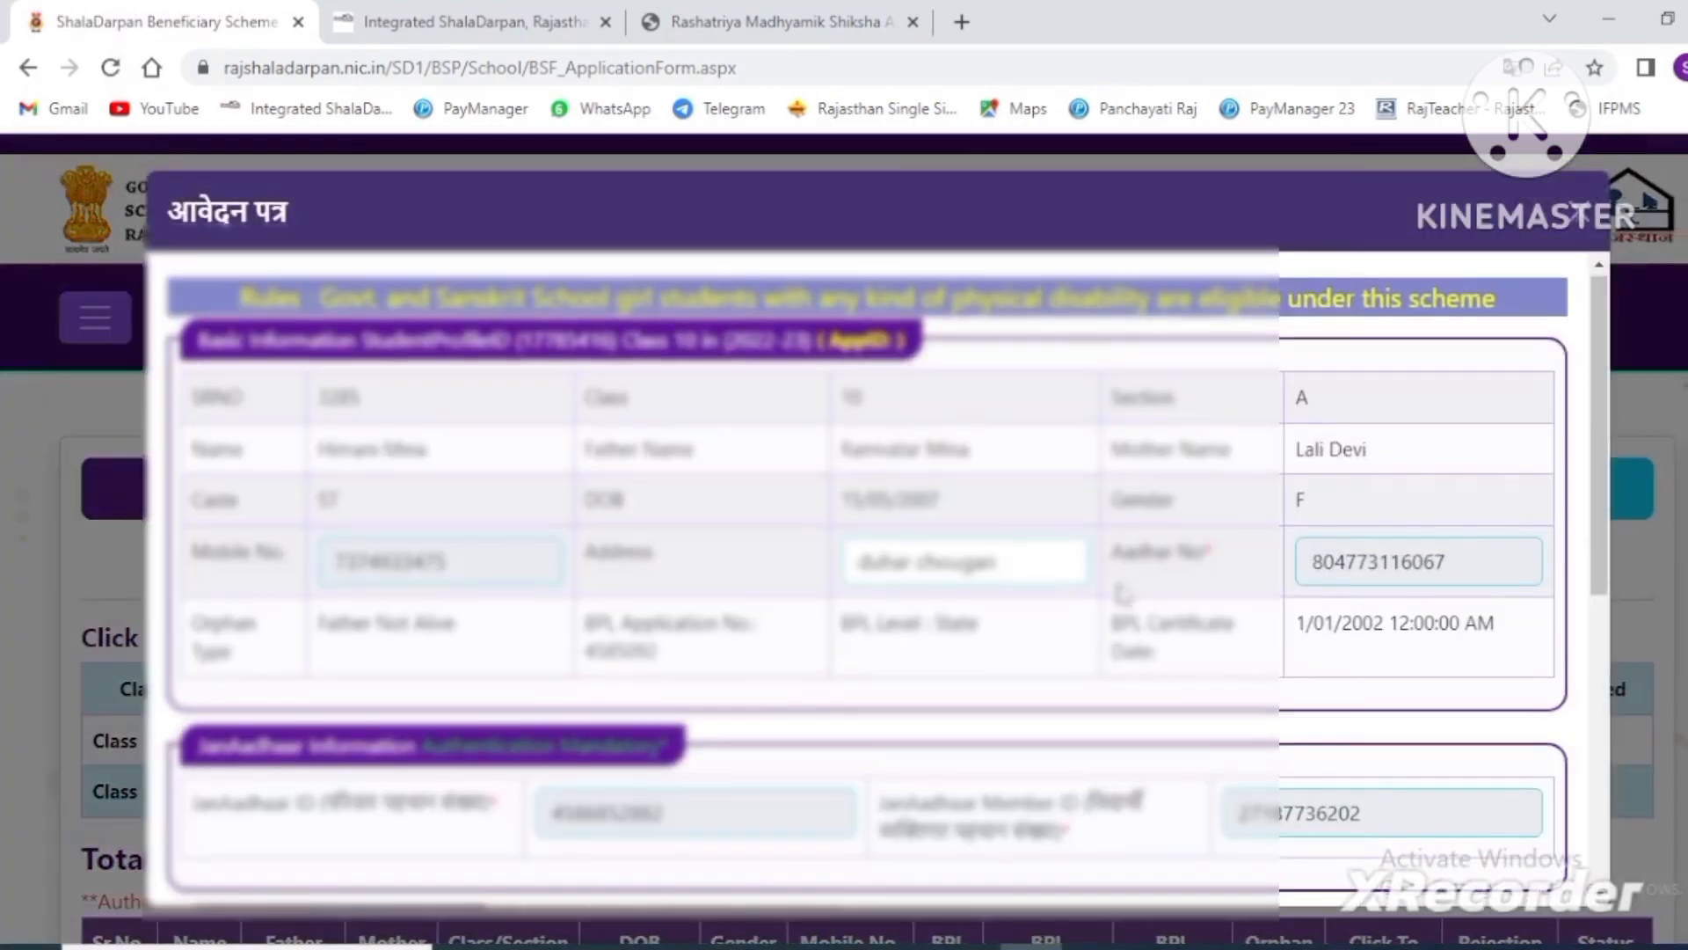
scroll(1115, 596, down, 3)
scroll(1114, 595, up, 3)
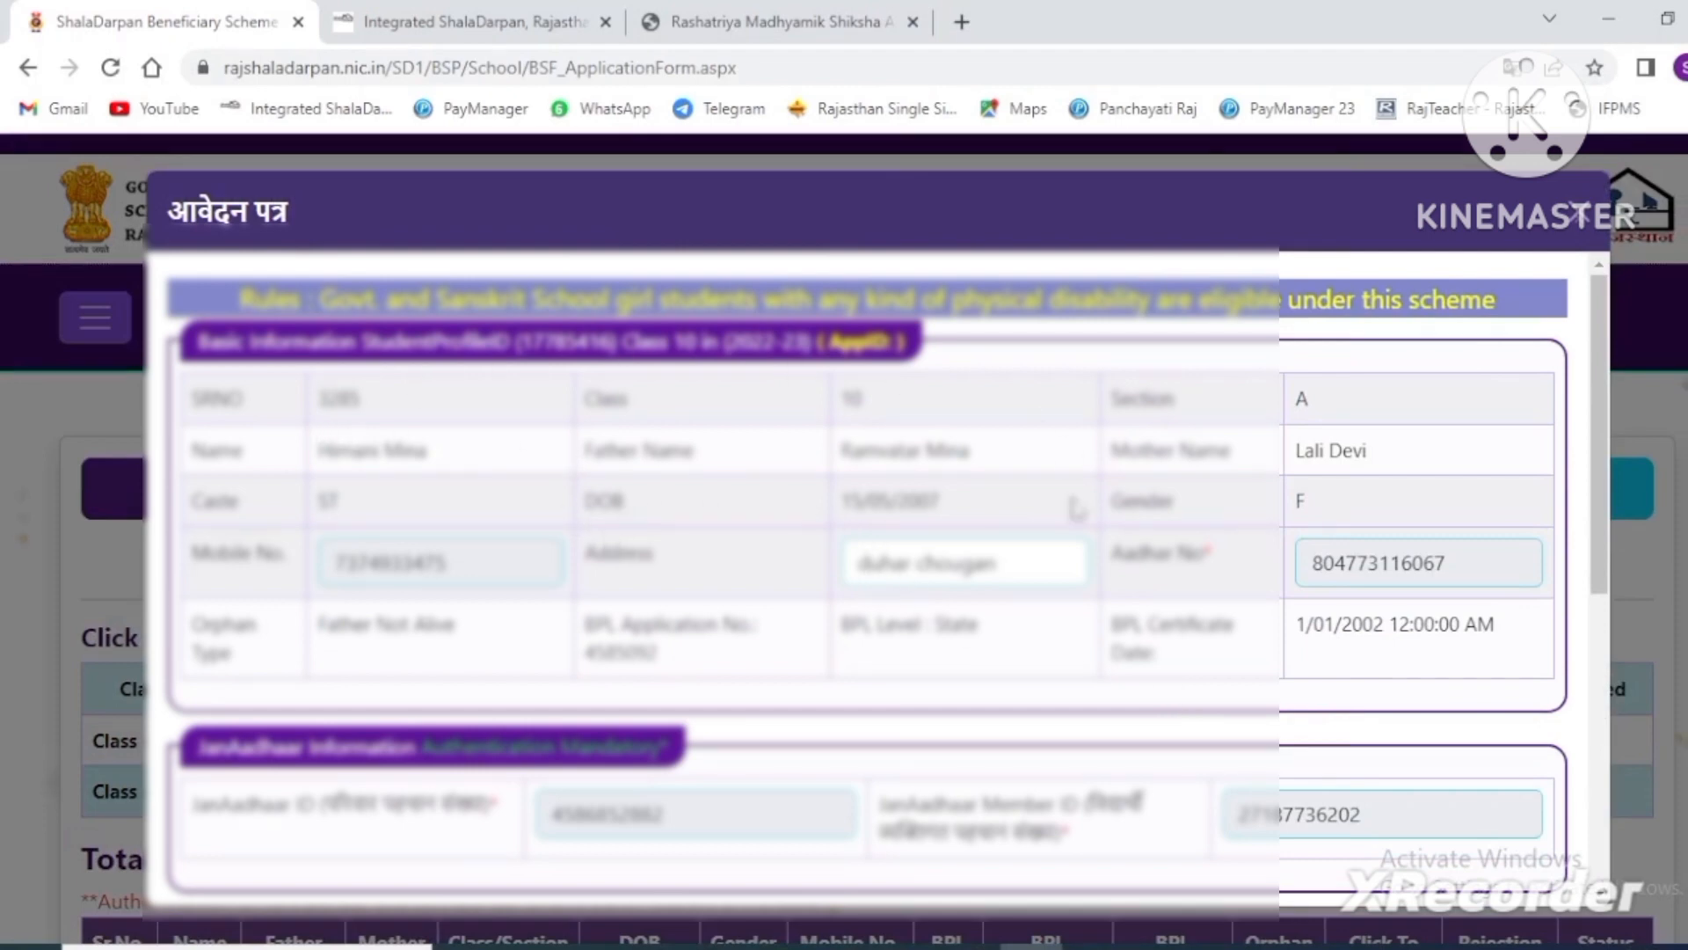
scroll(848, 433, down, 3)
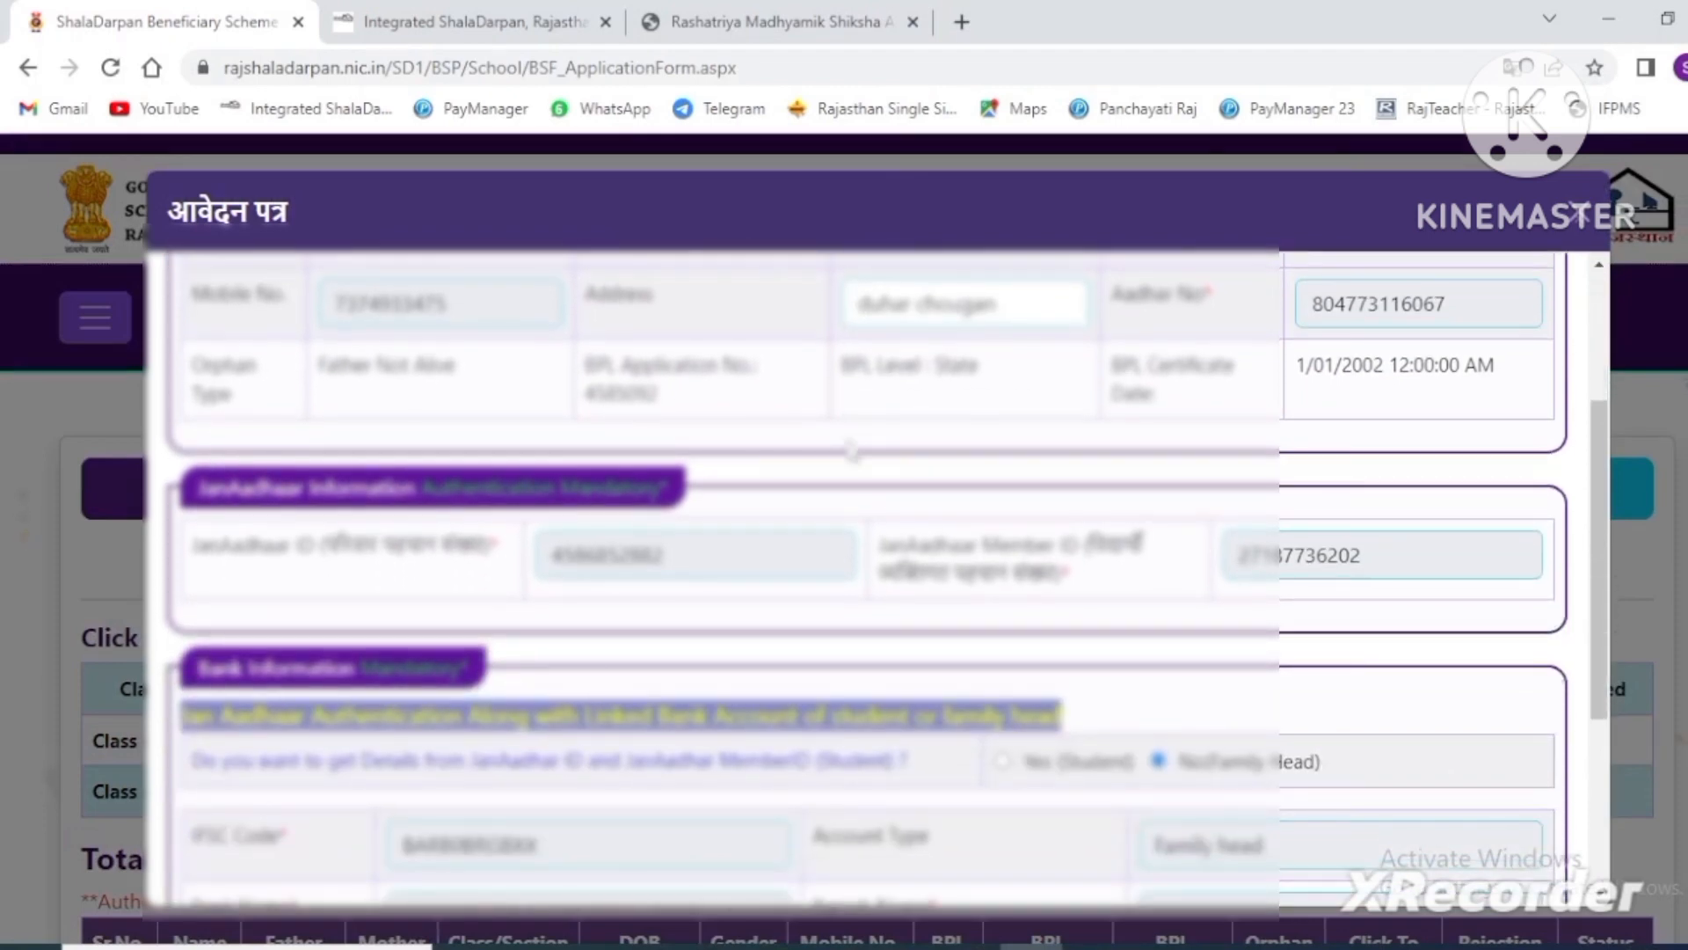
scroll(851, 450, down, 3)
scroll(851, 450, down, 1)
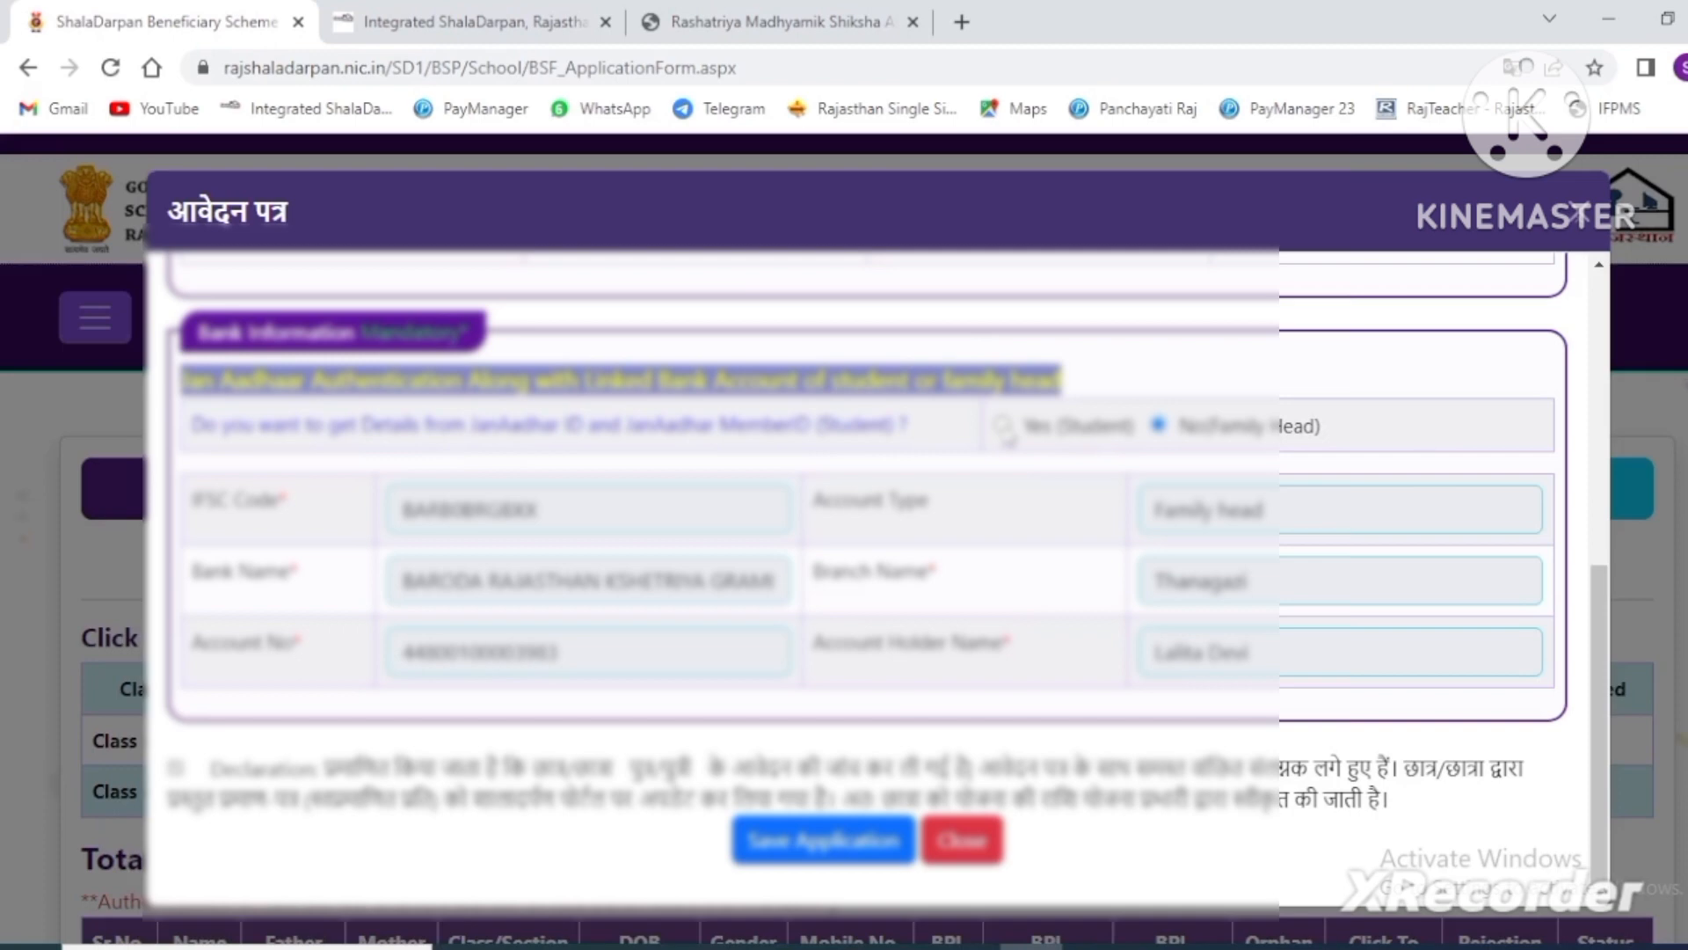
click(1002, 427)
scroll(1040, 532, down, 2)
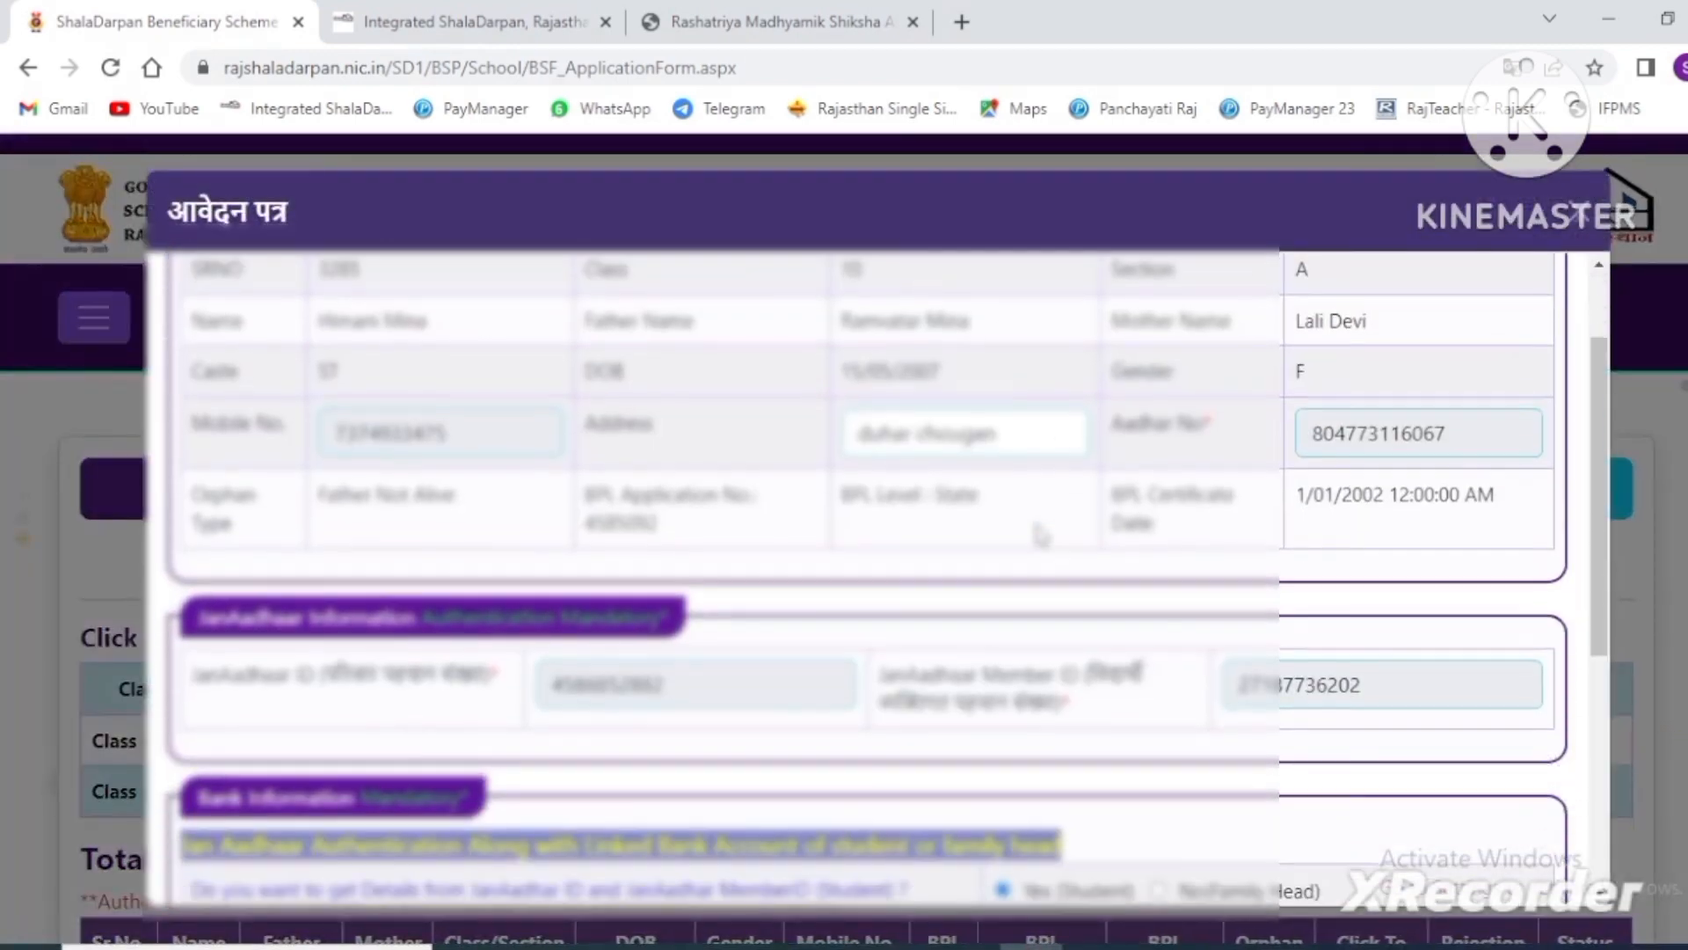
scroll(1040, 531, down, 5)
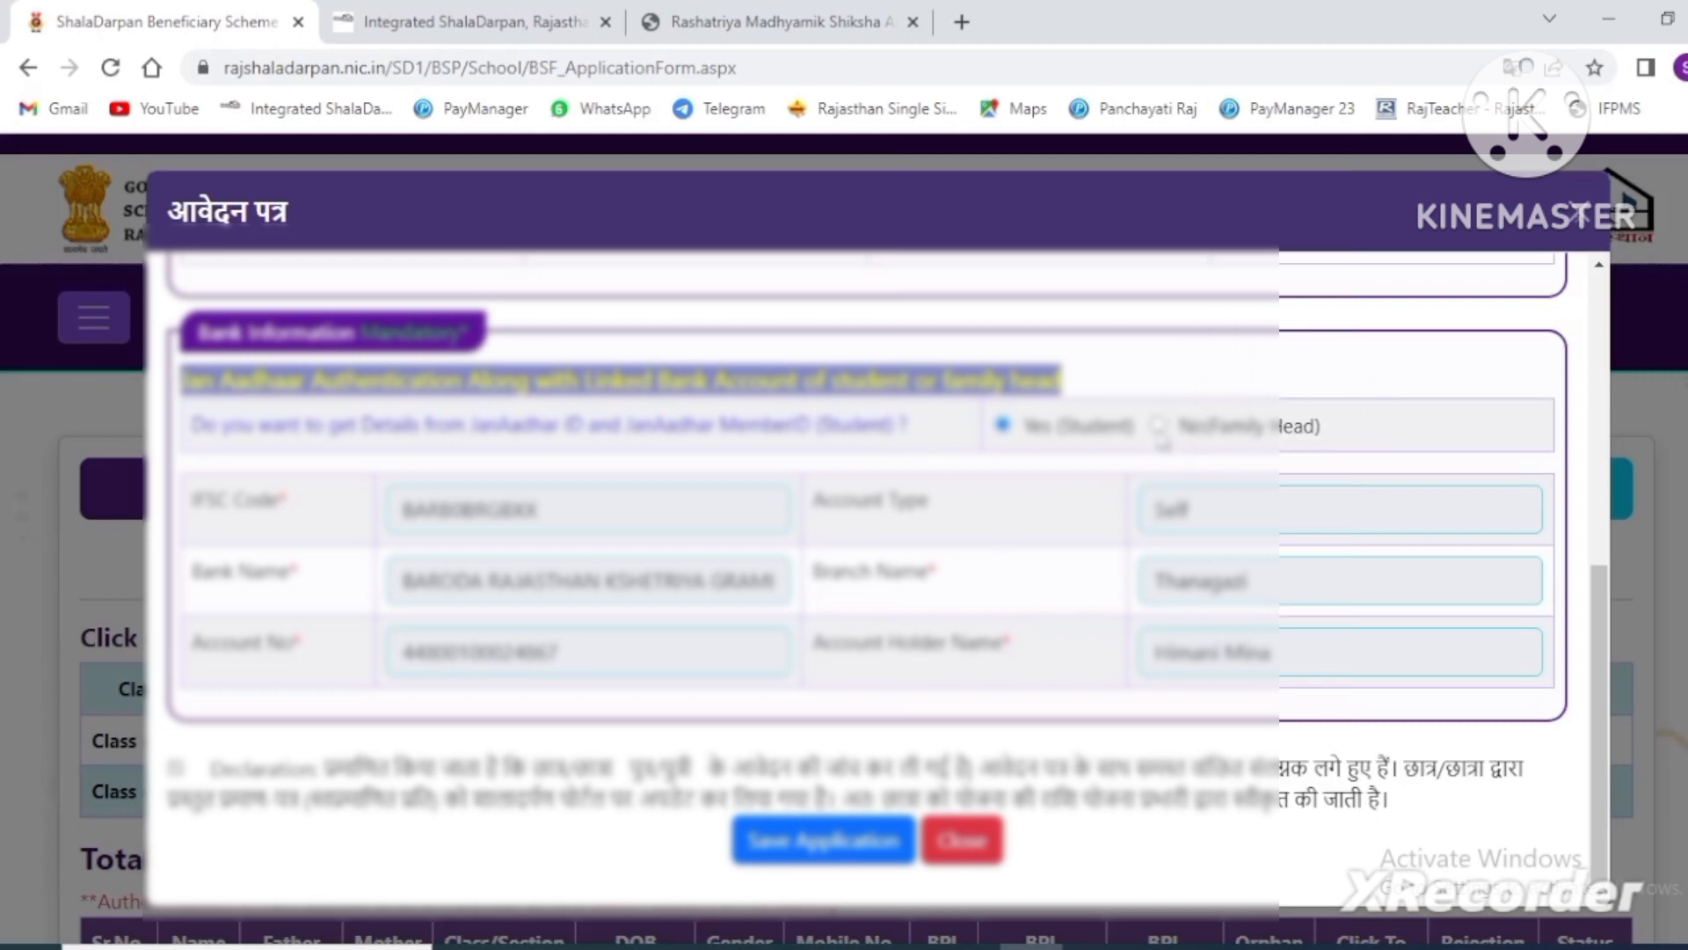
click(1159, 427)
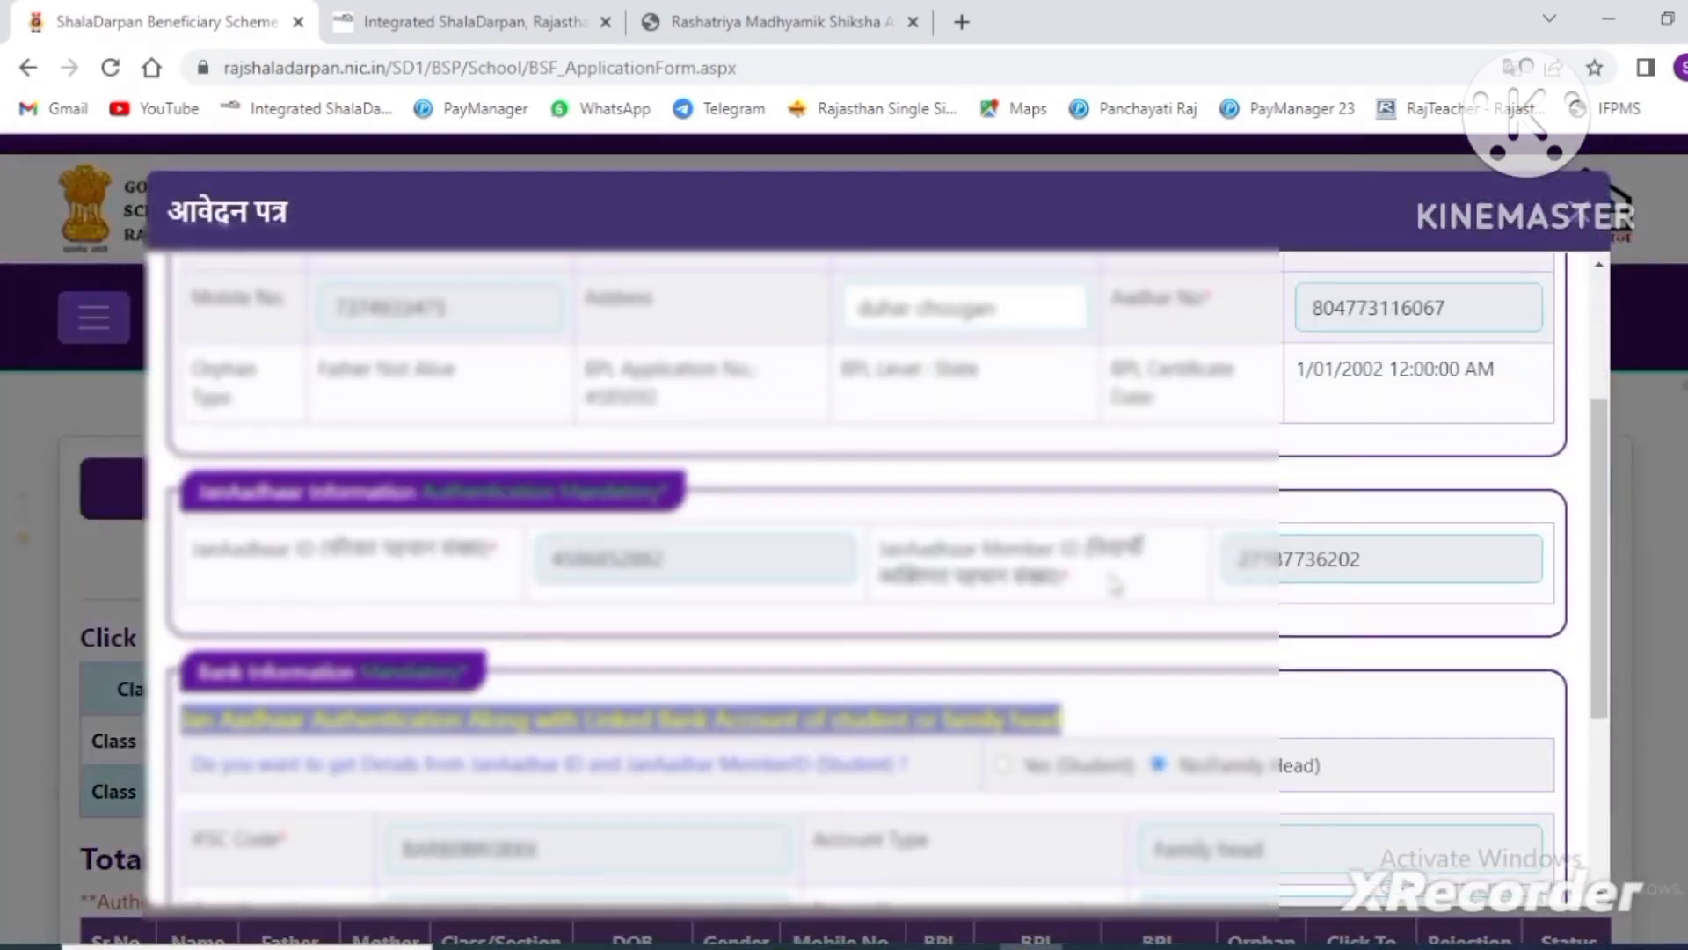
scroll(1115, 585, down, 4)
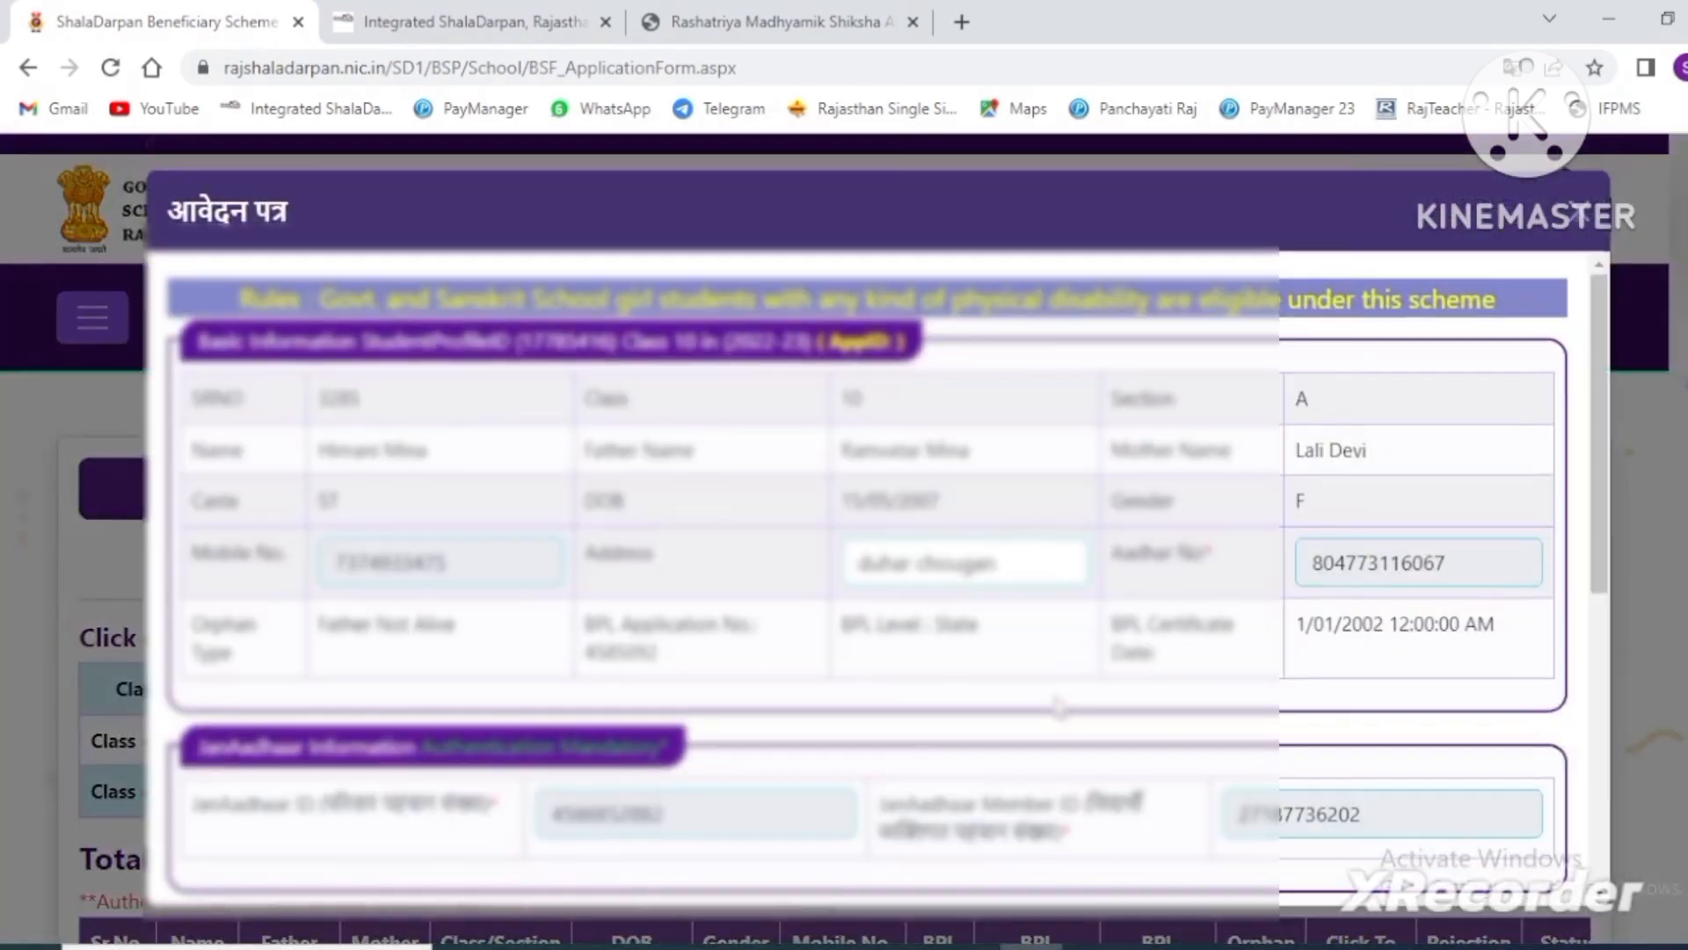
scroll(1059, 708, down, 6)
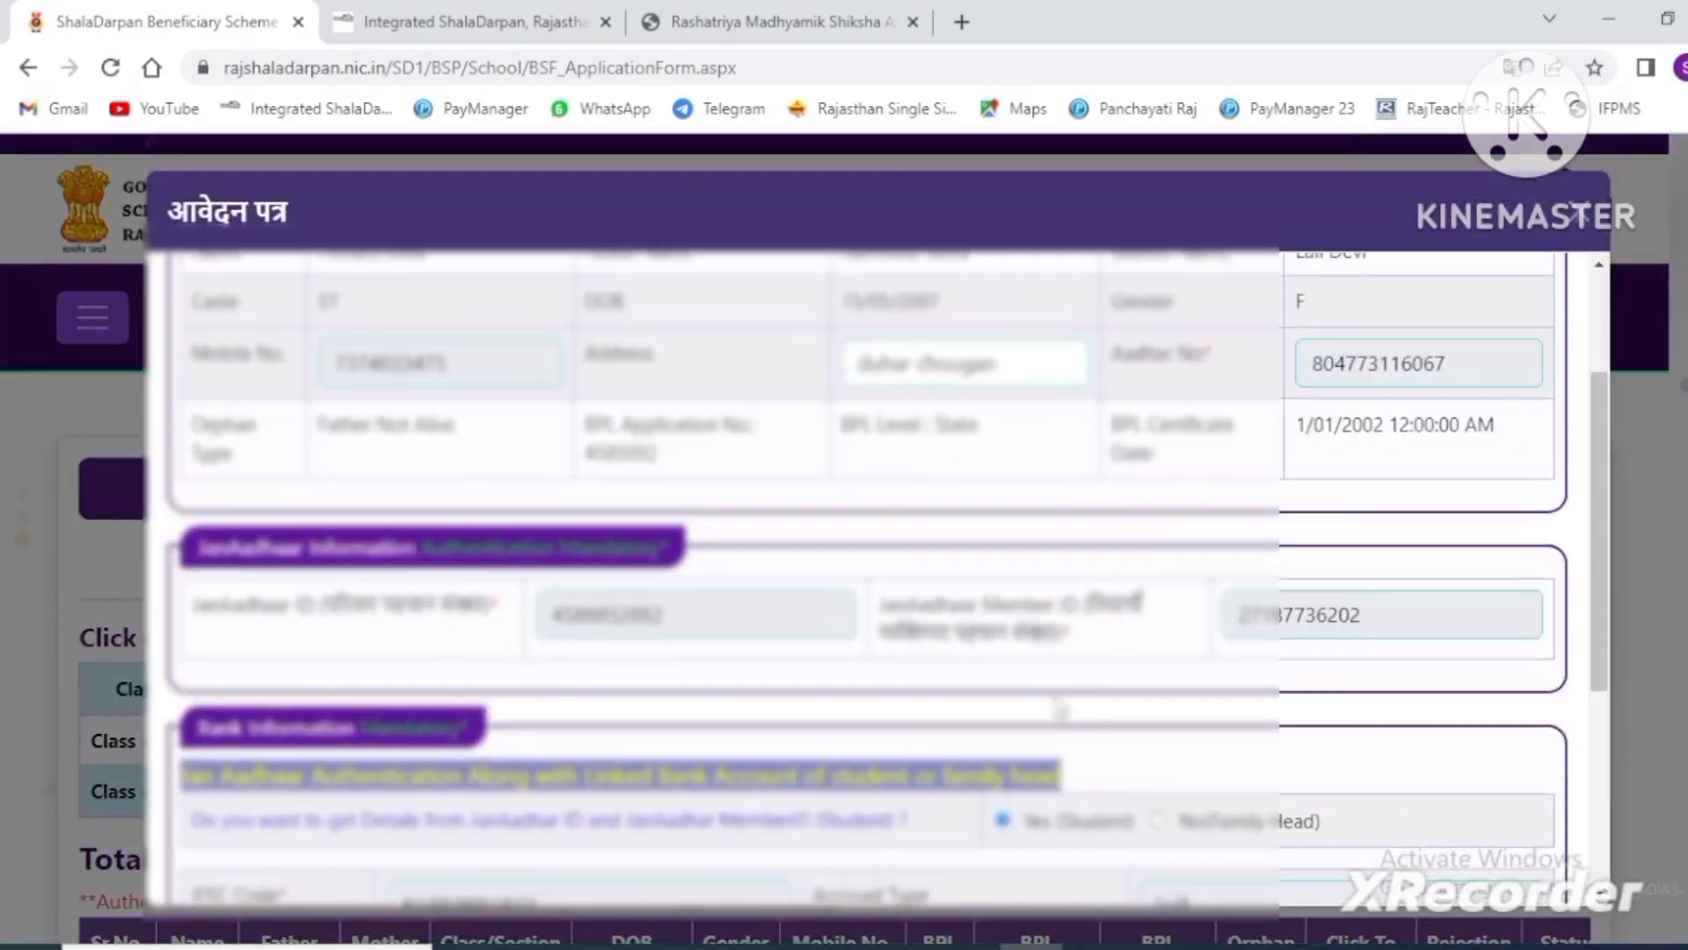
scroll(1060, 708, down, 1)
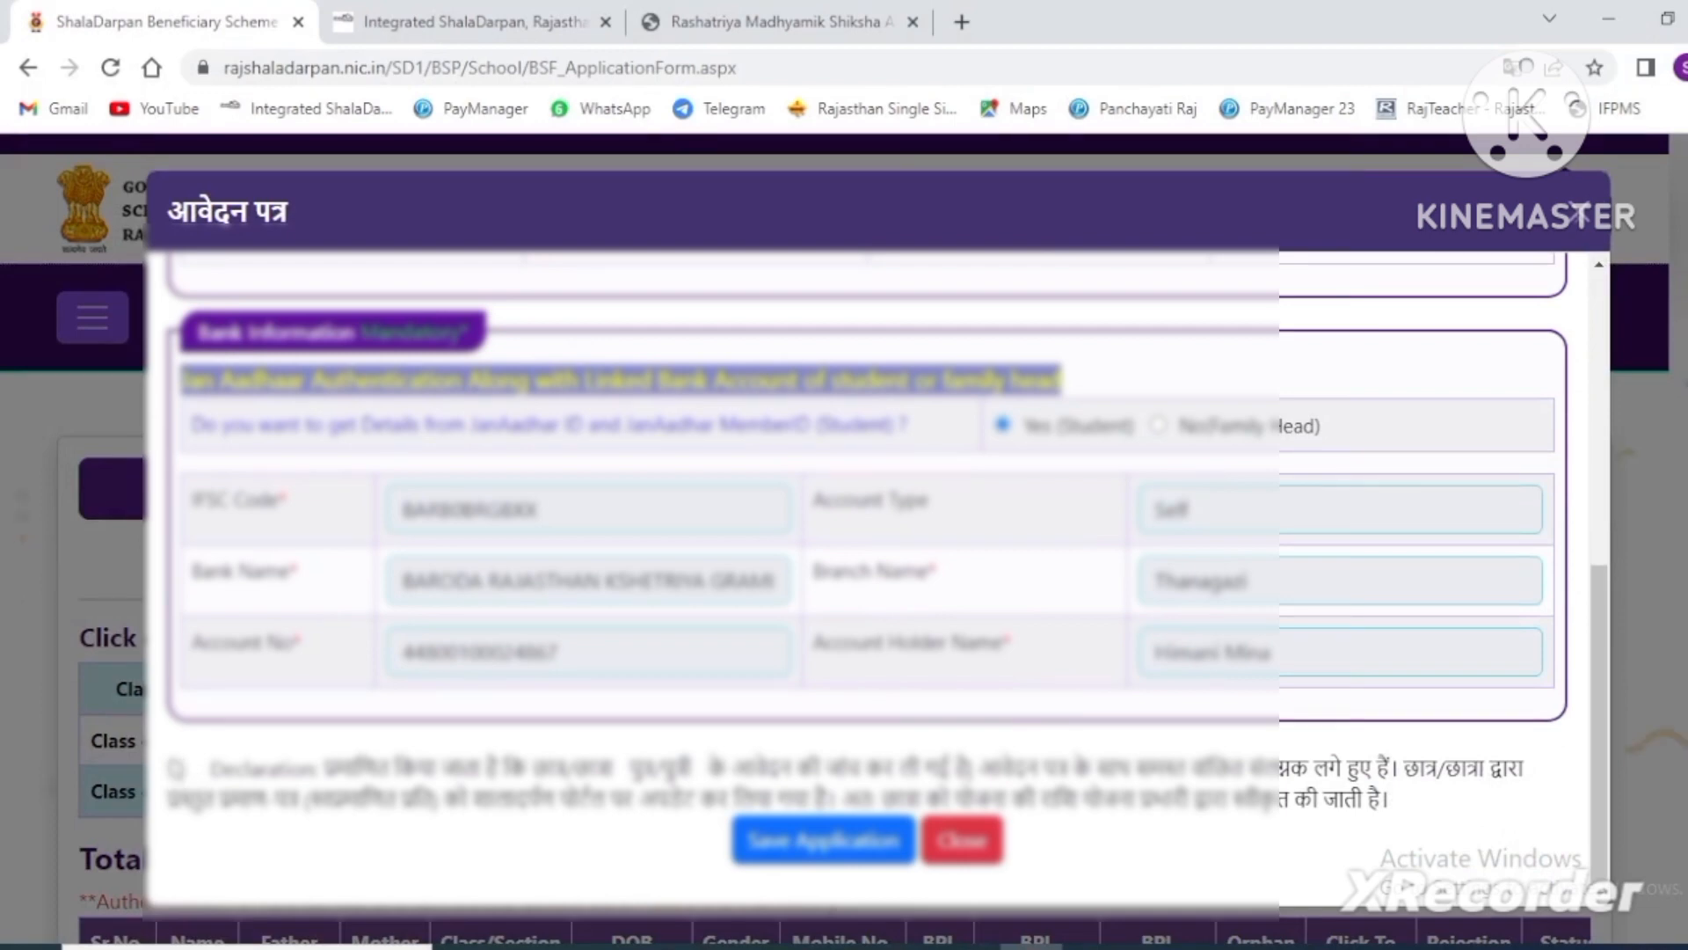
scroll(1272, 593, up, 6)
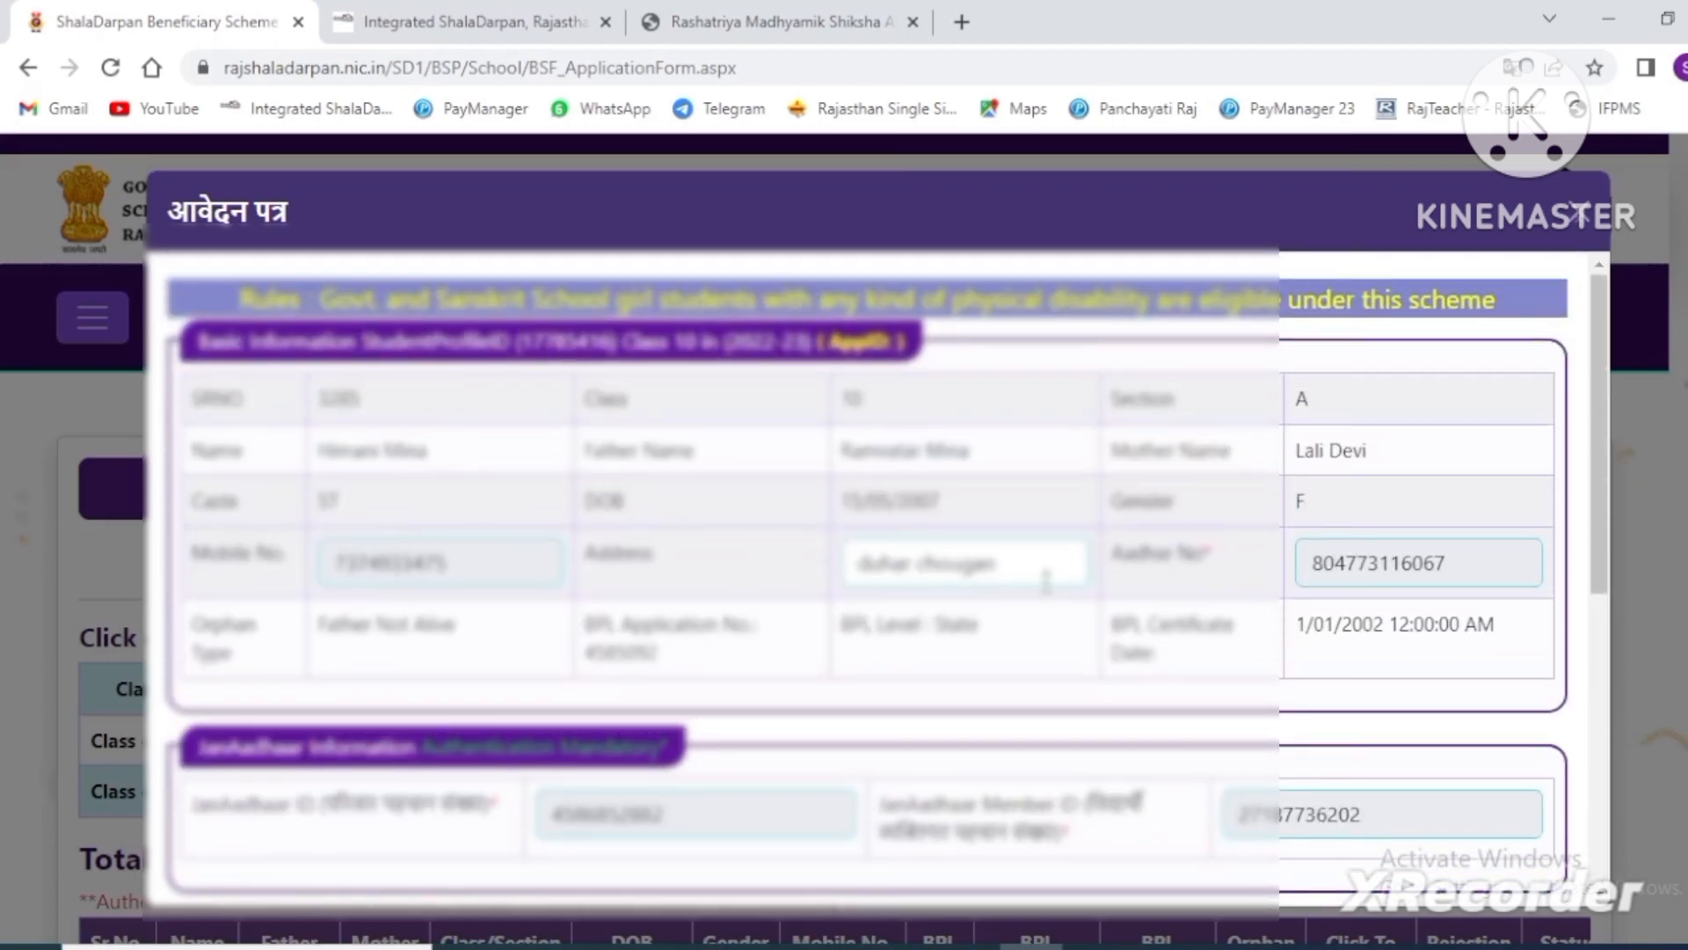
drag(1047, 580, 854, 572)
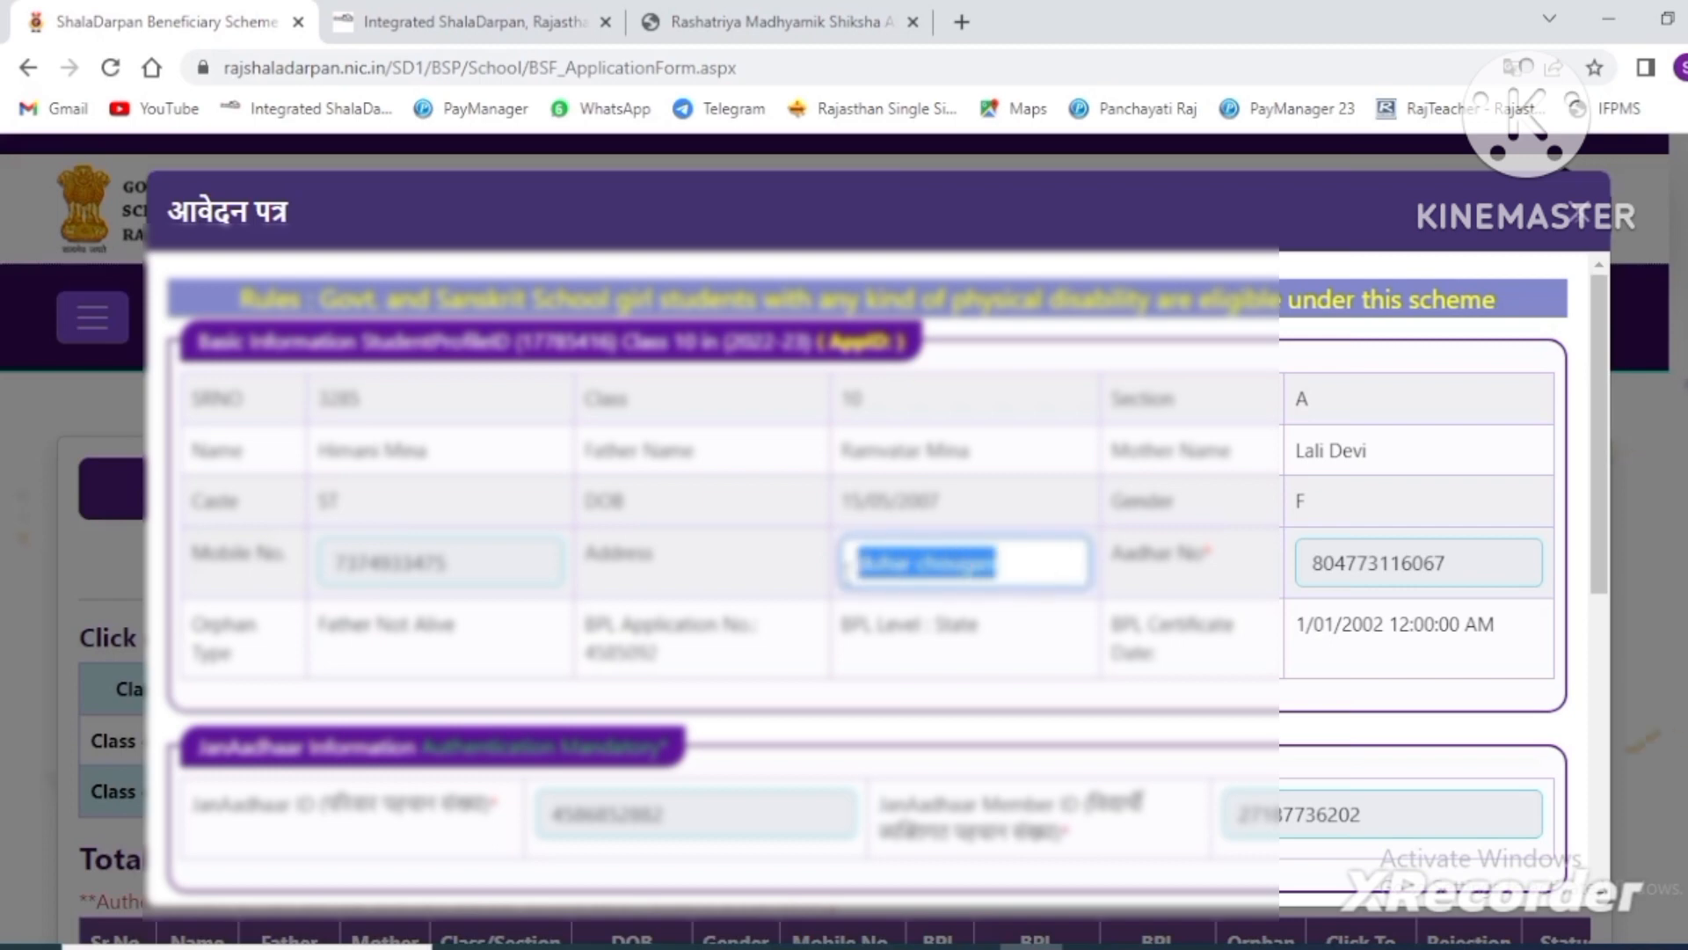
click(692, 517)
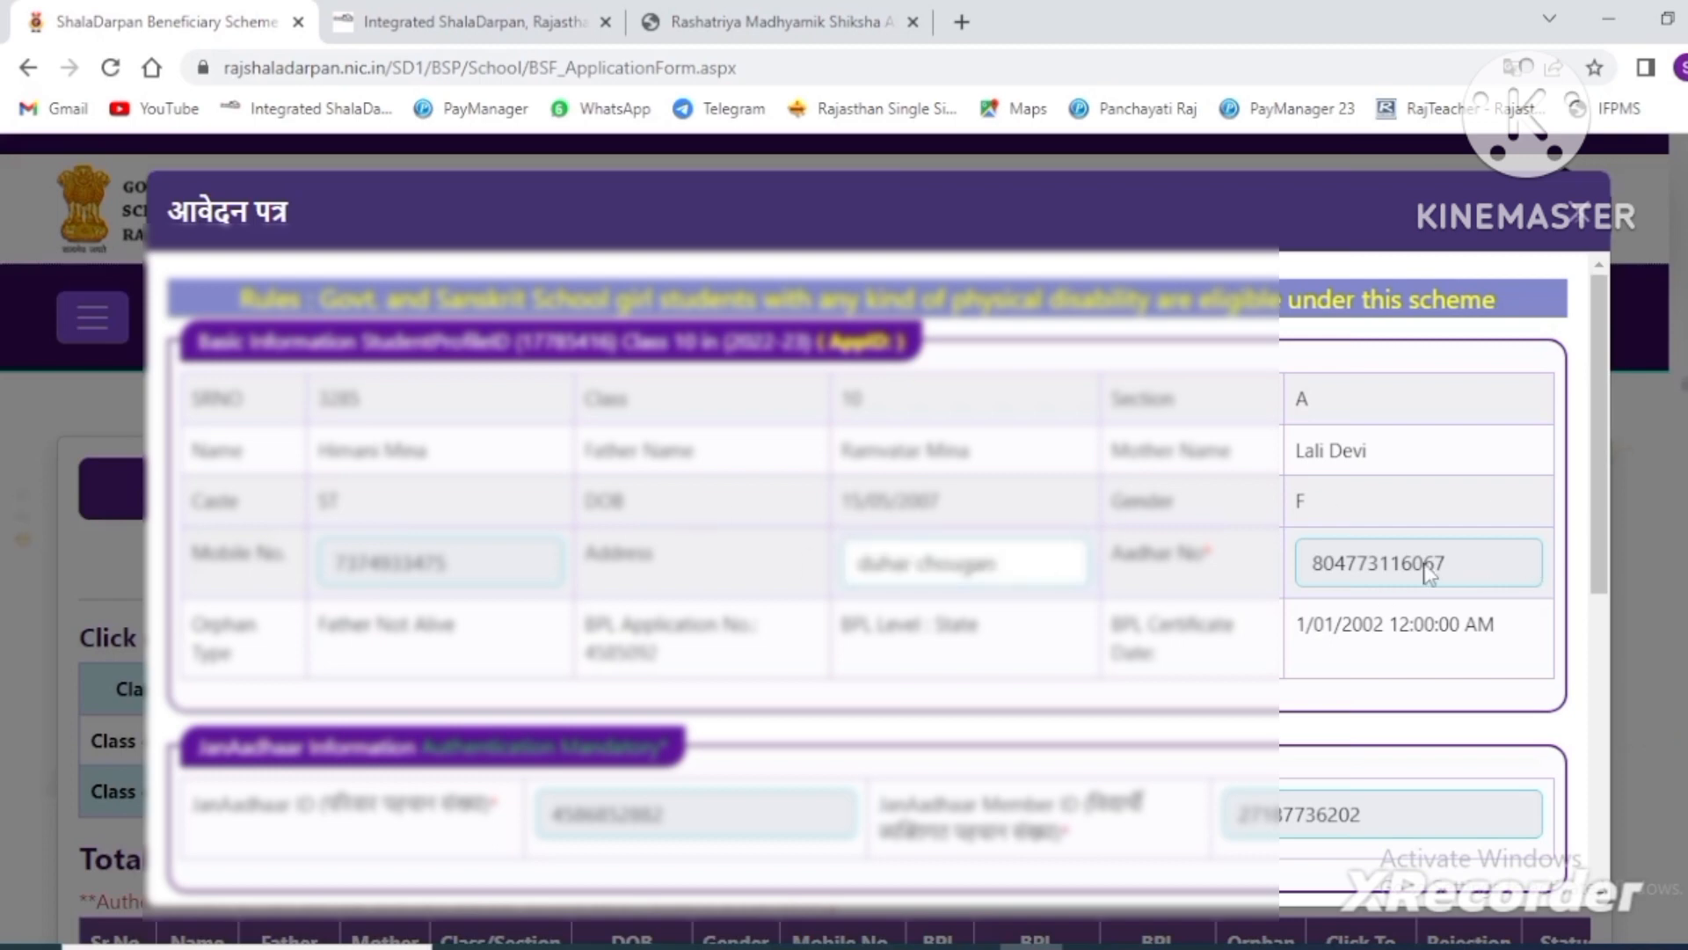
drag(1472, 563, 1304, 565)
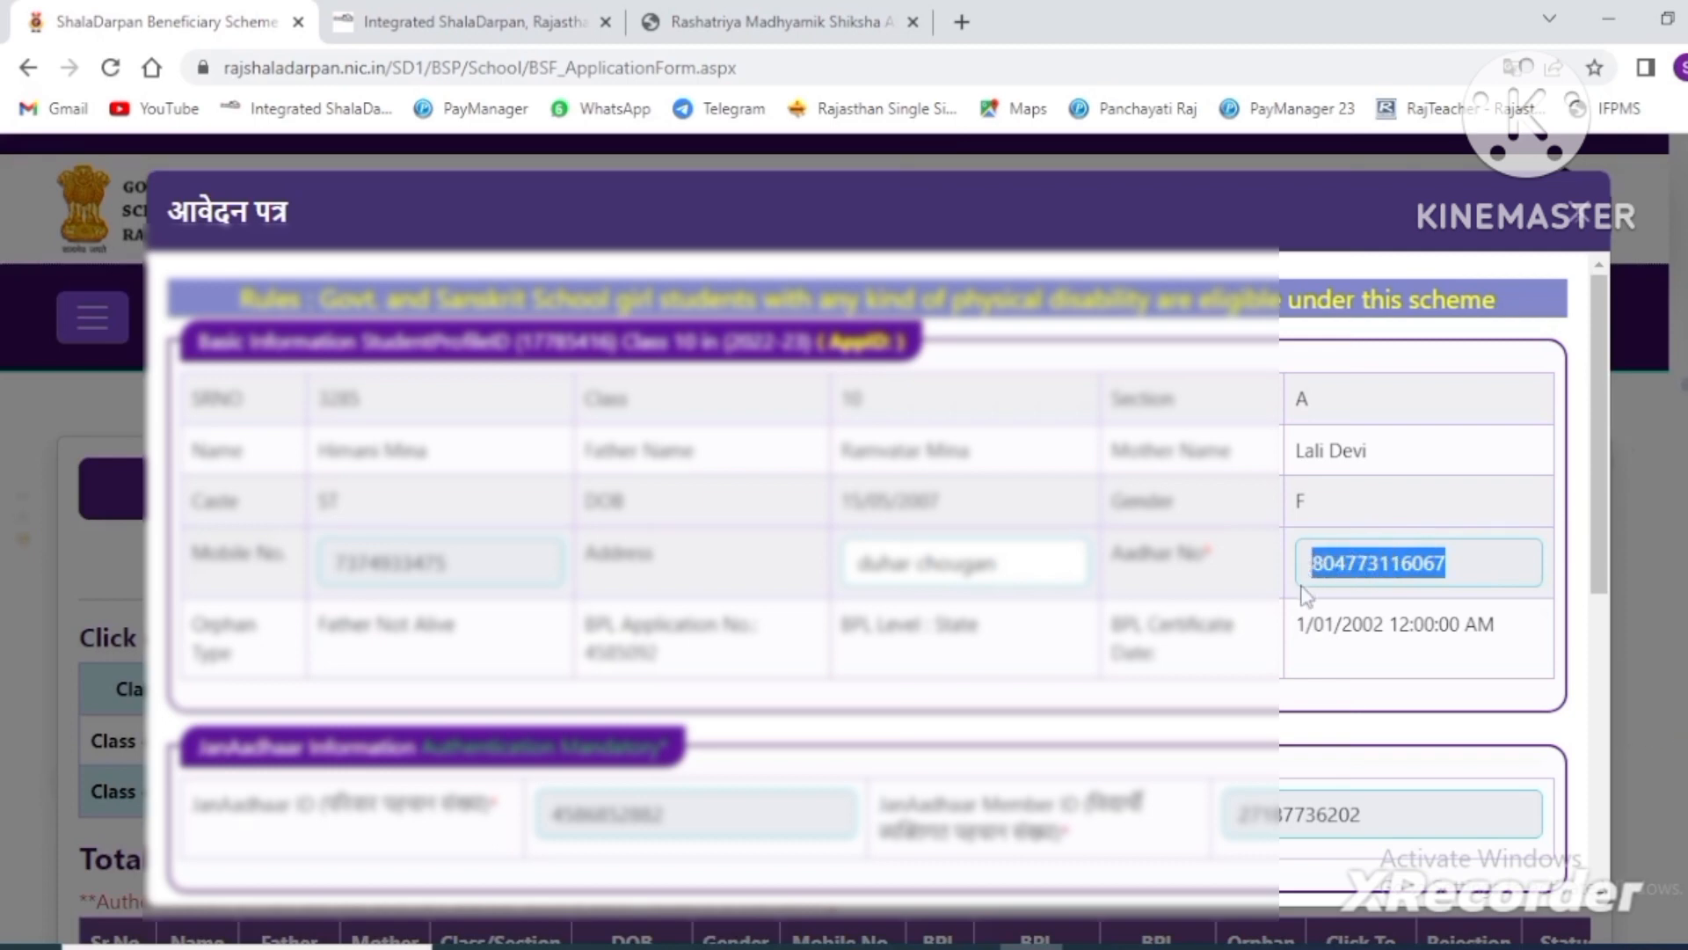
click(1302, 589)
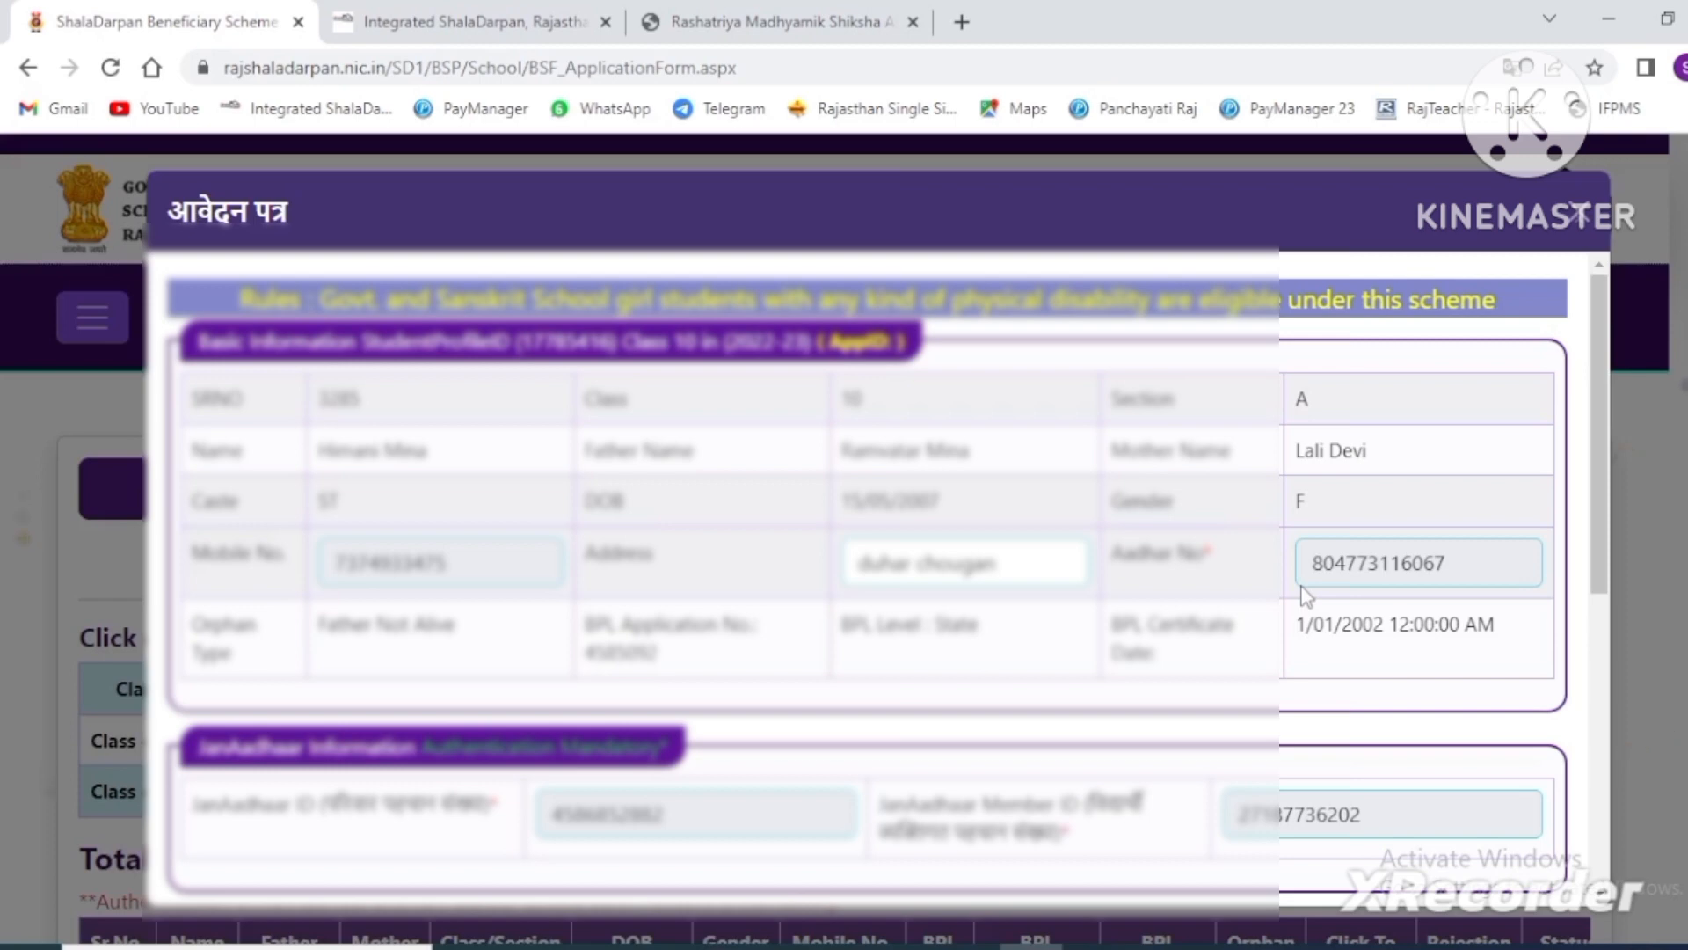
drag(1310, 543, 1438, 567)
click(1036, 565)
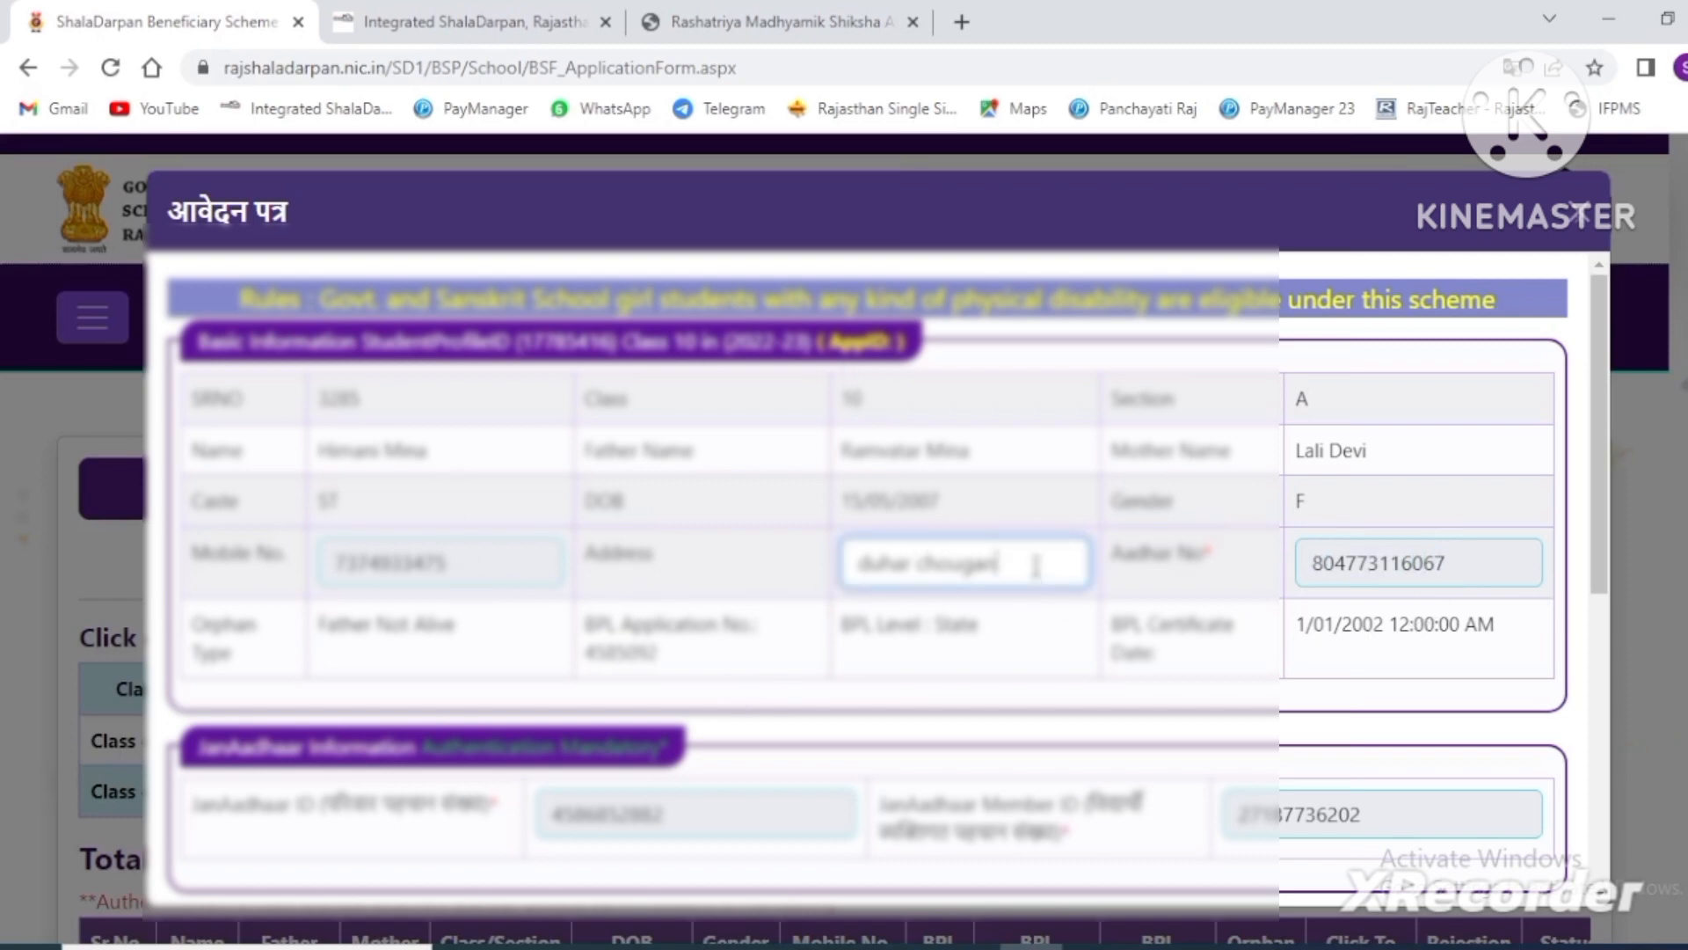
scroll(1035, 565, down, 7)
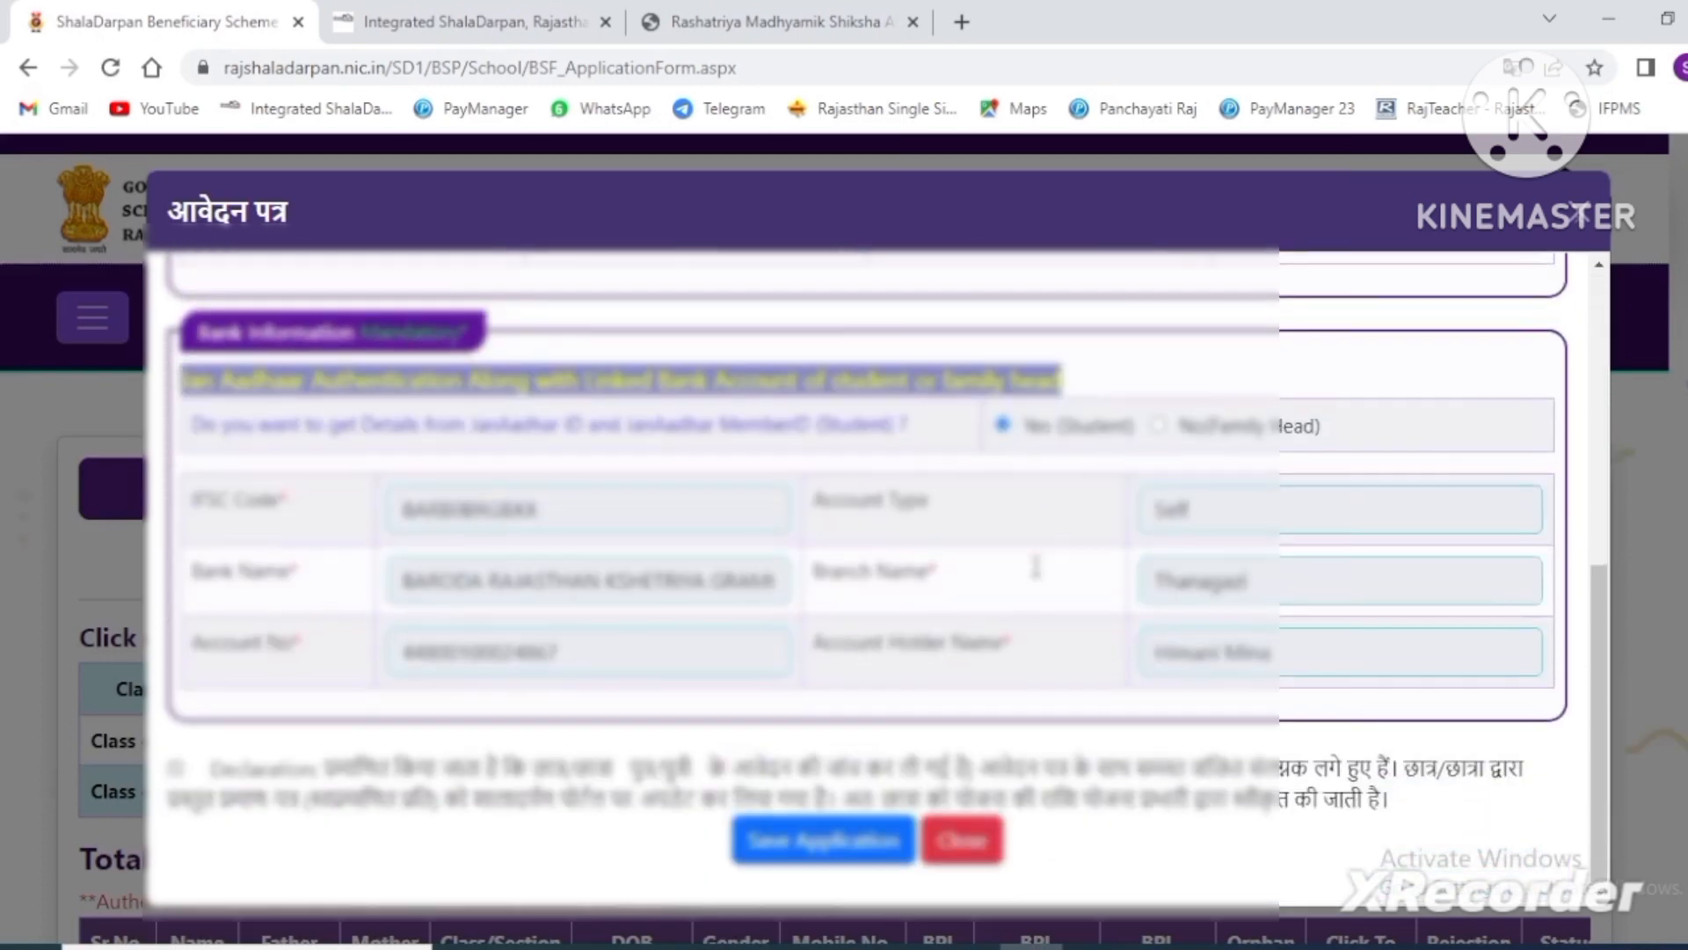
- Save the Class 10 application, acknowledge the success message, then update it
click(822, 841)
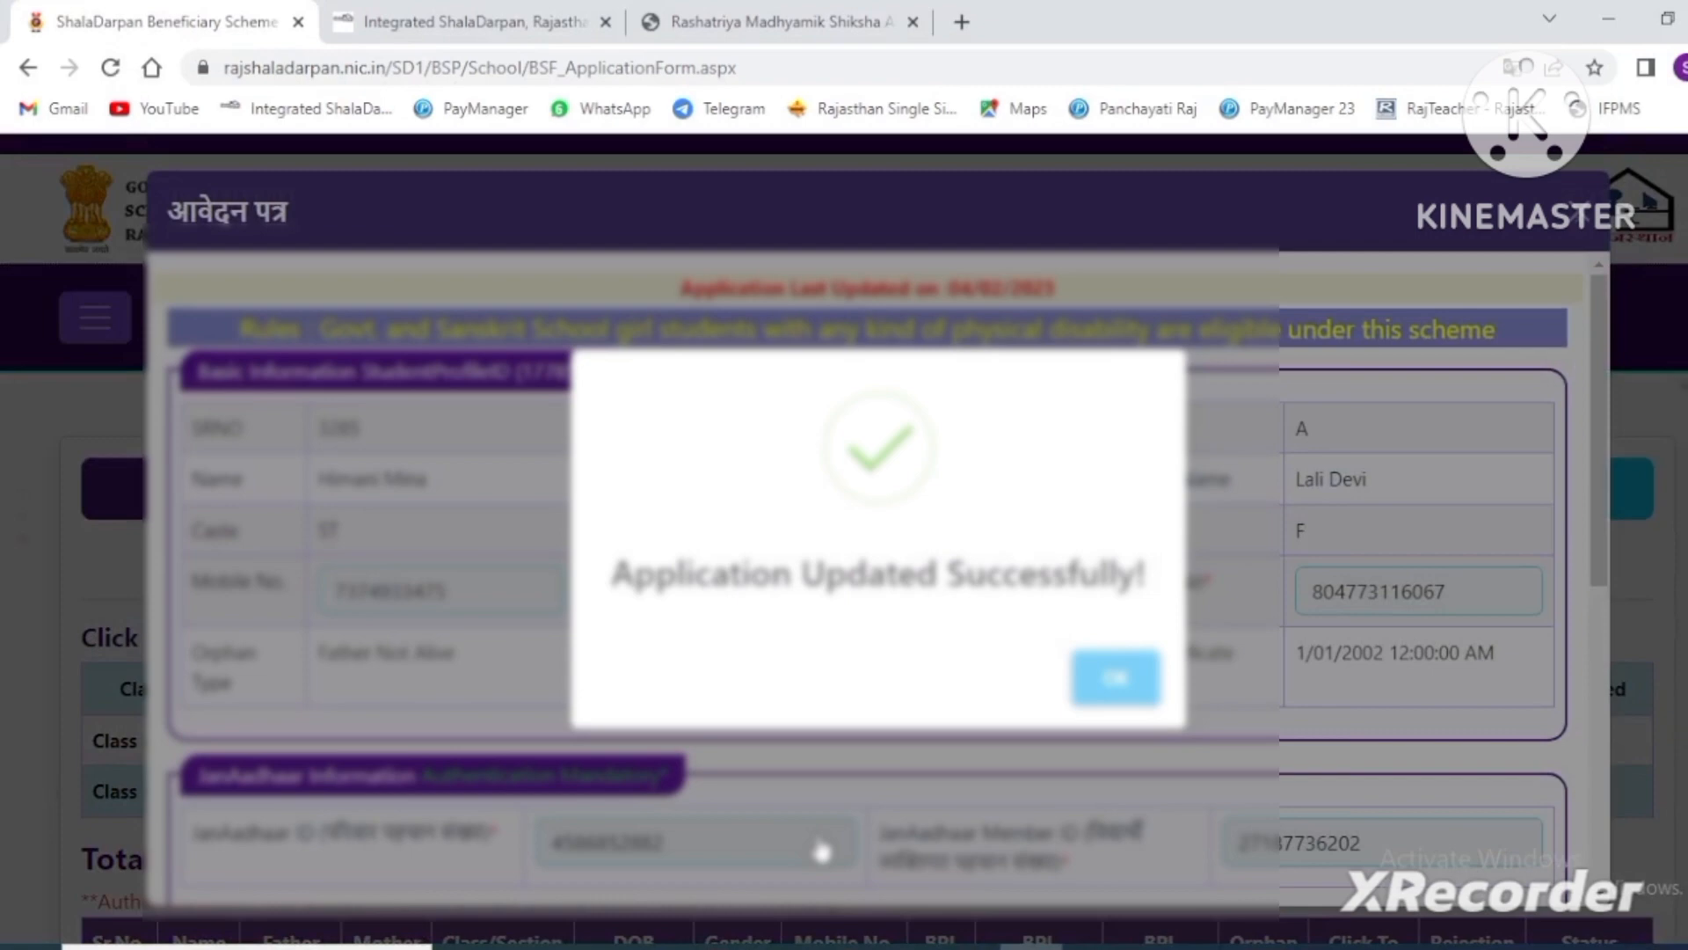
click(1118, 701)
scroll(1130, 700, down, 5)
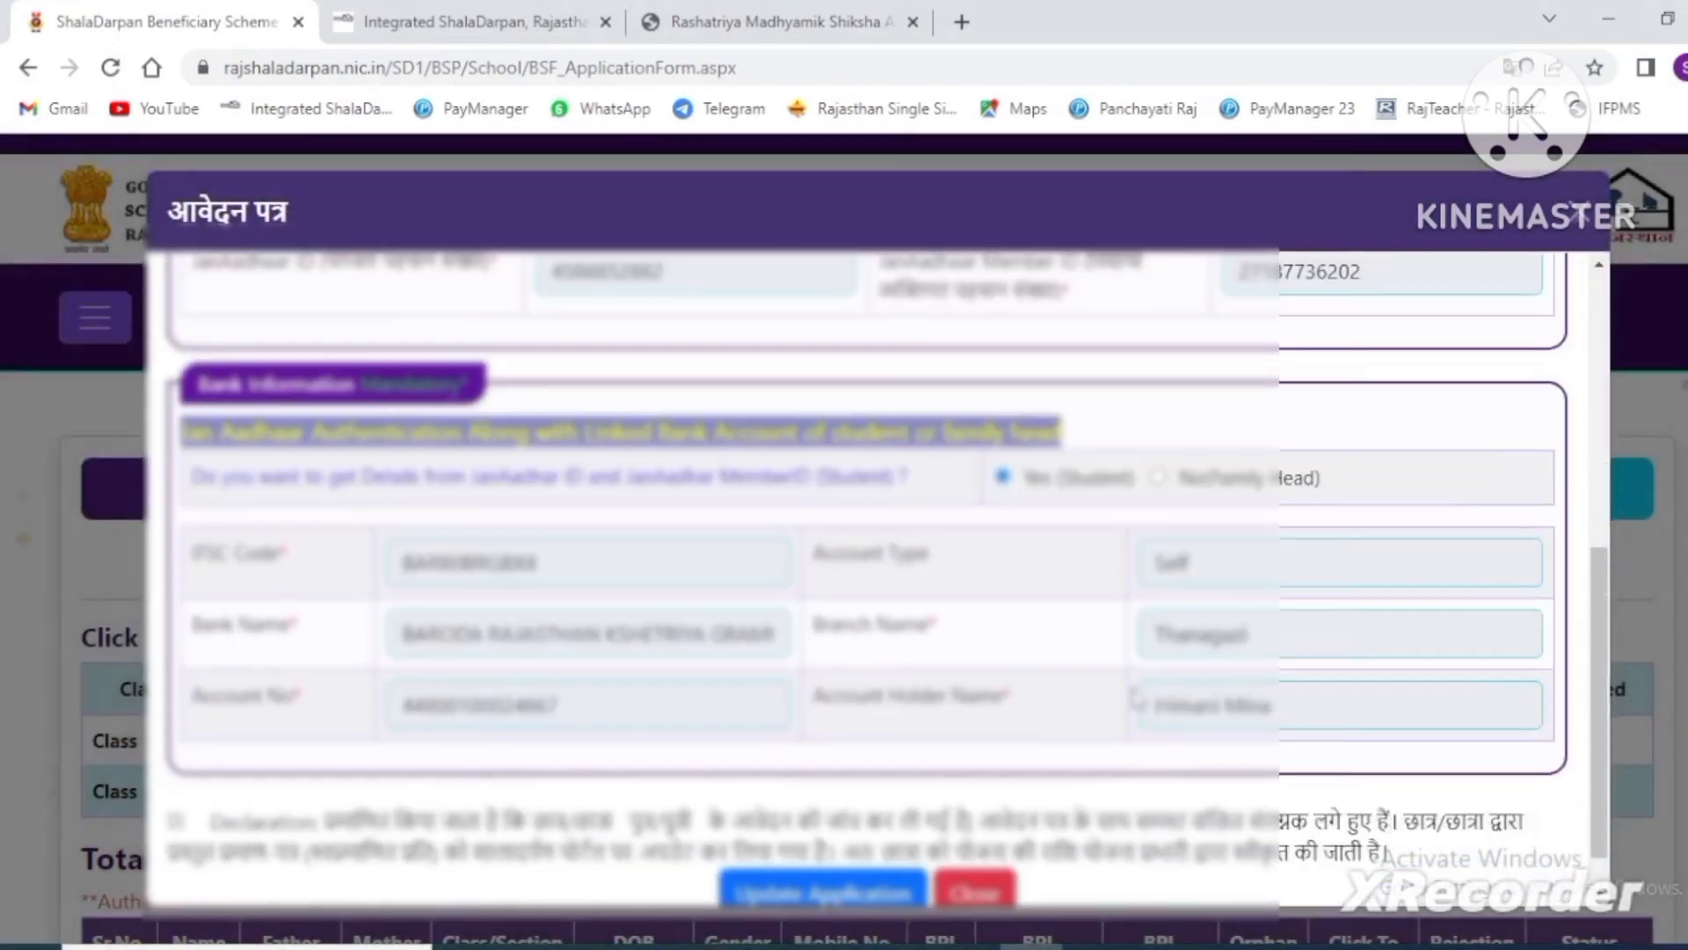
scroll(1136, 700, down, 1)
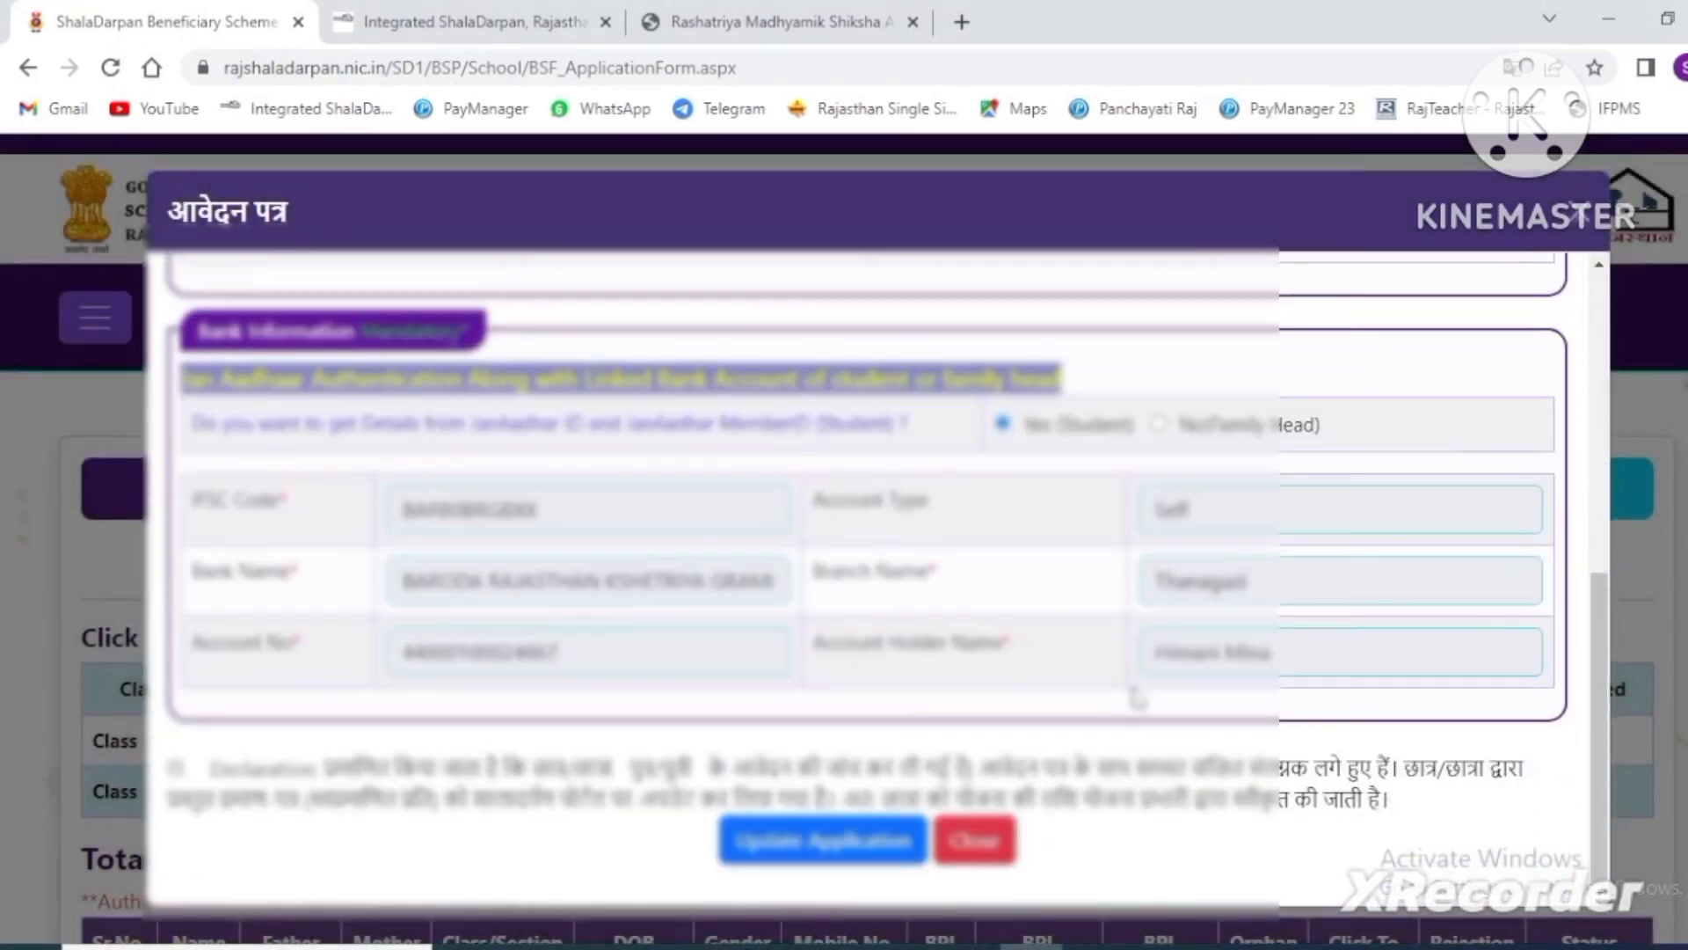
click(831, 851)
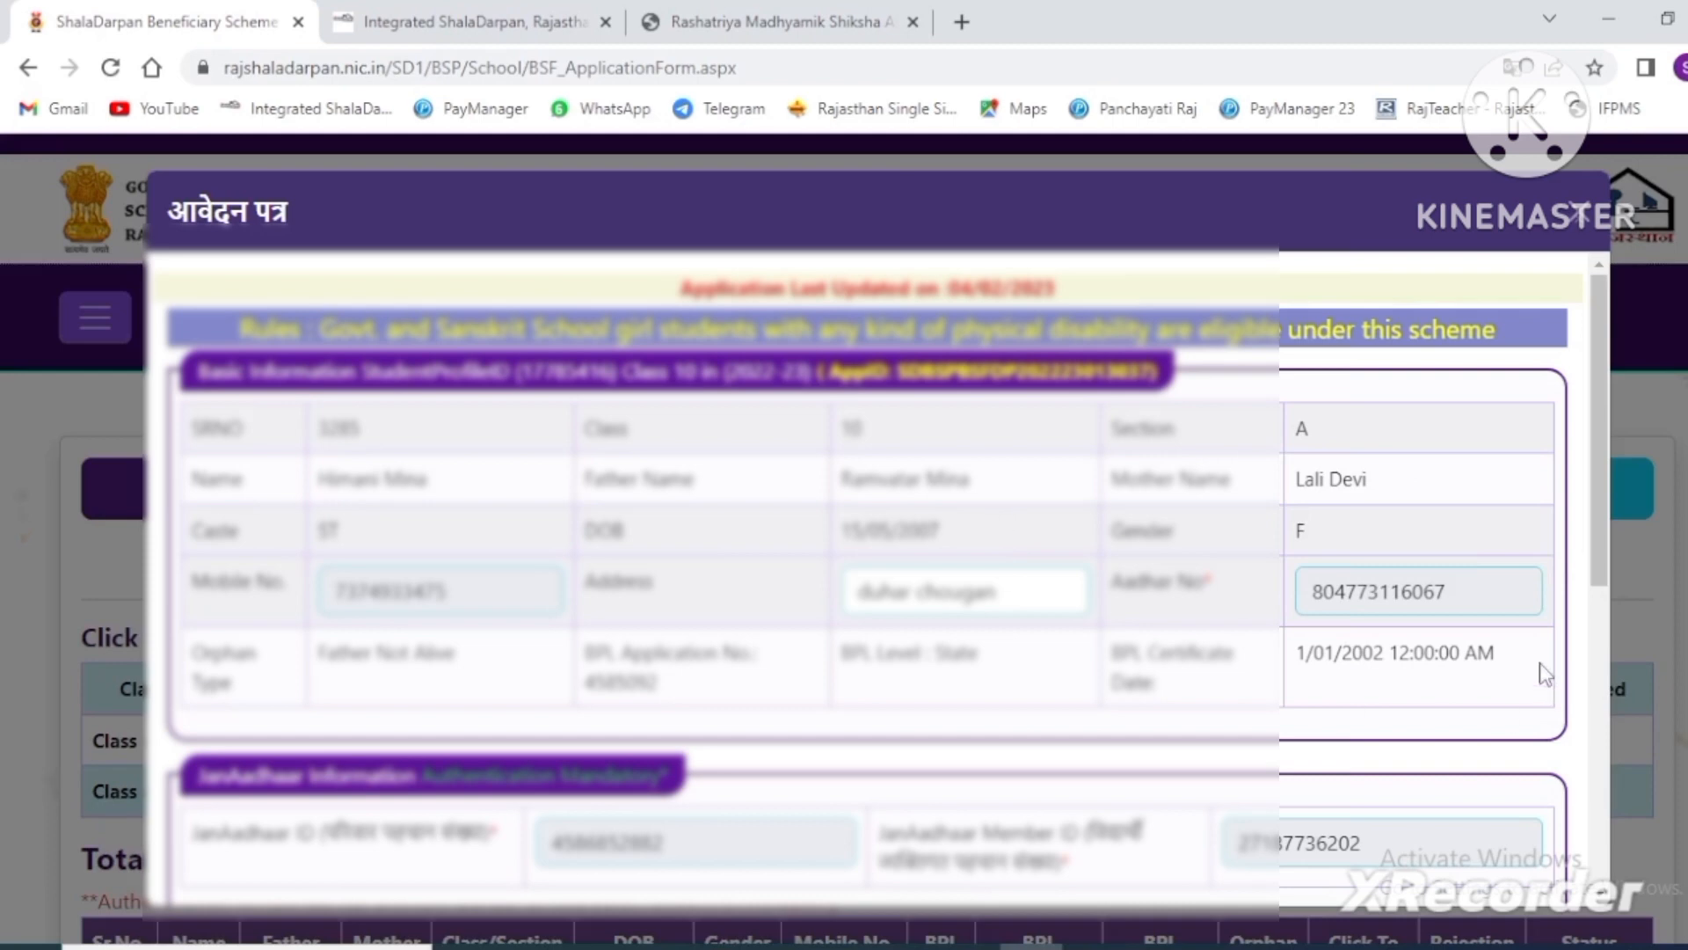
- Review the saved form's application ID and Self-type bank details, then close it
scroll(1037, 488, down, 3)
scroll(1048, 555, up, 3)
scroll(352, 444, down, 7)
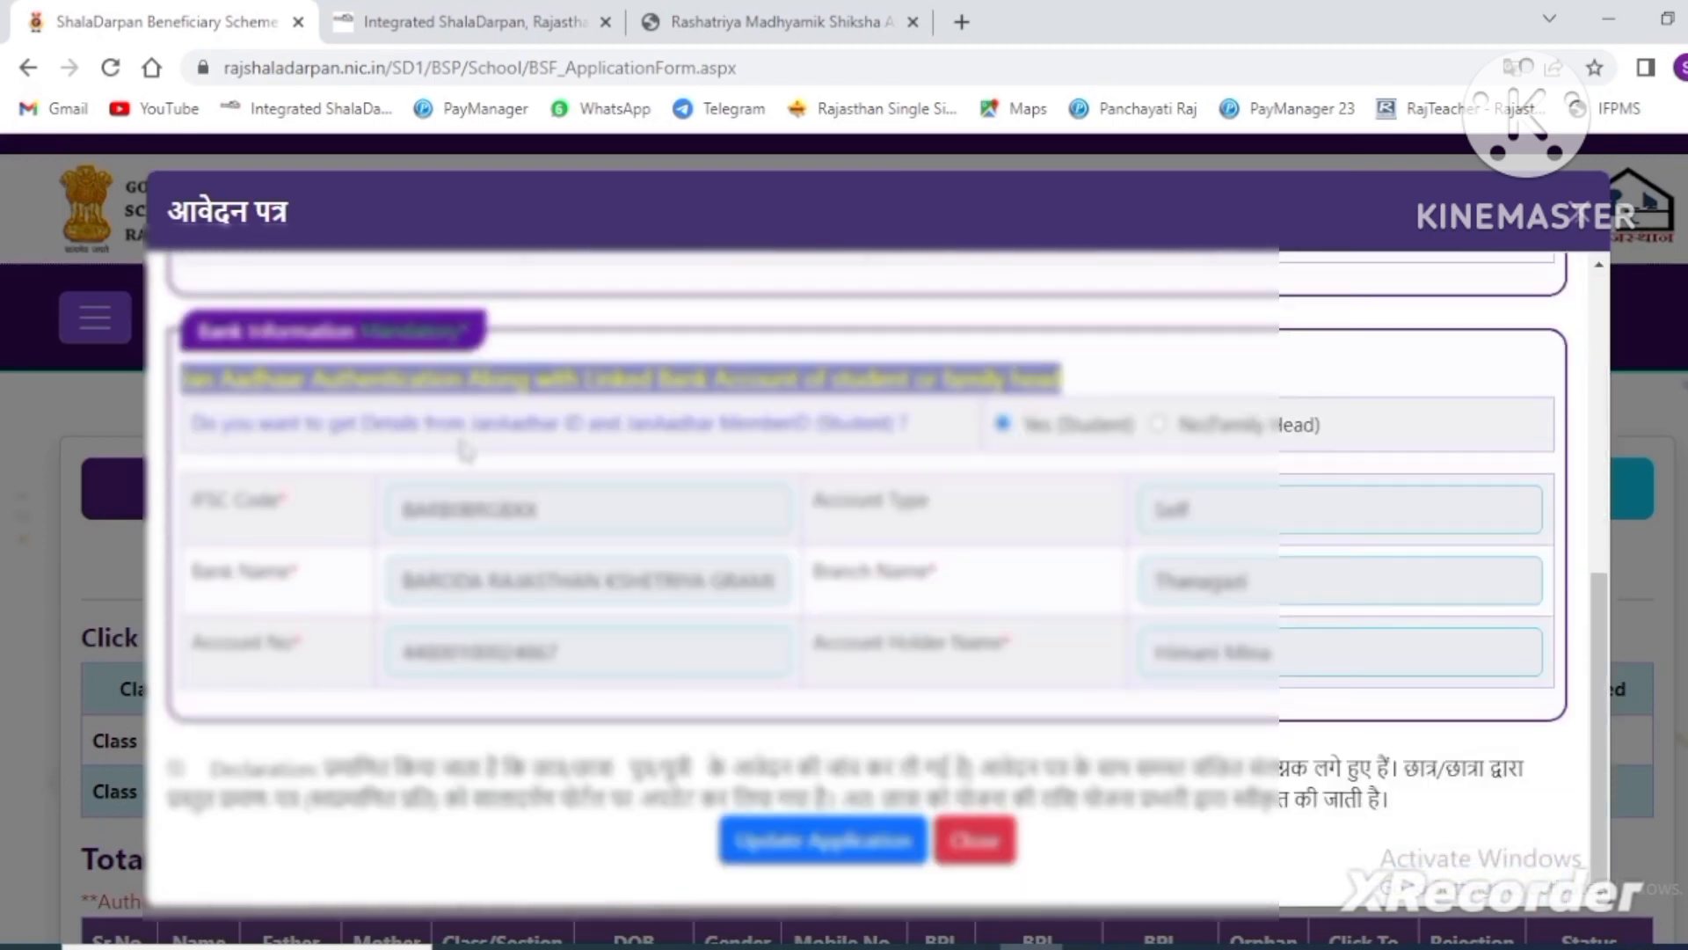
scroll(466, 450, up, 7)
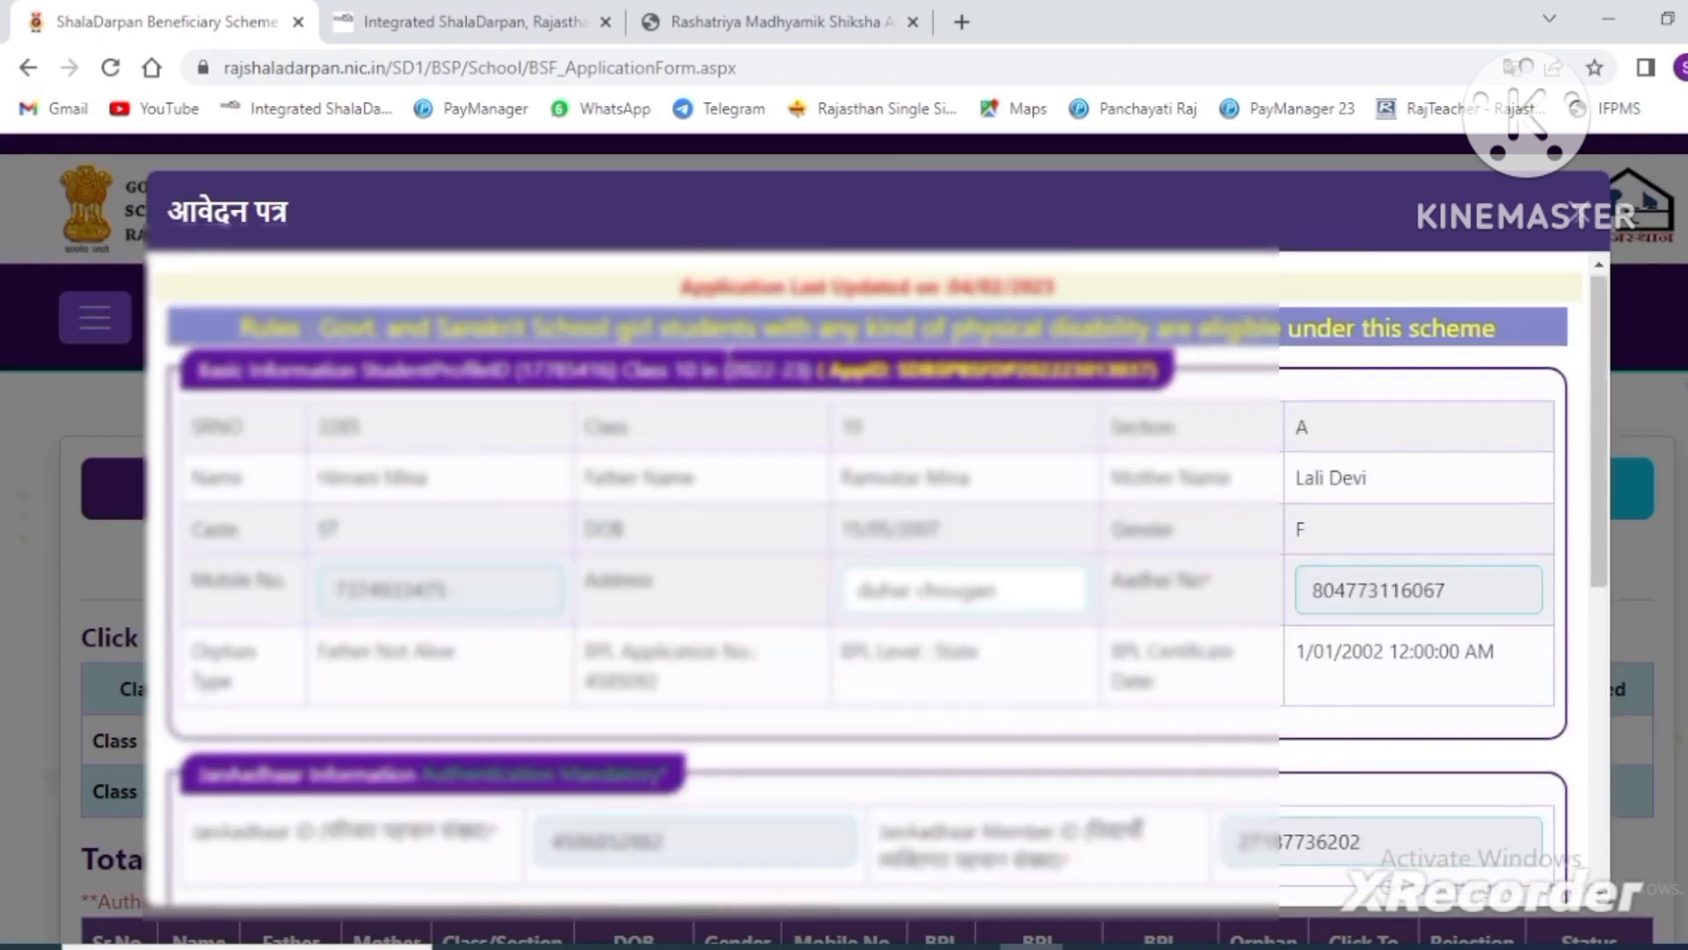
scroll(866, 580, down, 7)
scroll(866, 581, up, 7)
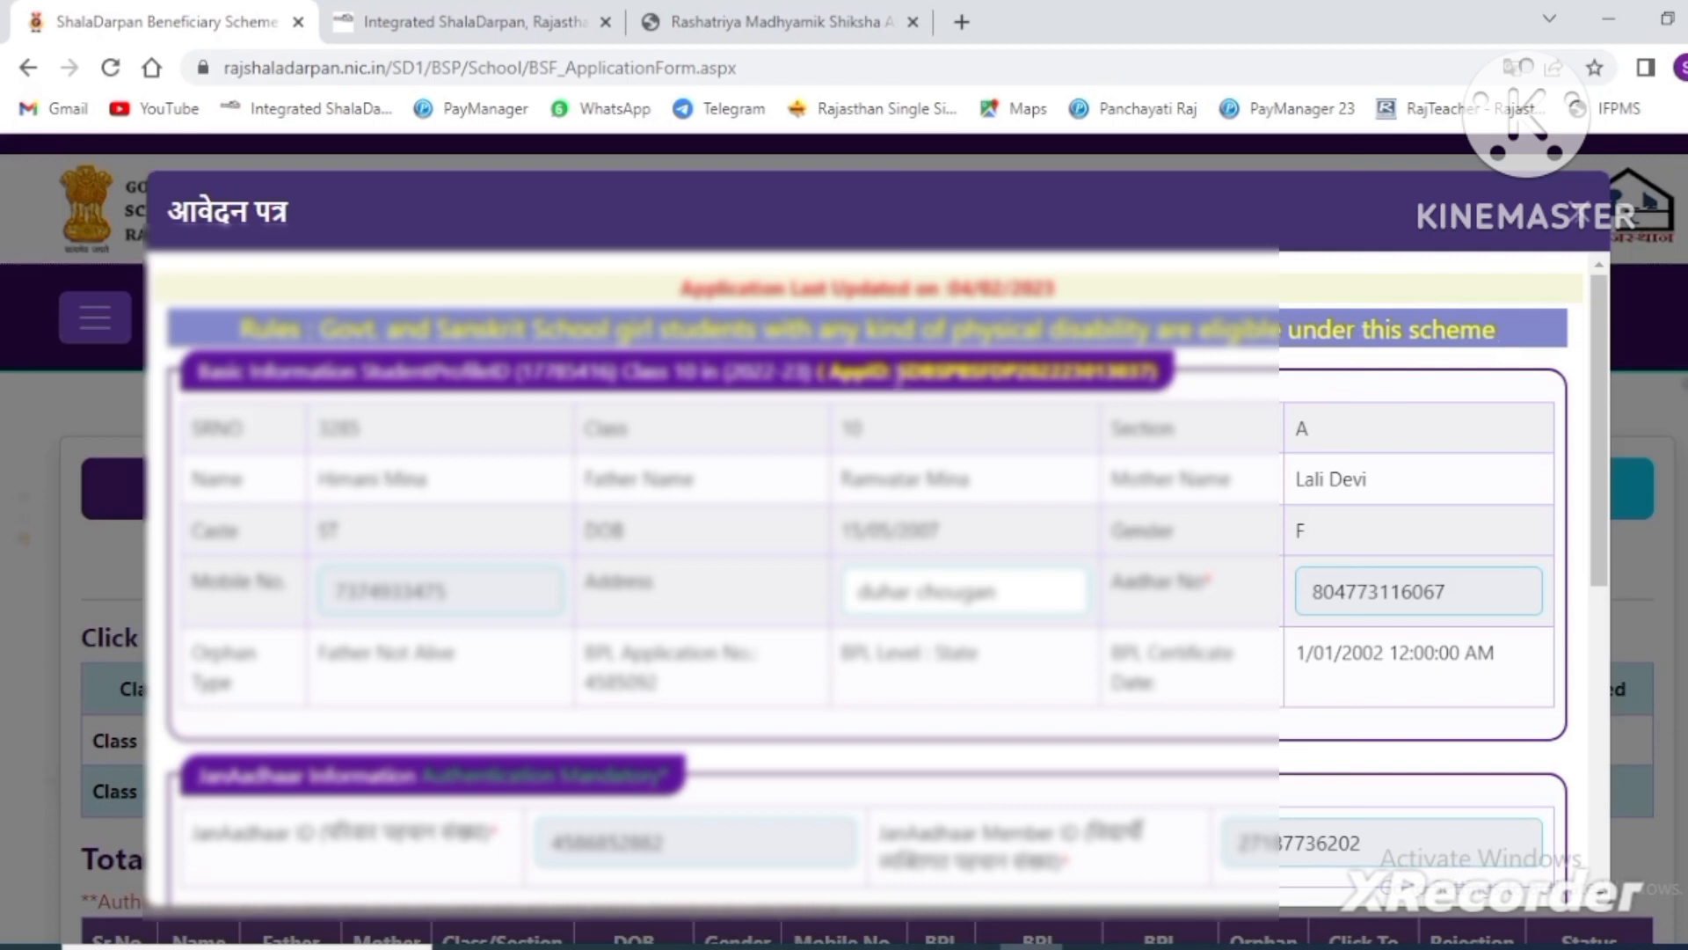
scroll(877, 888, down, 7)
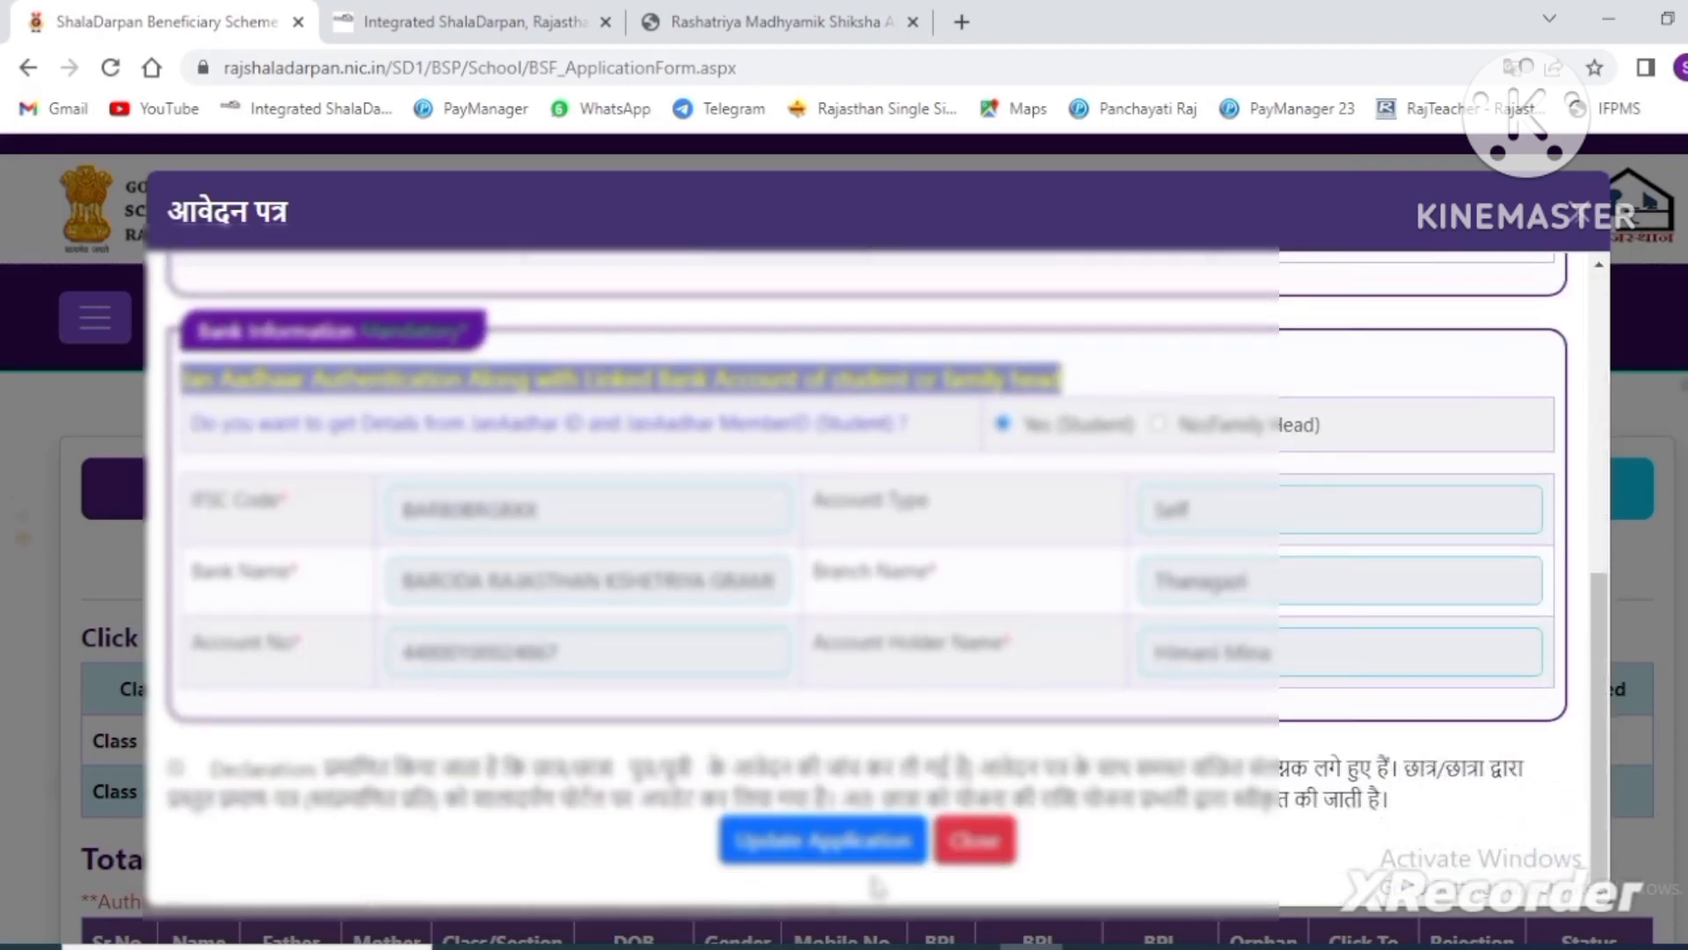
click(1008, 864)
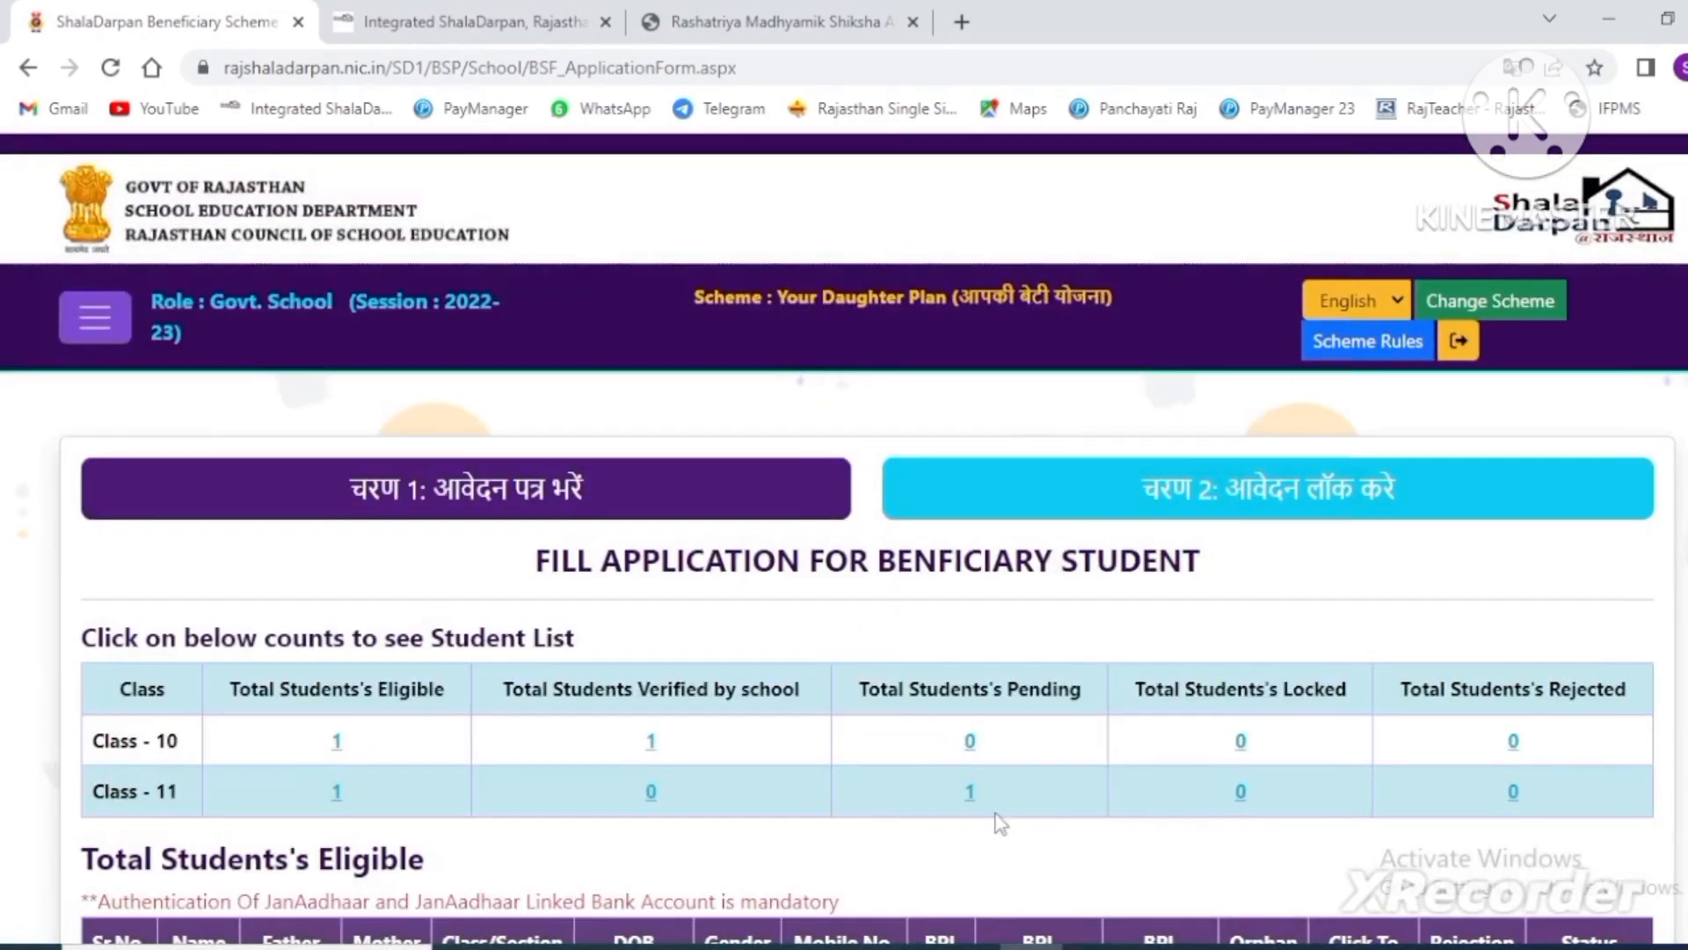
scroll(998, 822, down, 5)
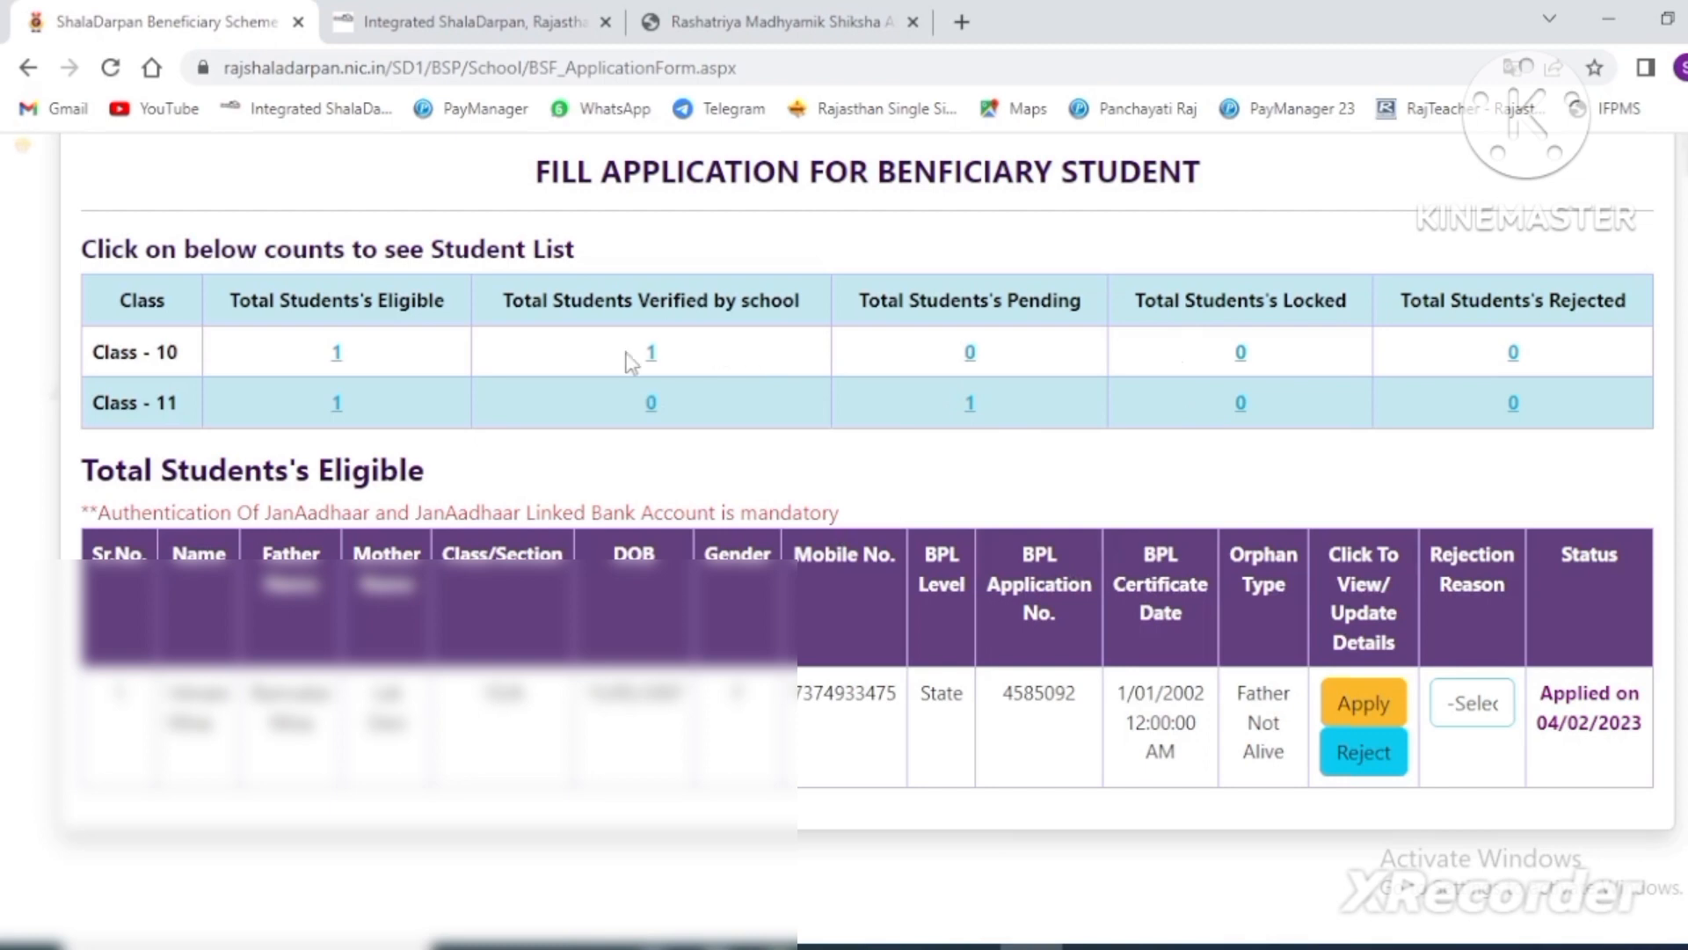
click(336, 406)
scroll(703, 712, down, 1)
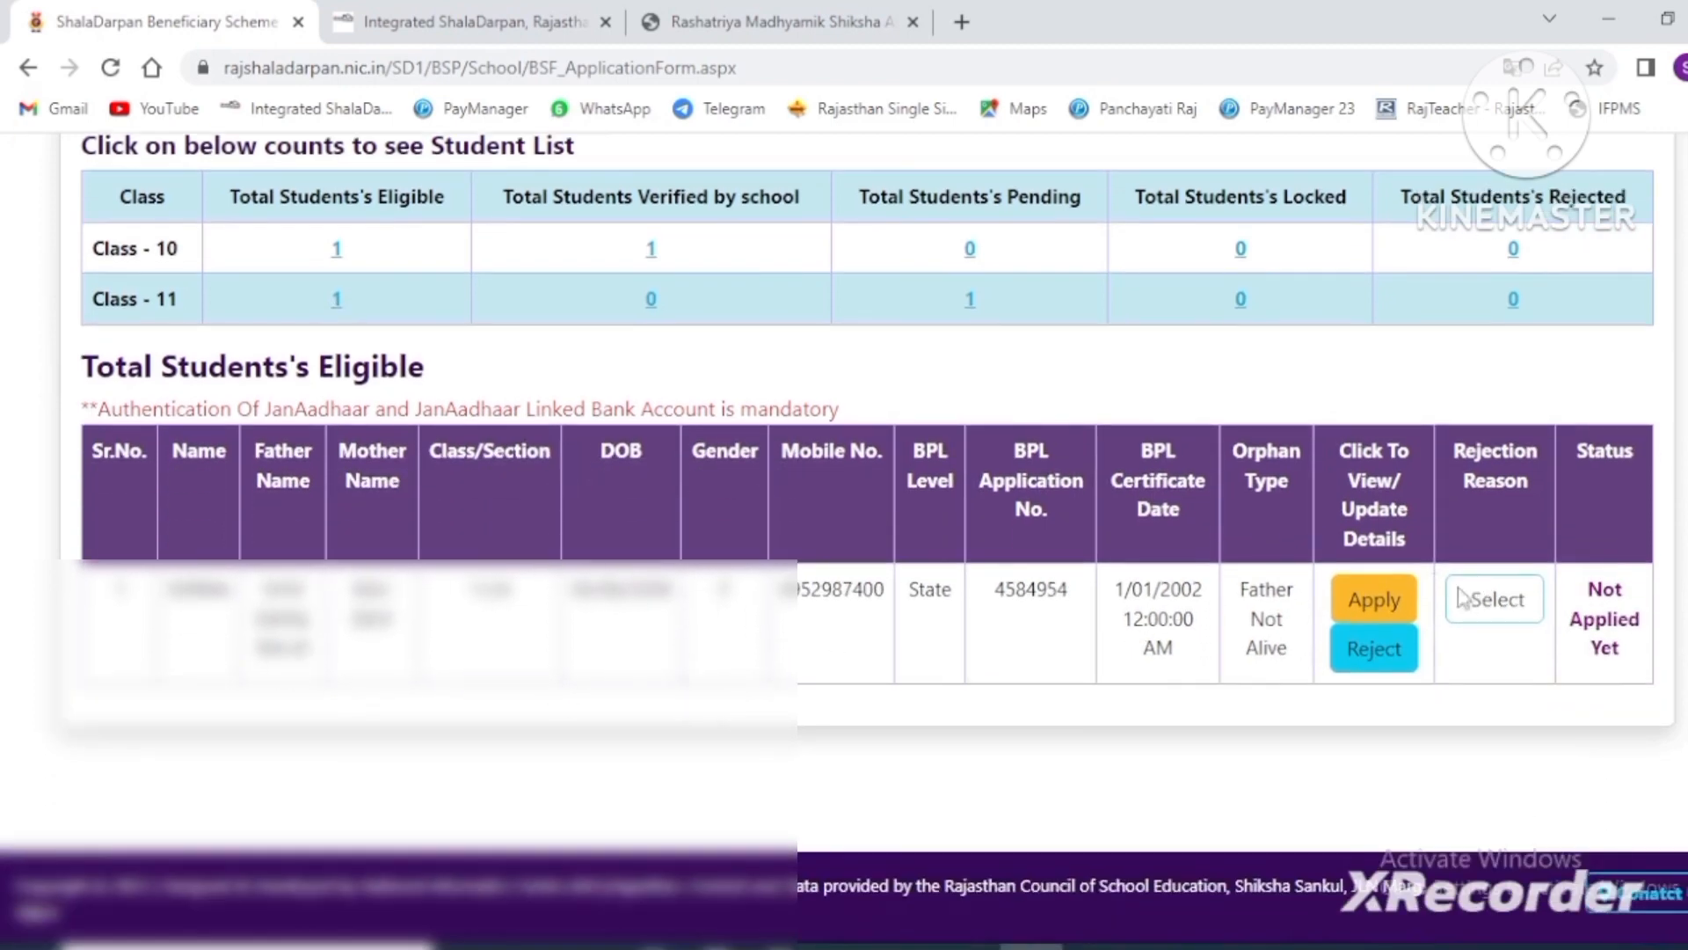
click(1393, 605)
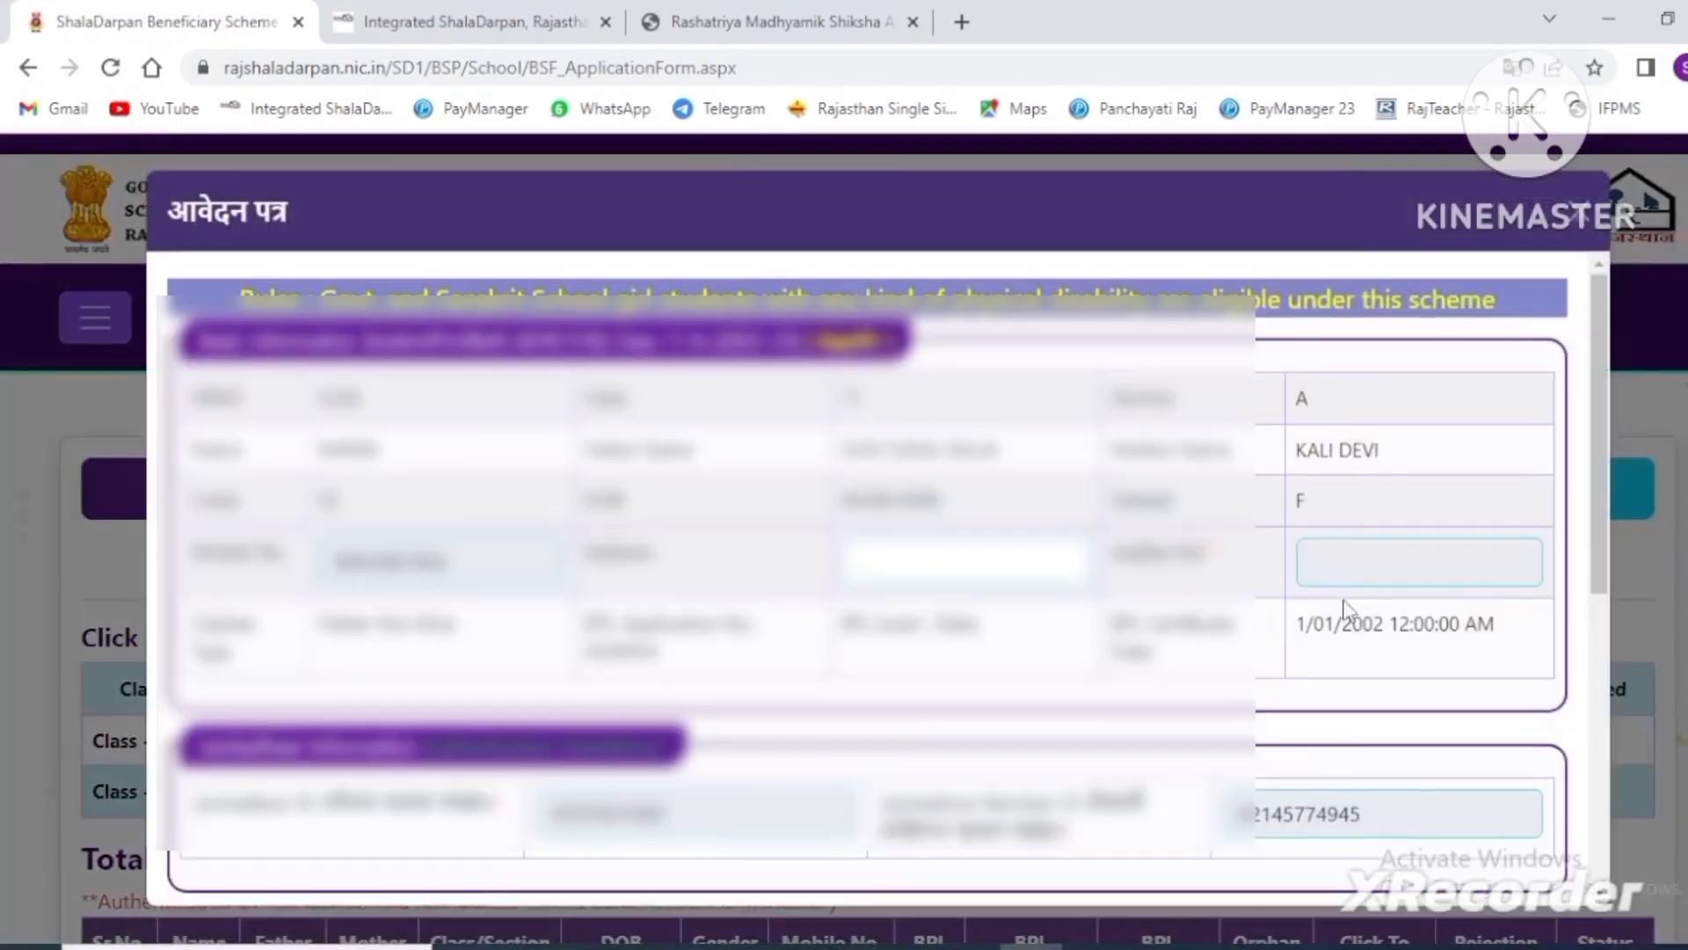
scroll(1349, 610, down, 3)
scroll(862, 580, up, 3)
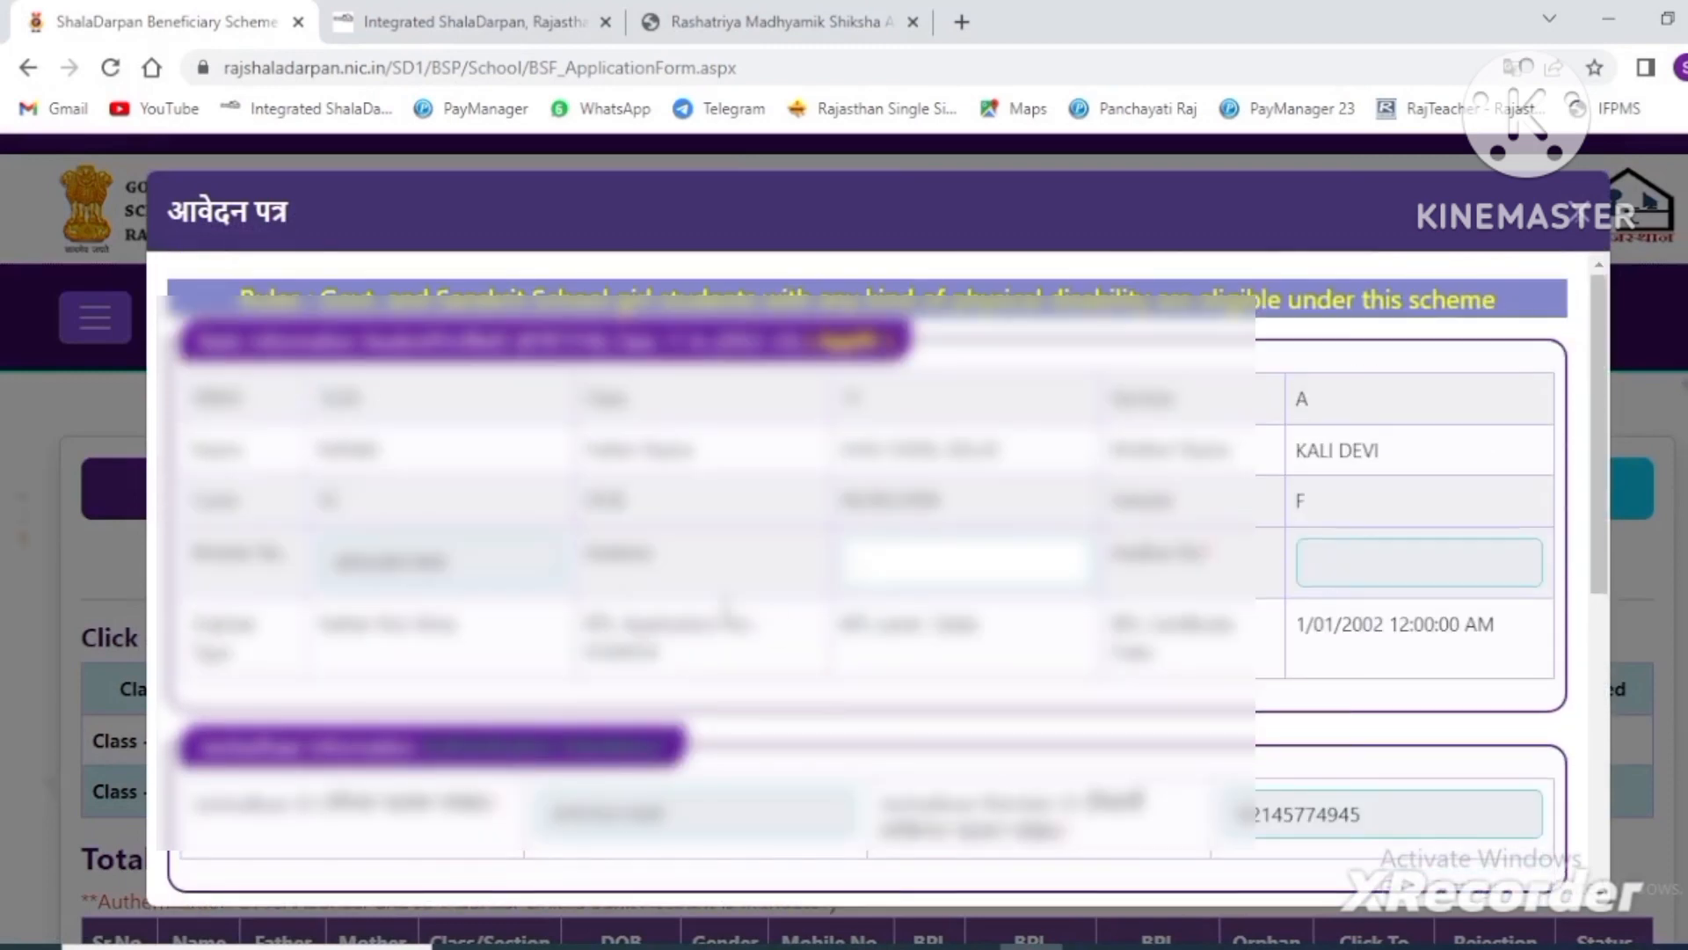
click(943, 563)
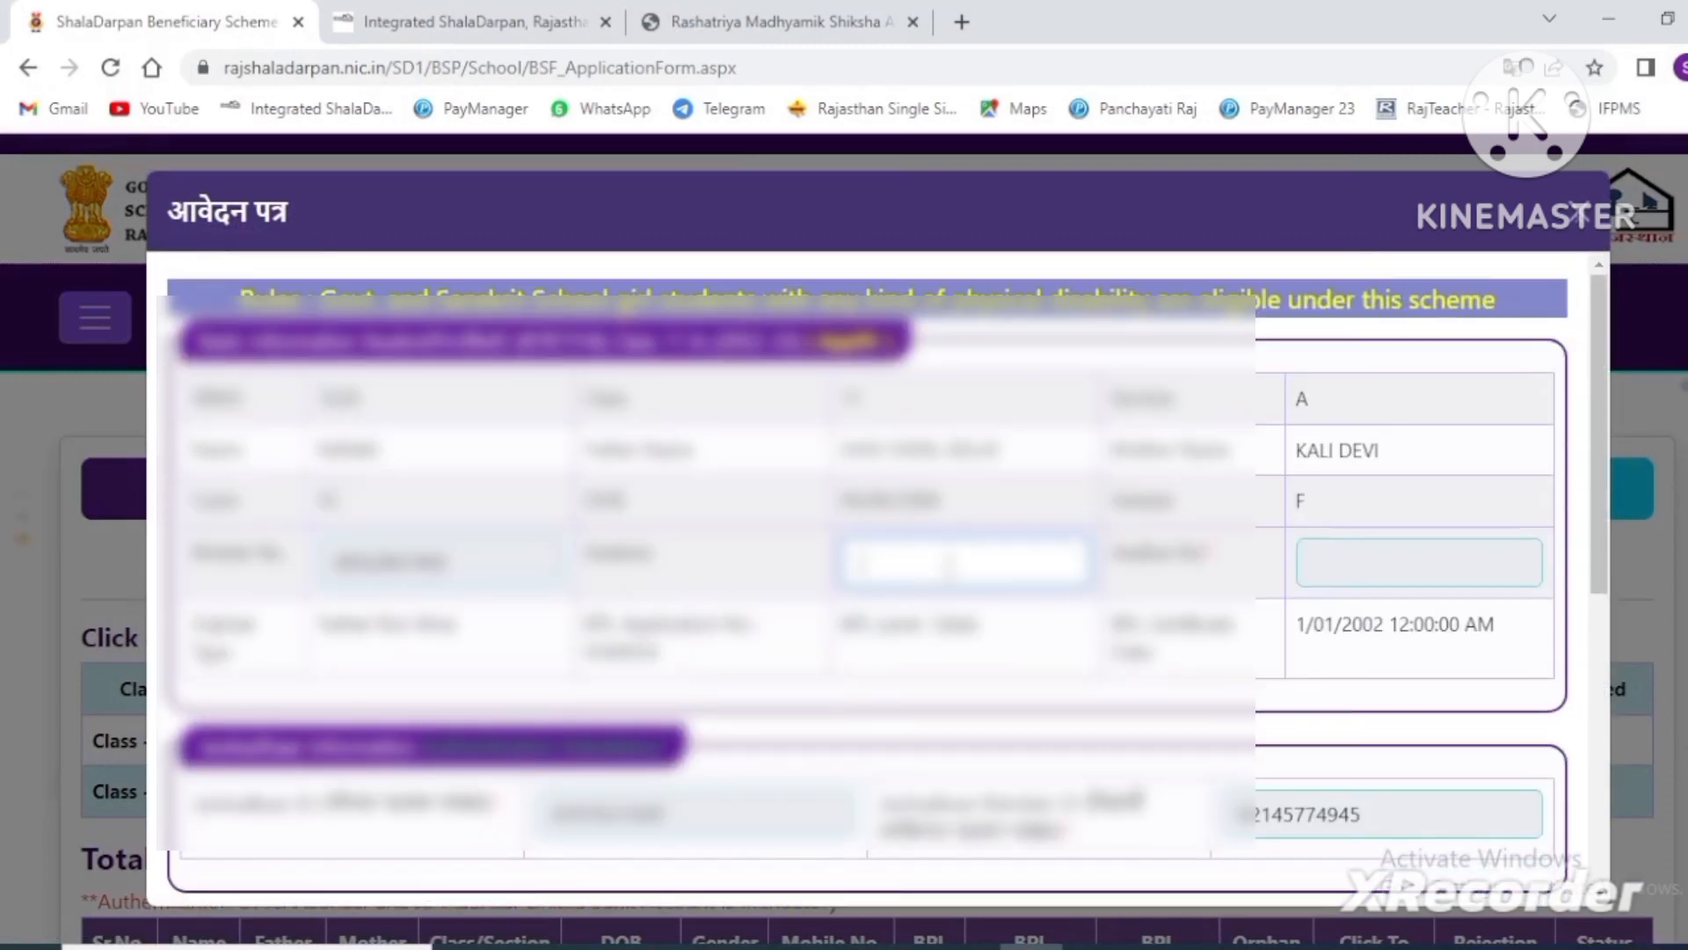
click(1352, 567)
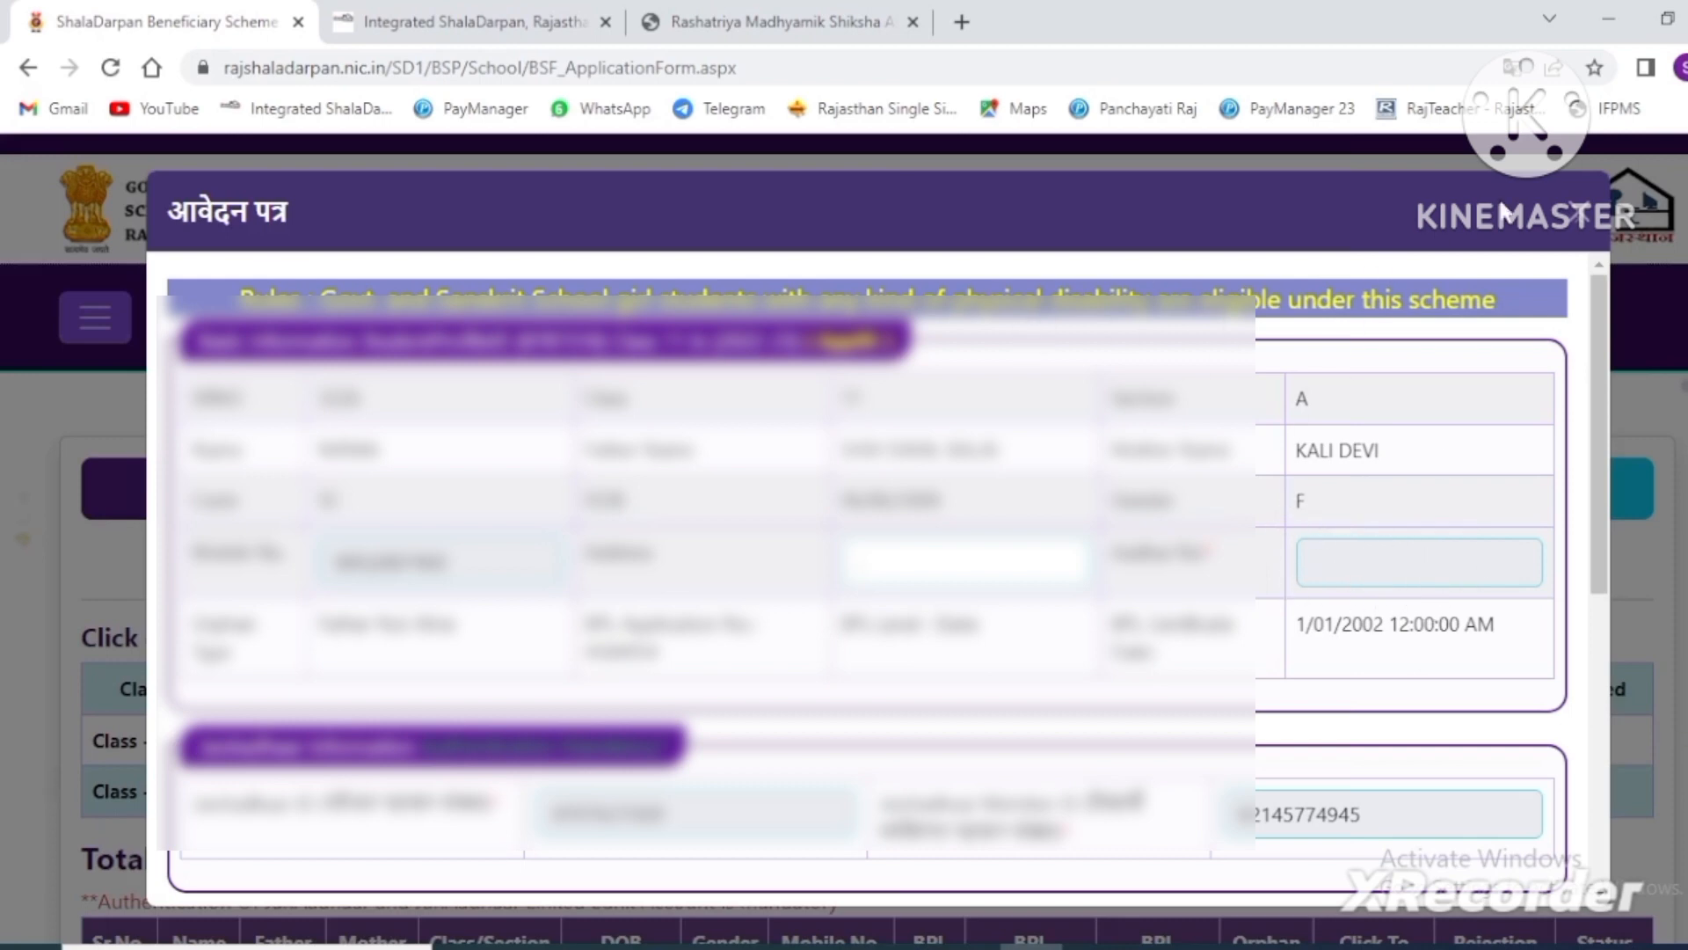
click(1580, 217)
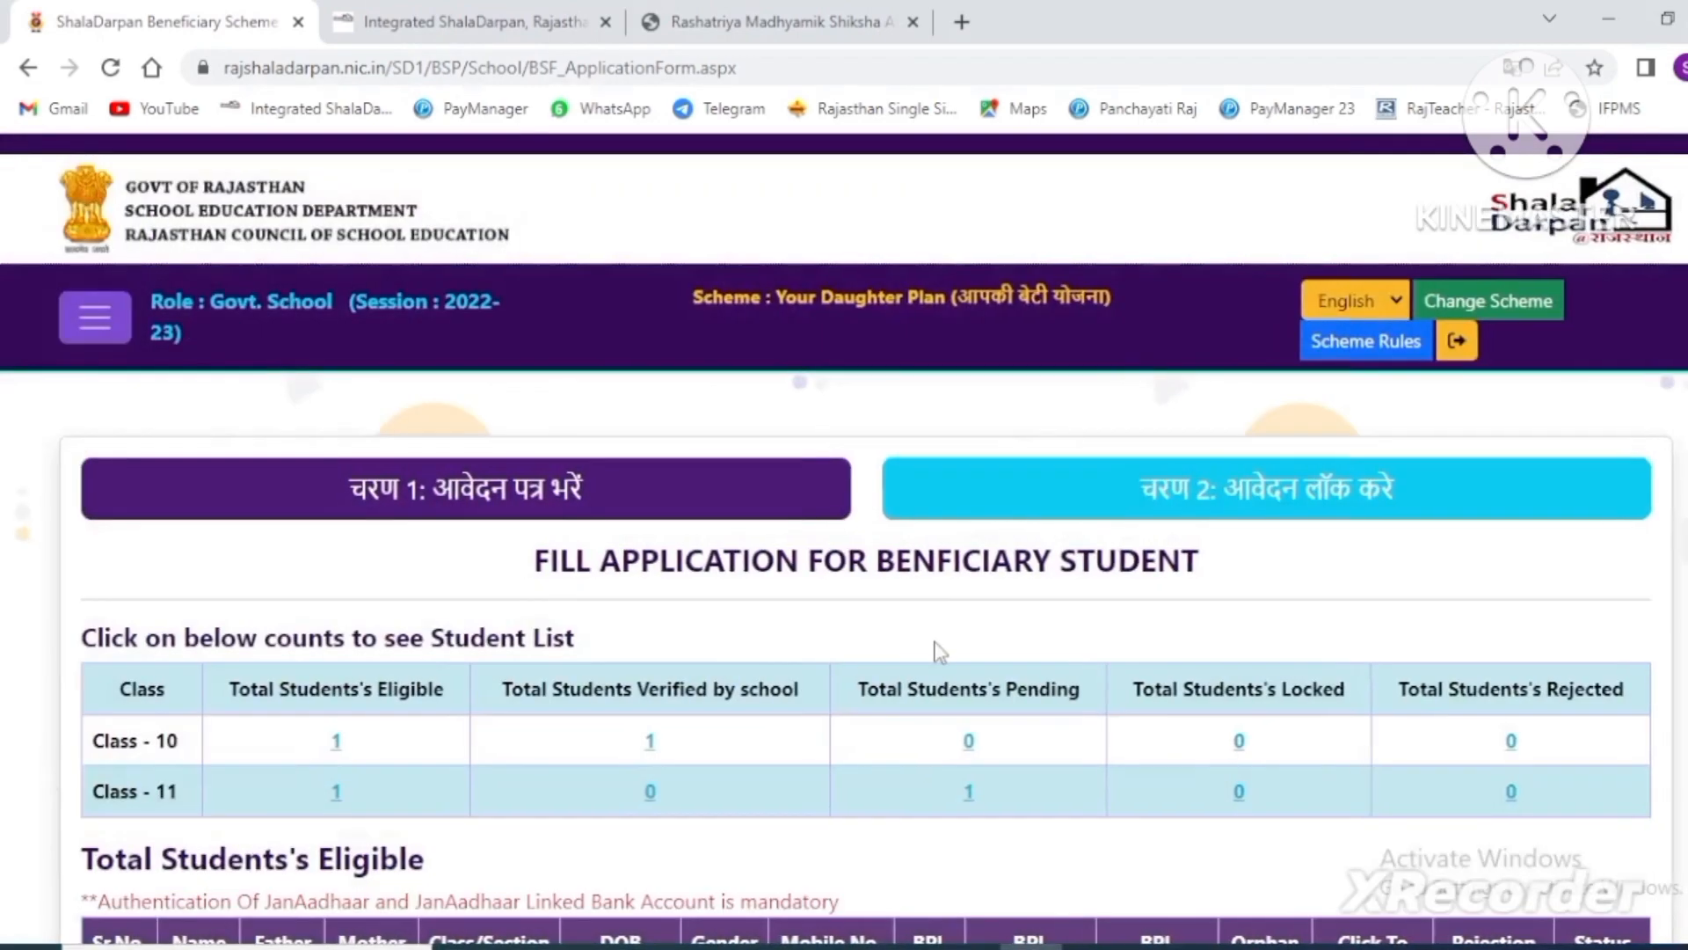
- On 'चरण 2: आवेदन लॉक करे', list the verified Class 10 student and tick Check to Lock
click(1140, 486)
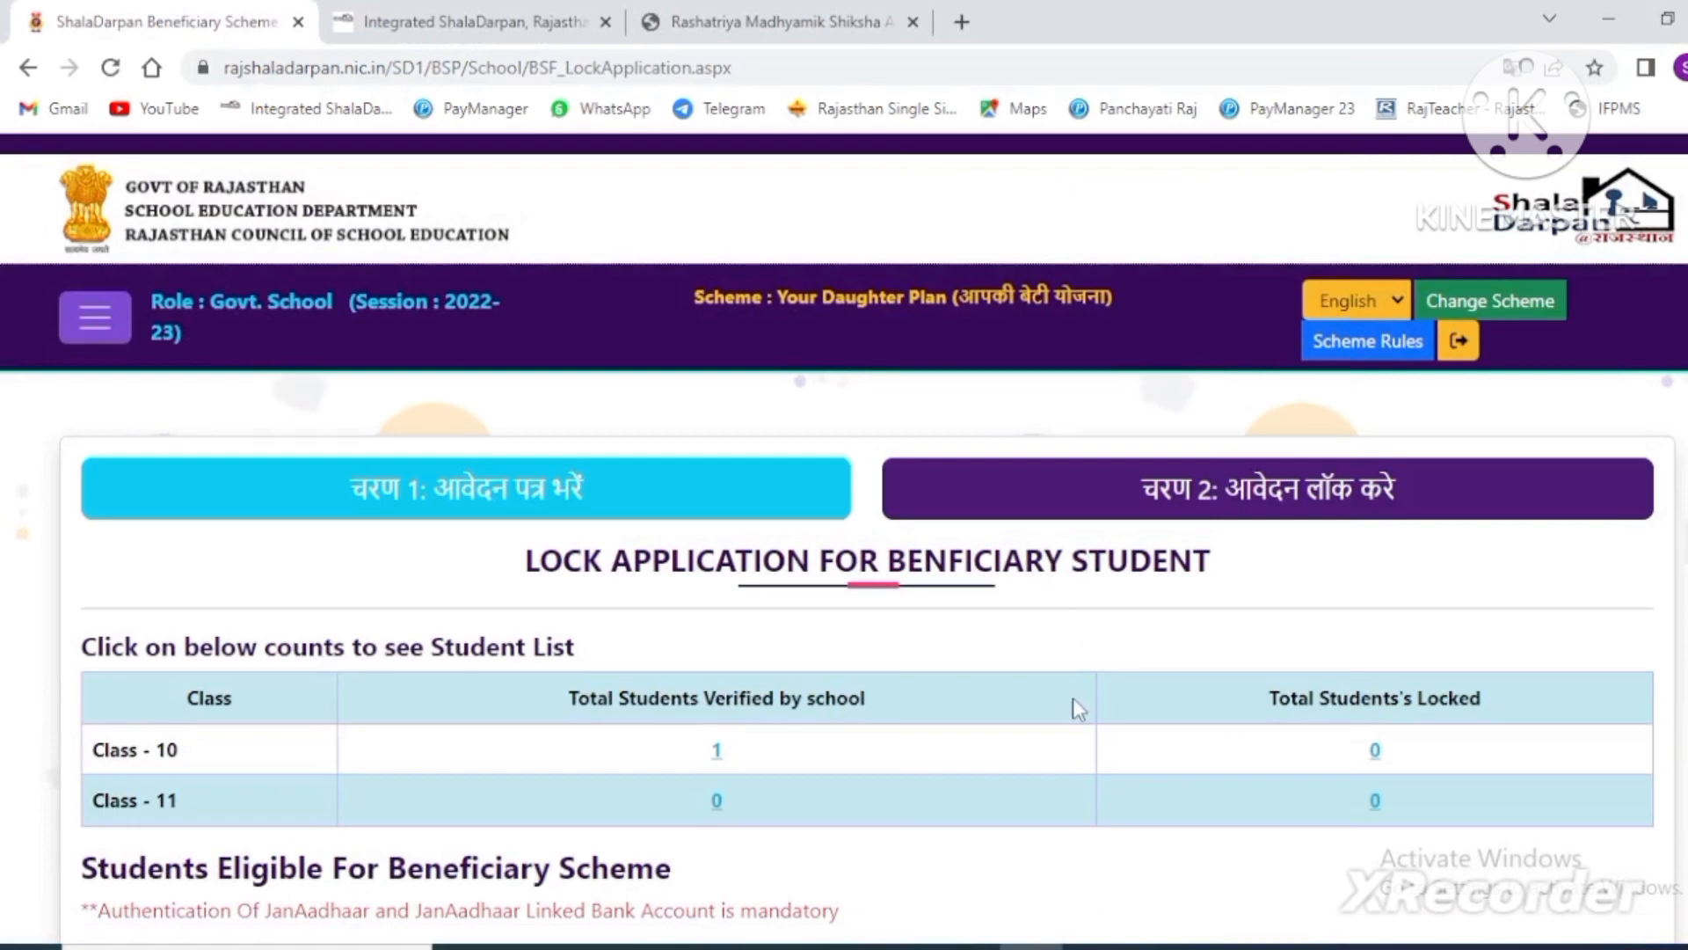
scroll(1073, 698, down, 2)
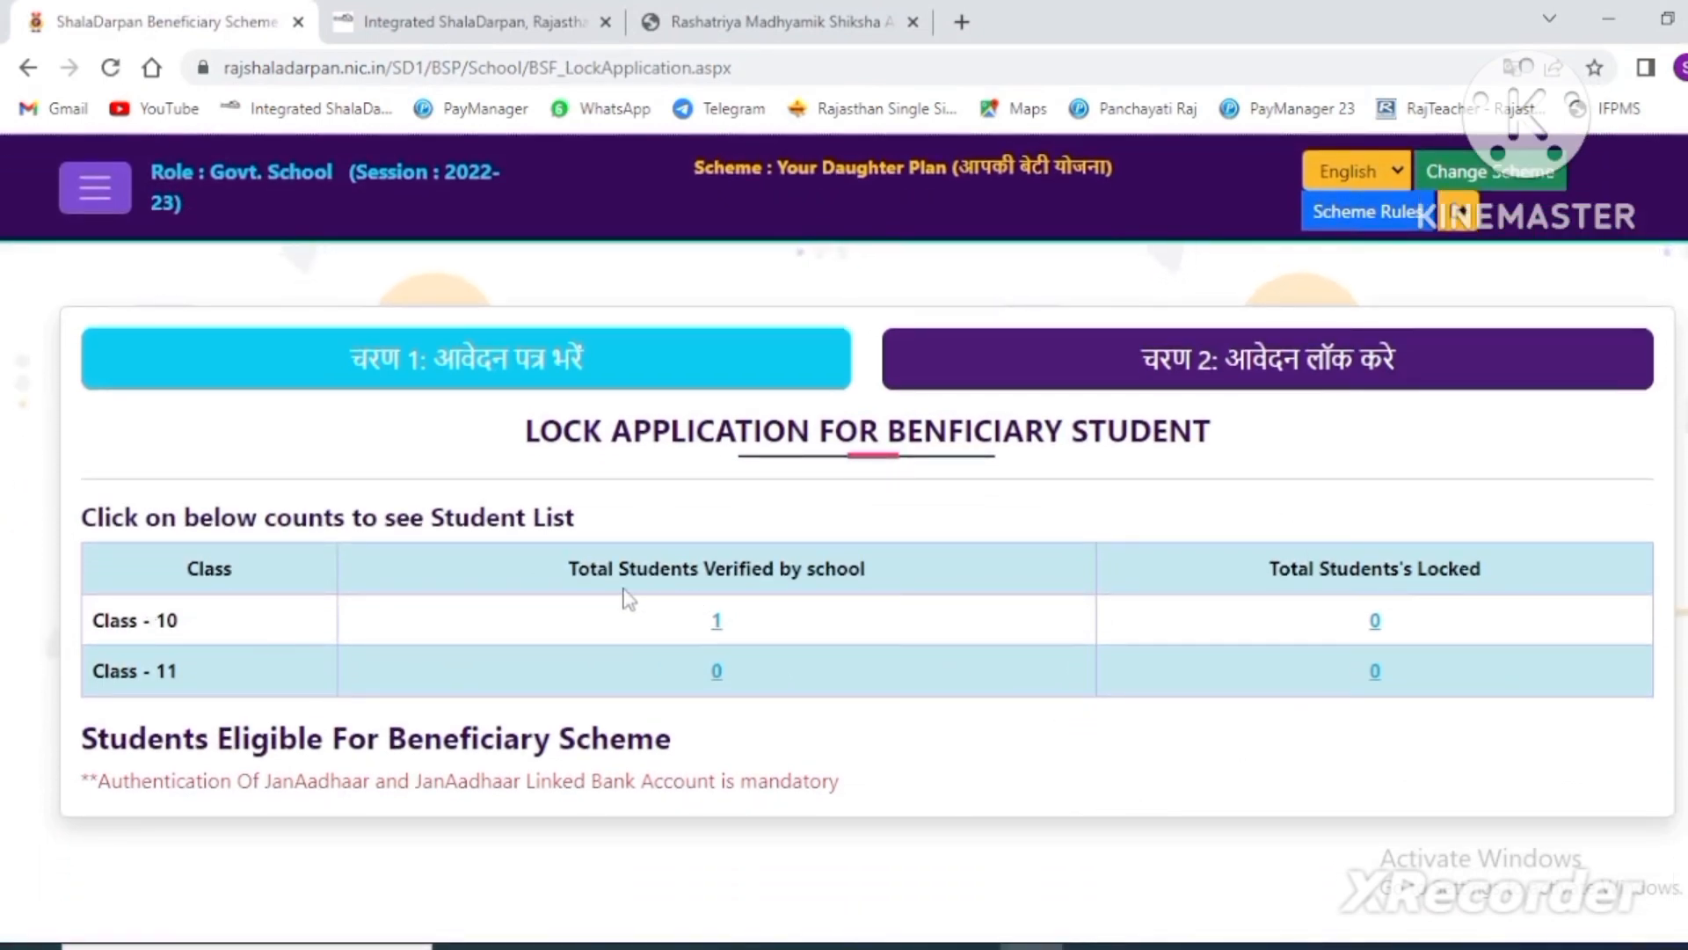
click(717, 621)
scroll(989, 662, down, 5)
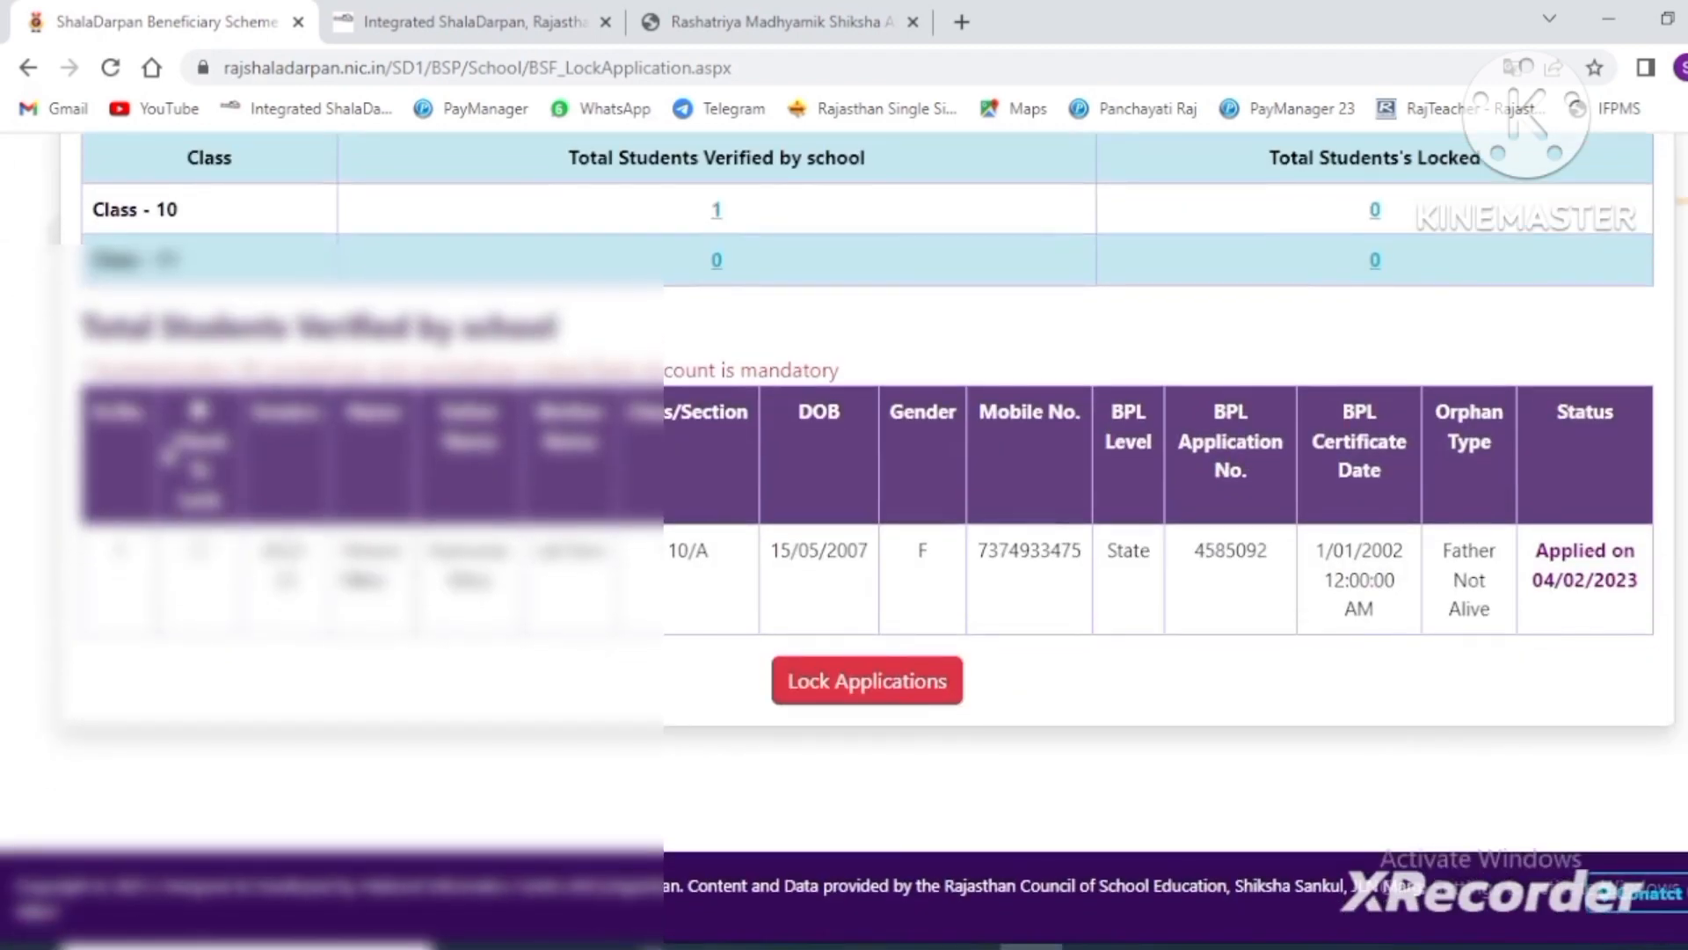
click(199, 551)
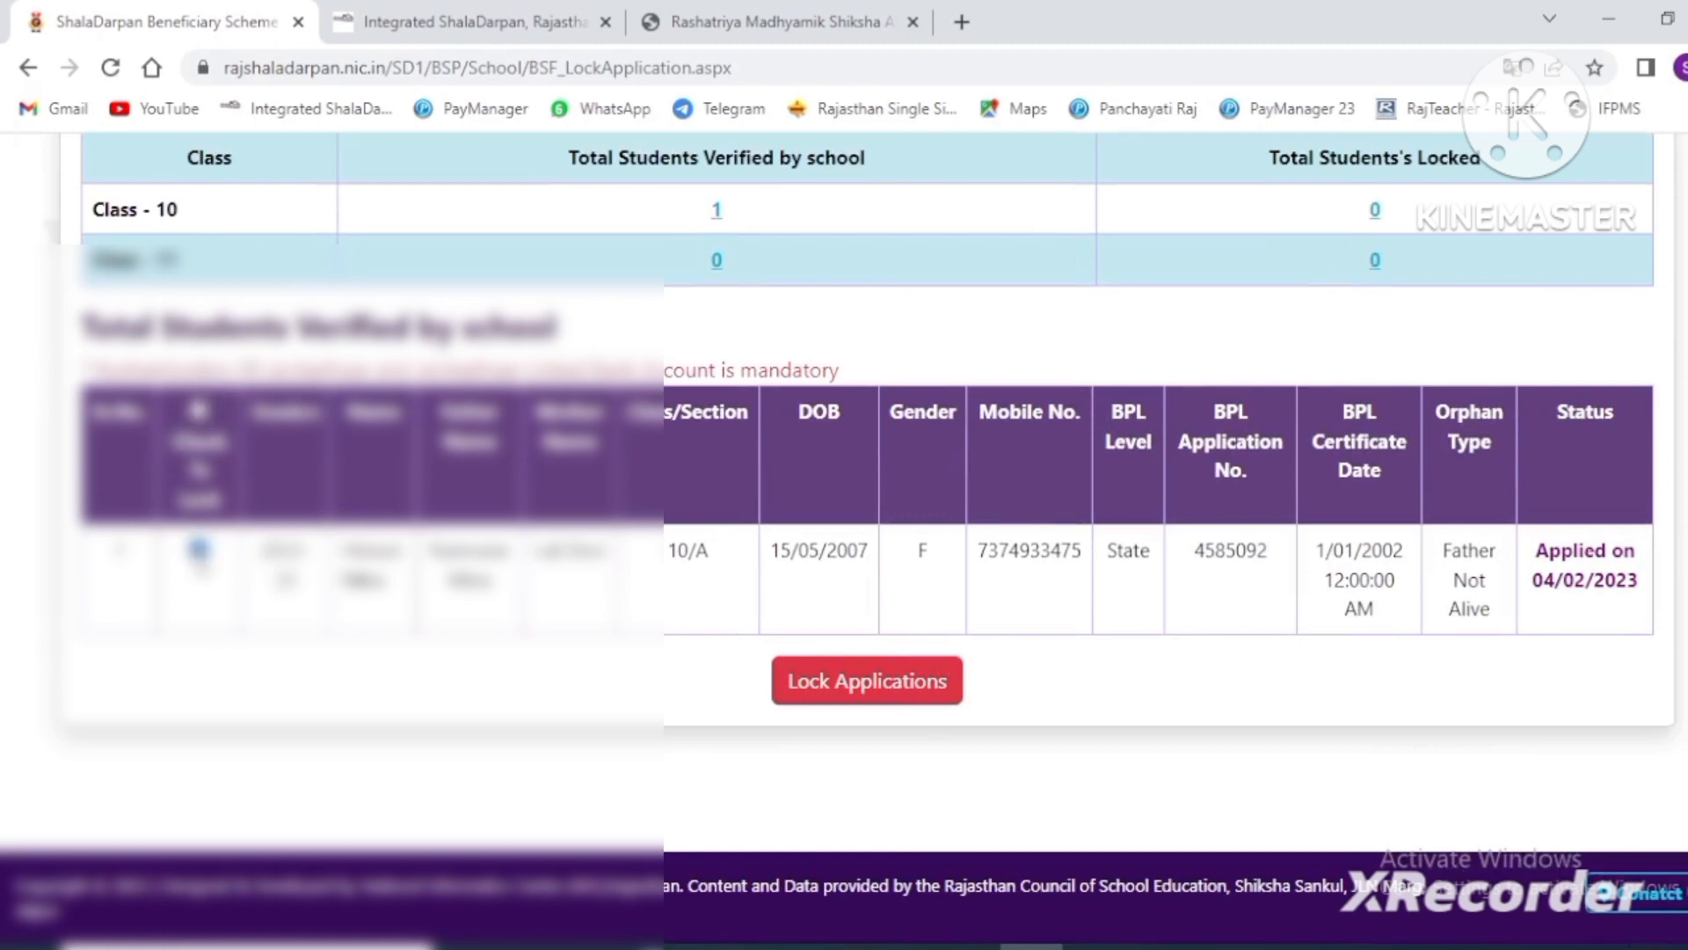